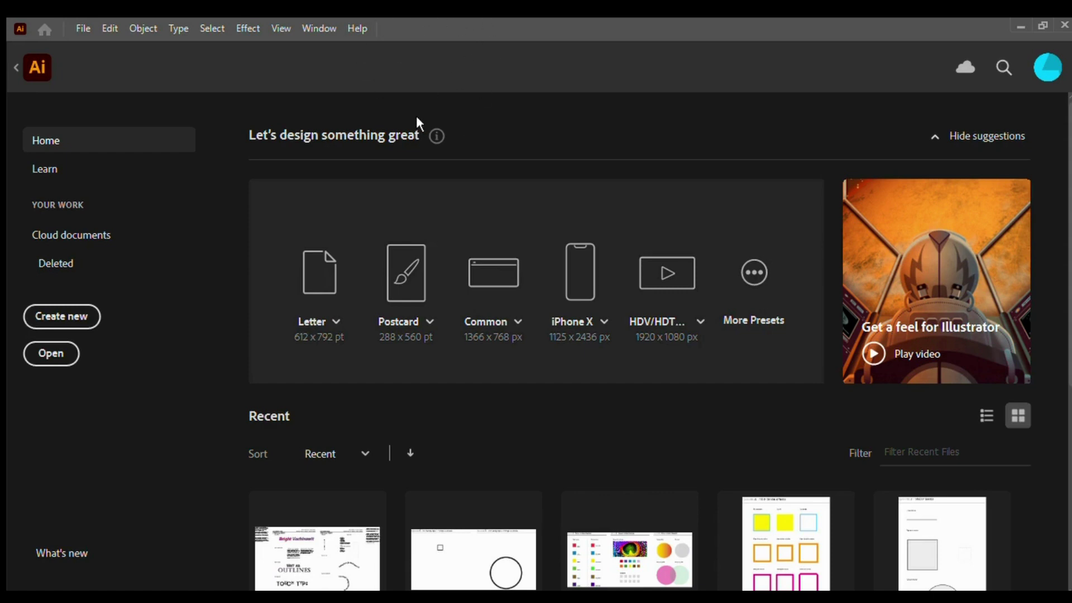
Return to the open poster document and add the text MAINTAIN near the upper-left area of the artboard.
left_click(17, 68)
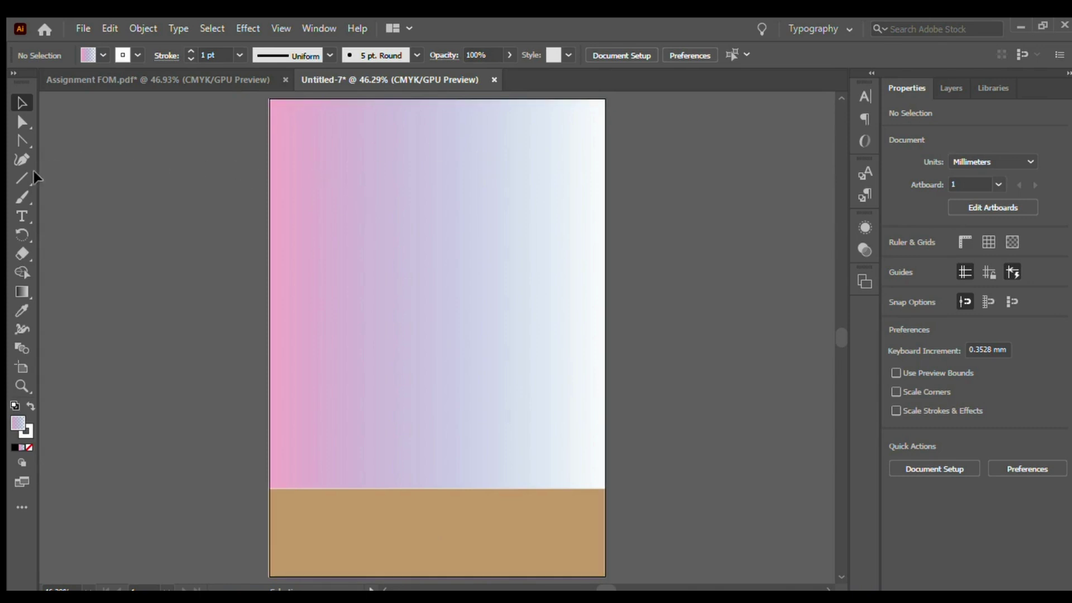
left_click(19, 220)
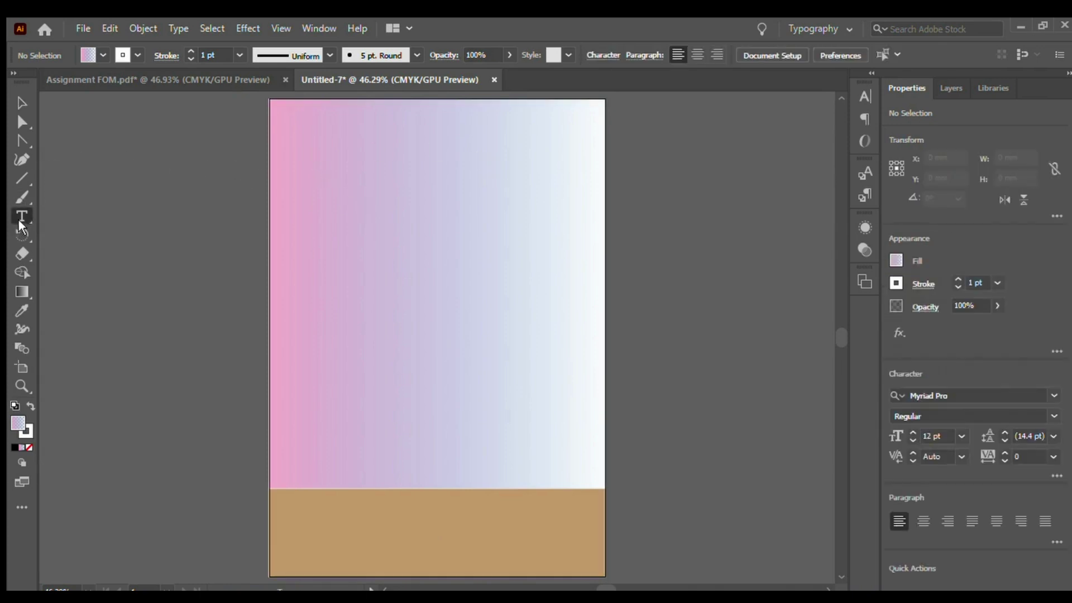
left_click(313, 156)
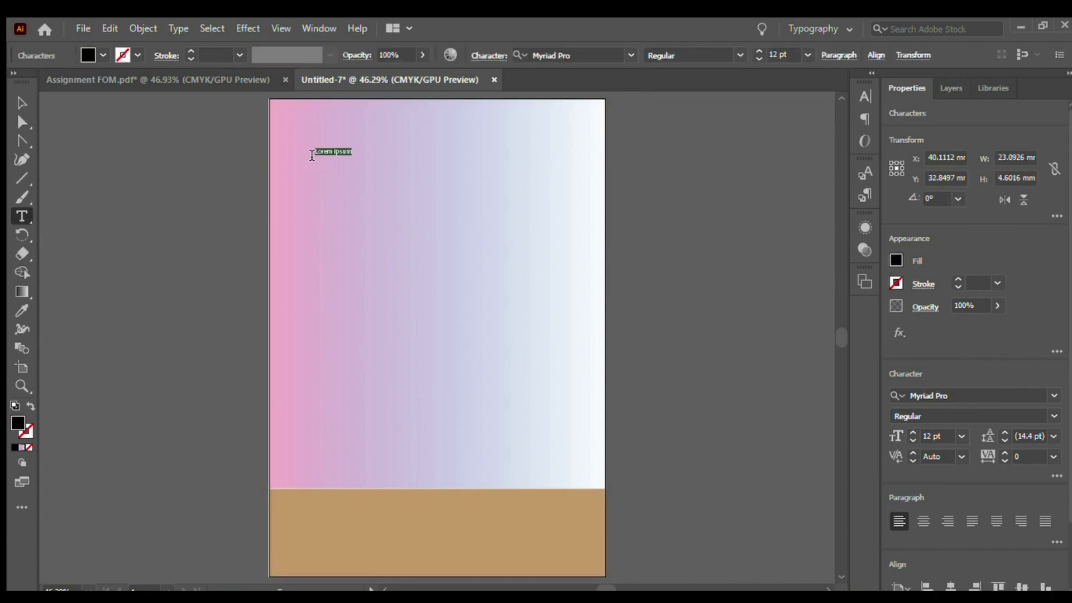
type("MAIN")
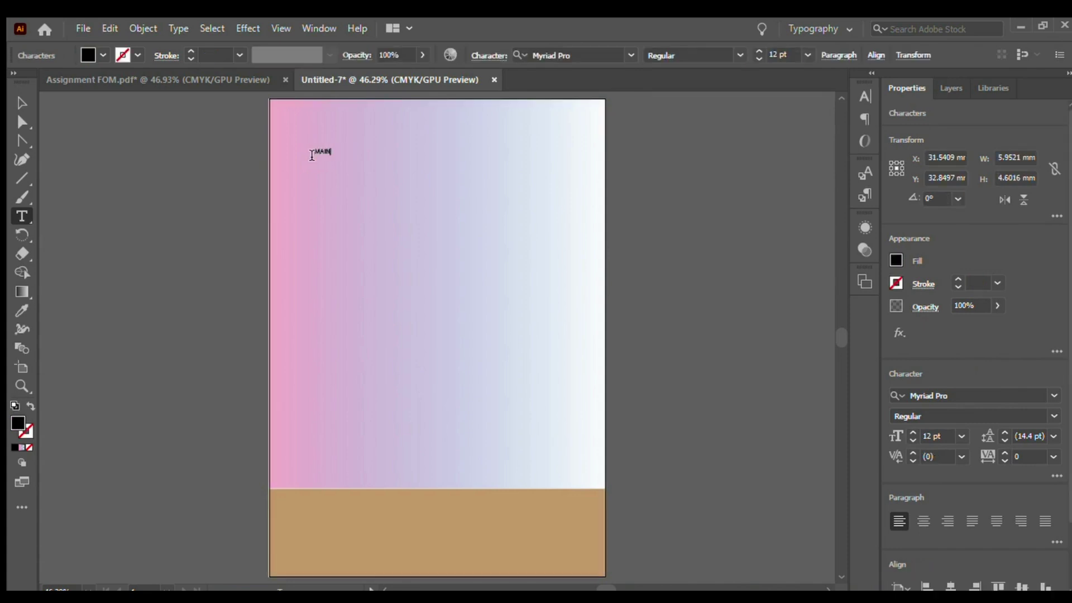
type("TAIN")
Set the MAINTAIN text to the Hobo Std Medium font at 55 pt.
double_click(337, 152)
left_click(632, 61)
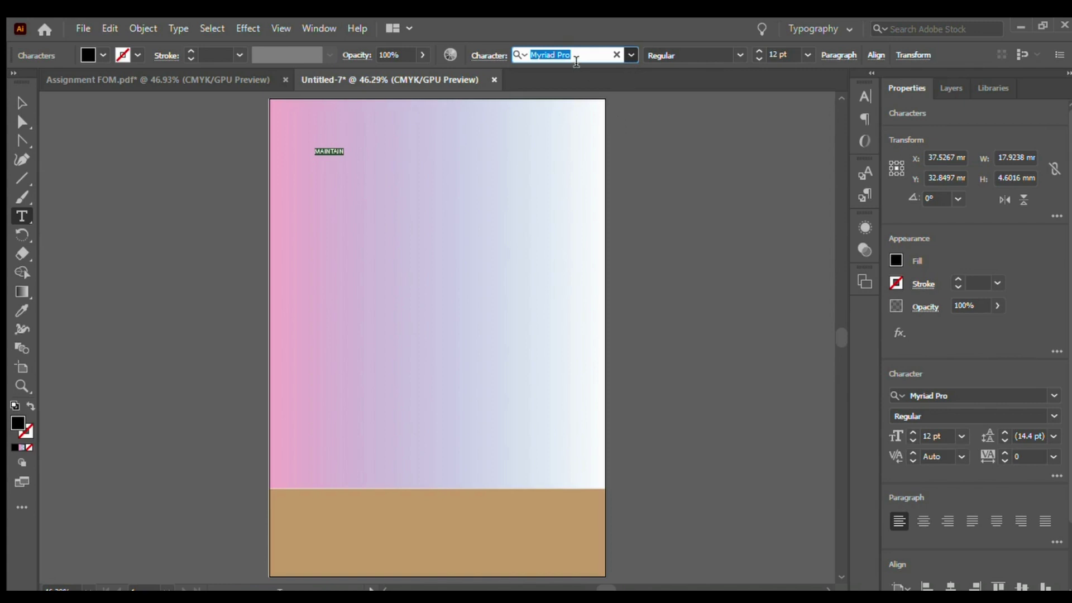
type("hOBO")
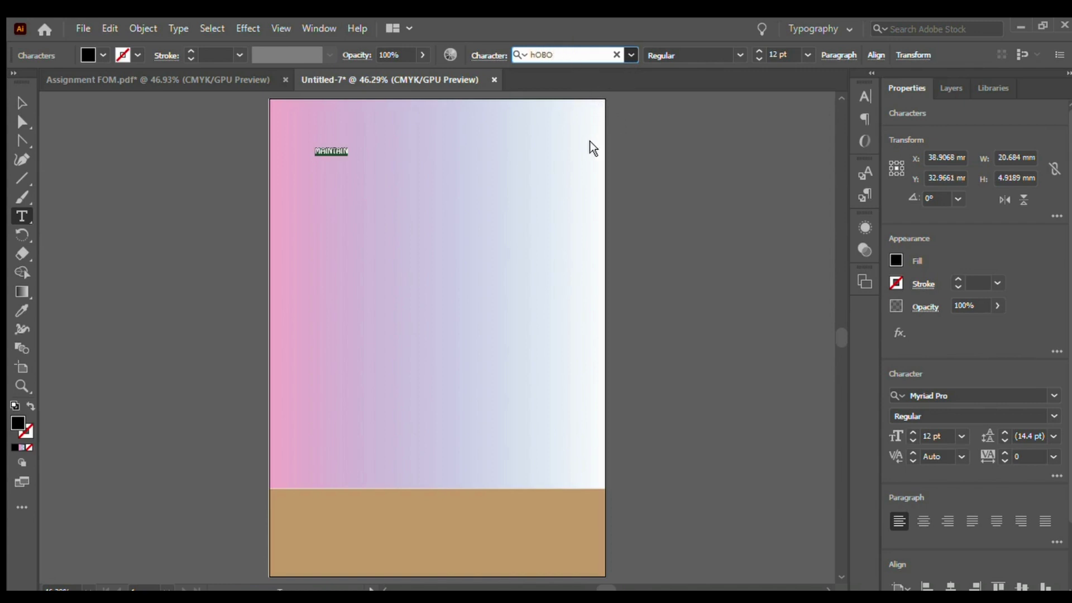
key("Return")
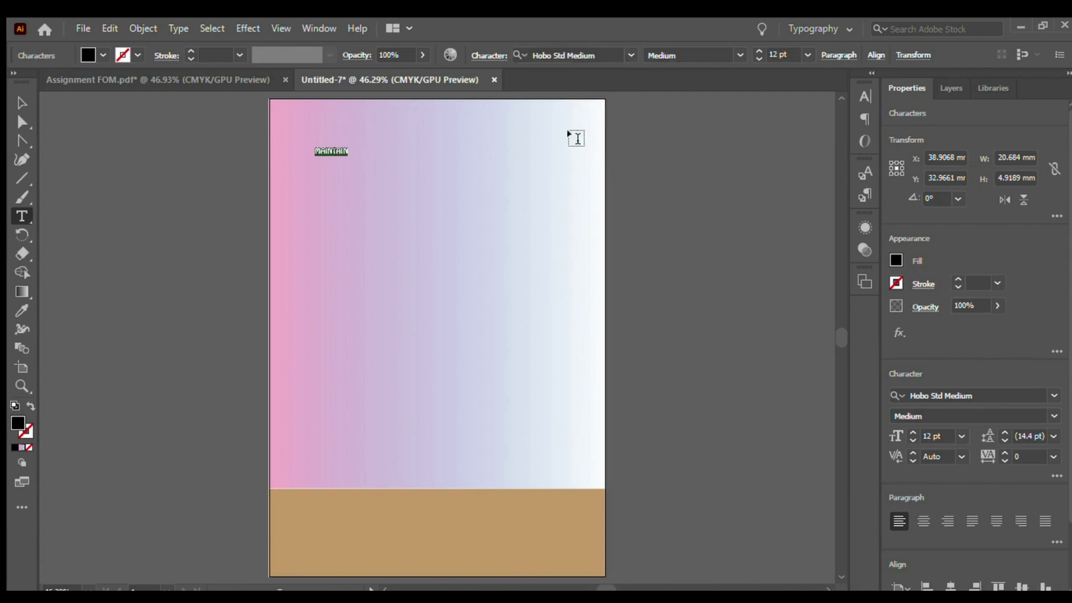
double_click(770, 55)
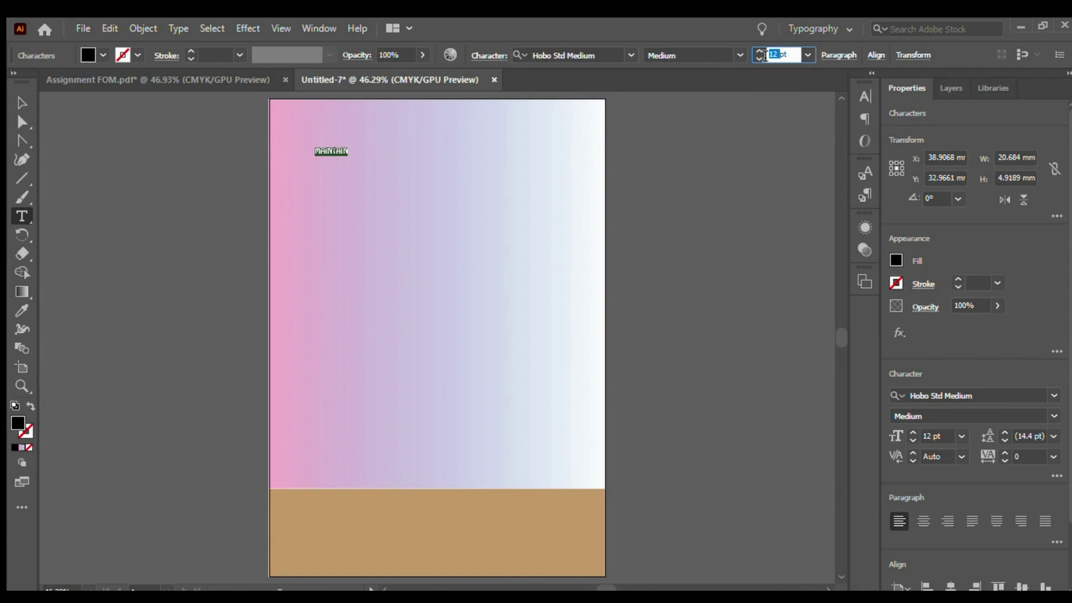
type("55")
key("Return")
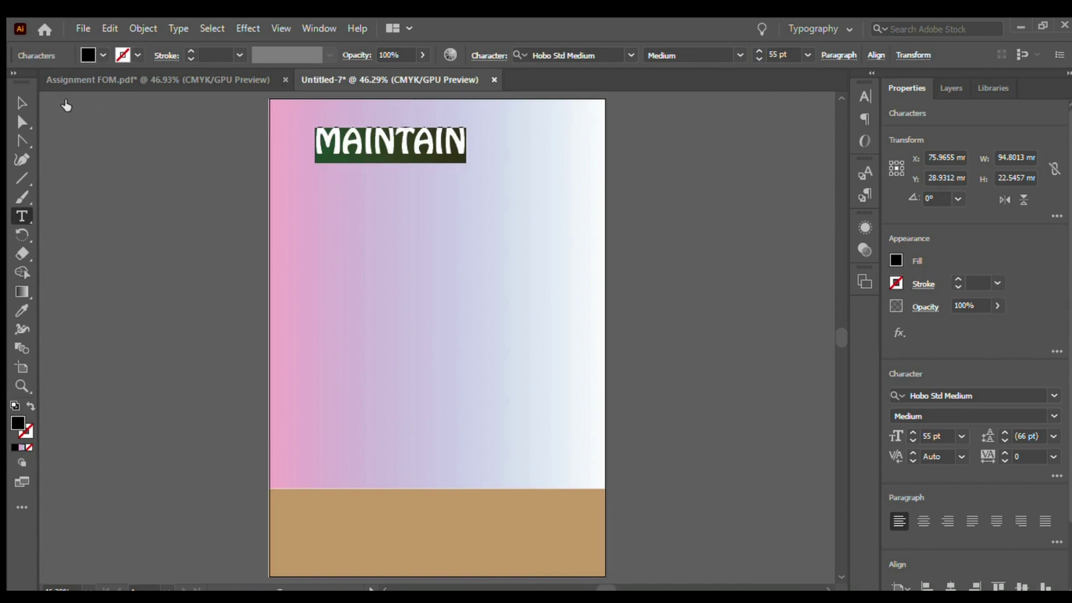
Give the MAINTAIN text a greyish-brown fill and a 1 pt dark brown stroke.
key("ctrl+z")
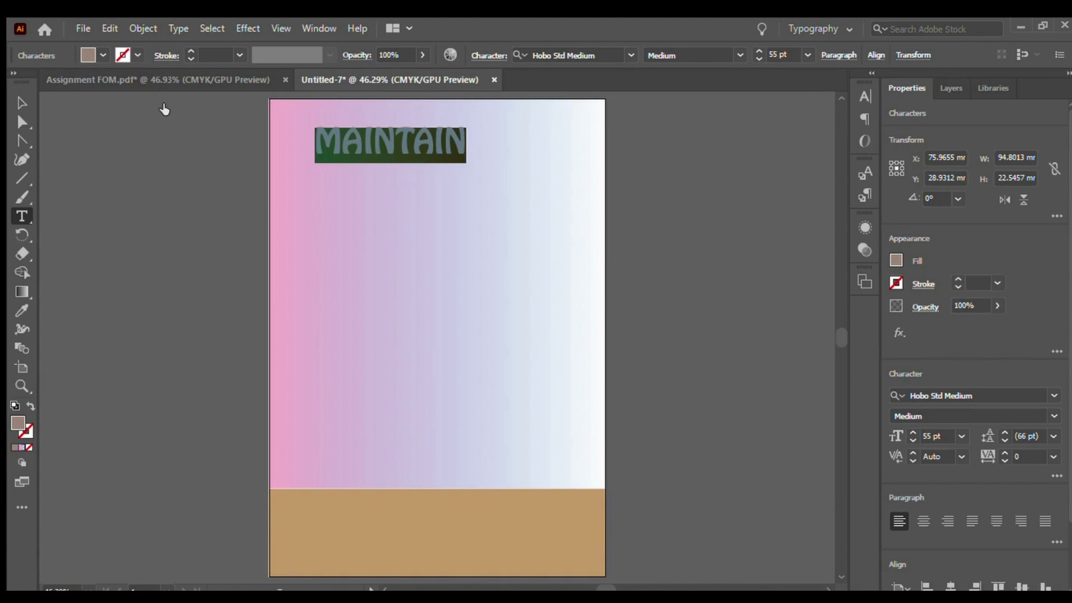
key("ctrl+z")
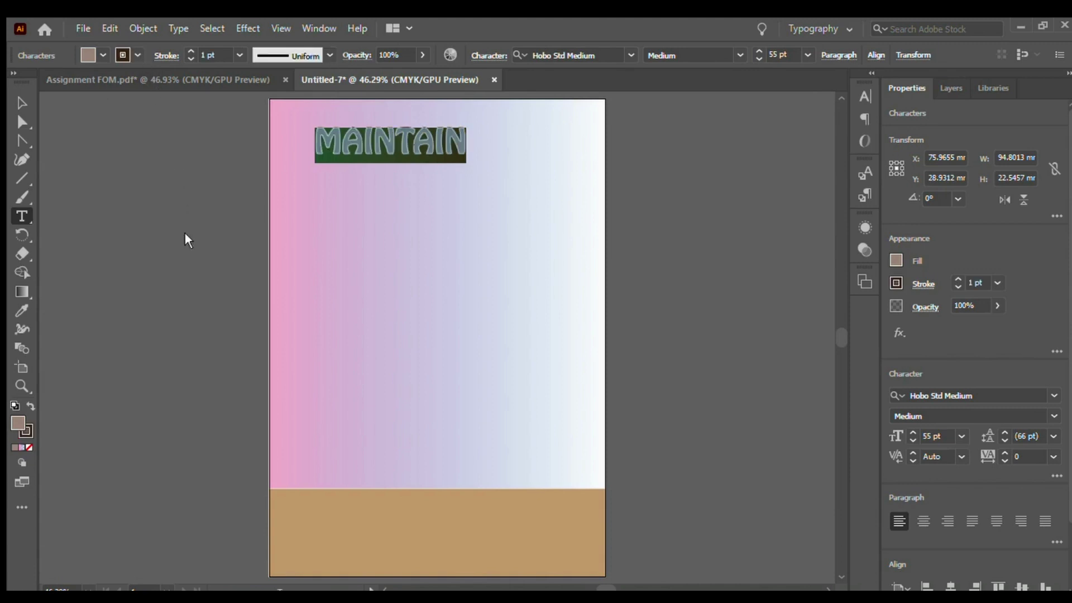
left_click(226, 221)
Duplicate the MAINTAIN text to the middle of the artboard and change the copy's wording to DISTANCING.
left_click(25, 105)
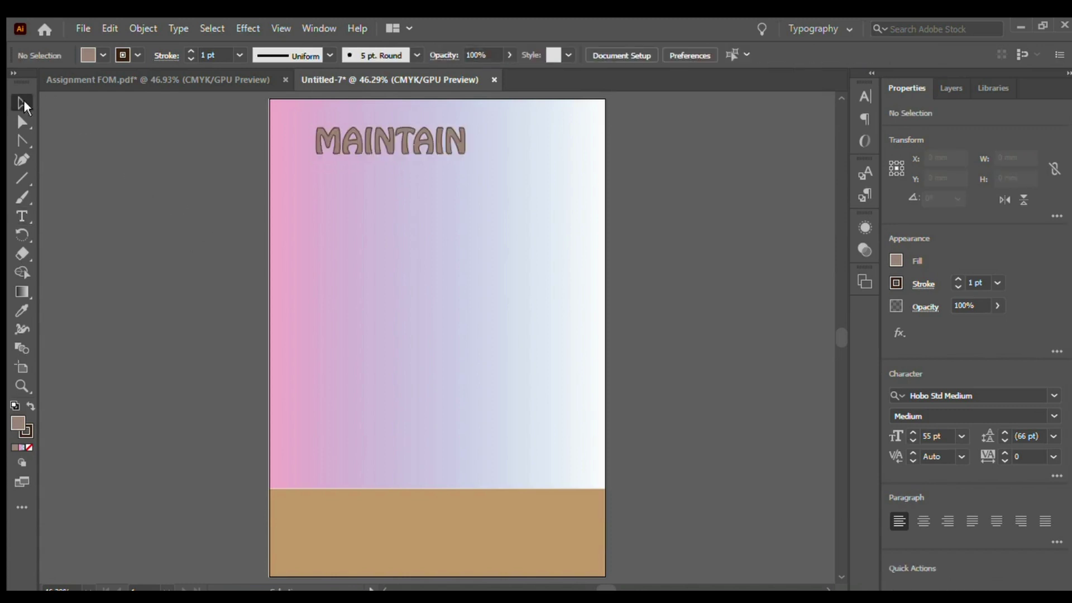
left_click(356, 145)
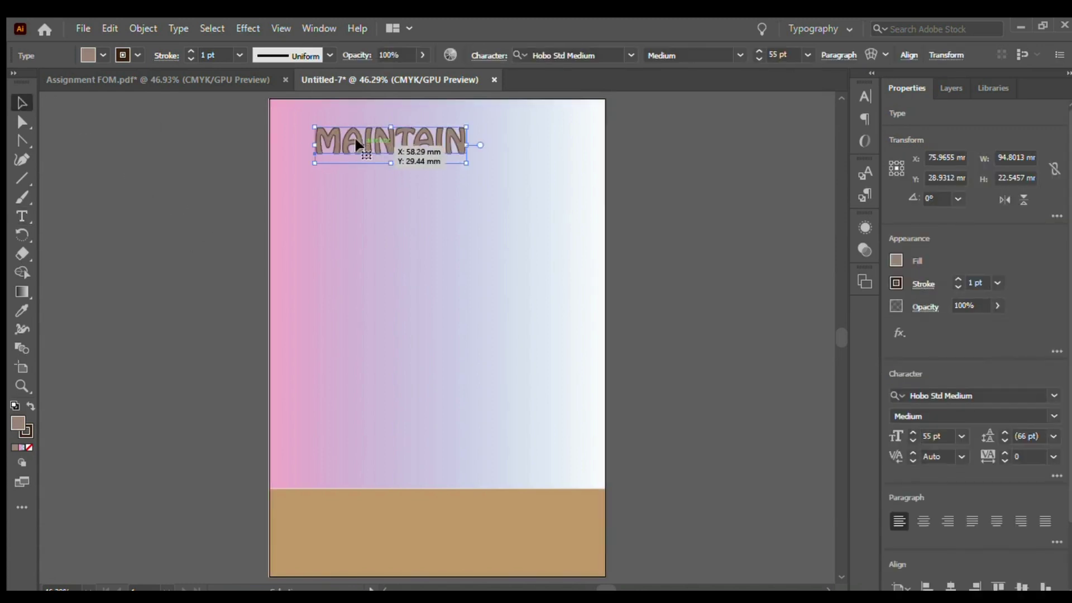
left_click_drag(356, 144, 437, 326)
double_click(437, 326)
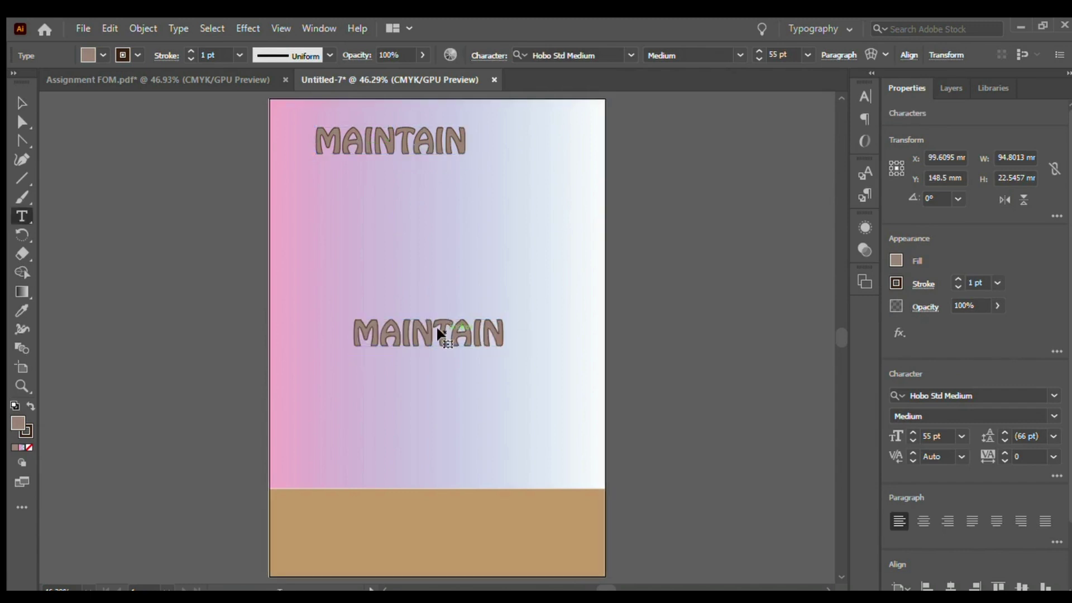
double_click(436, 325)
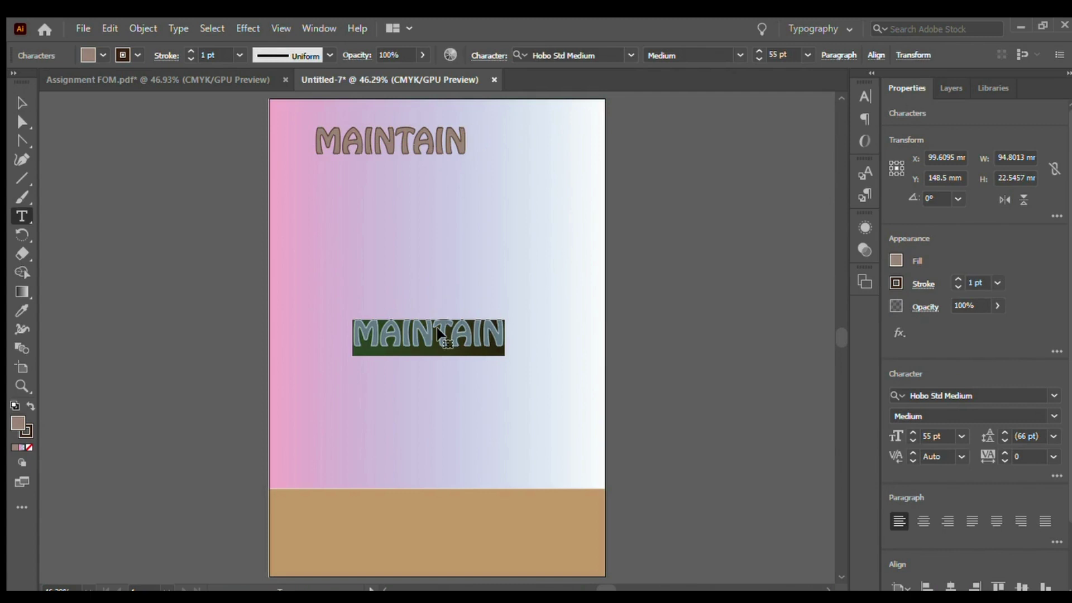
type("DIS")
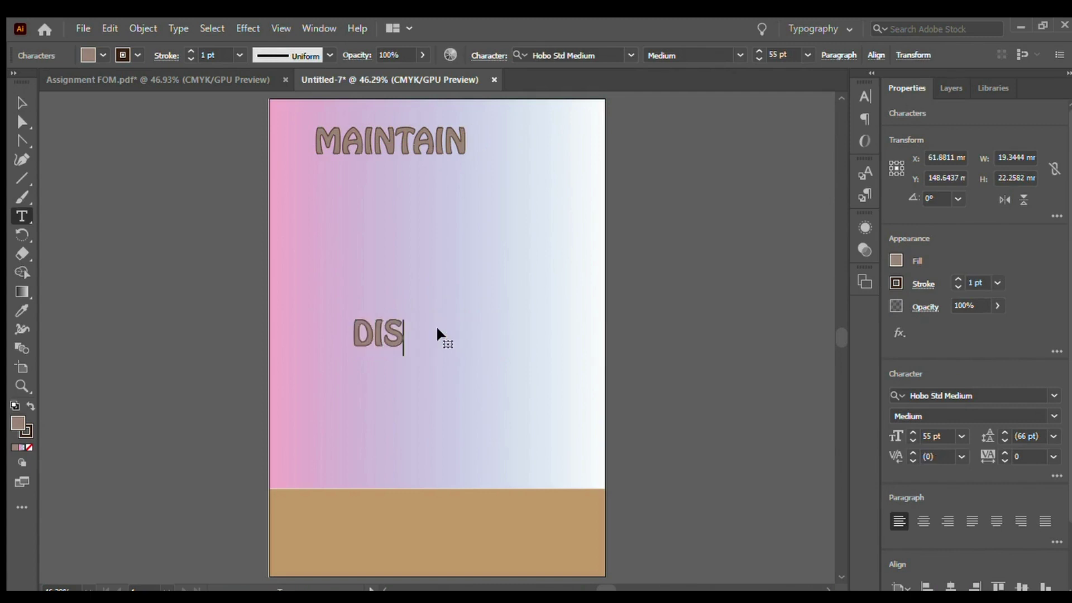
type("TANCING")
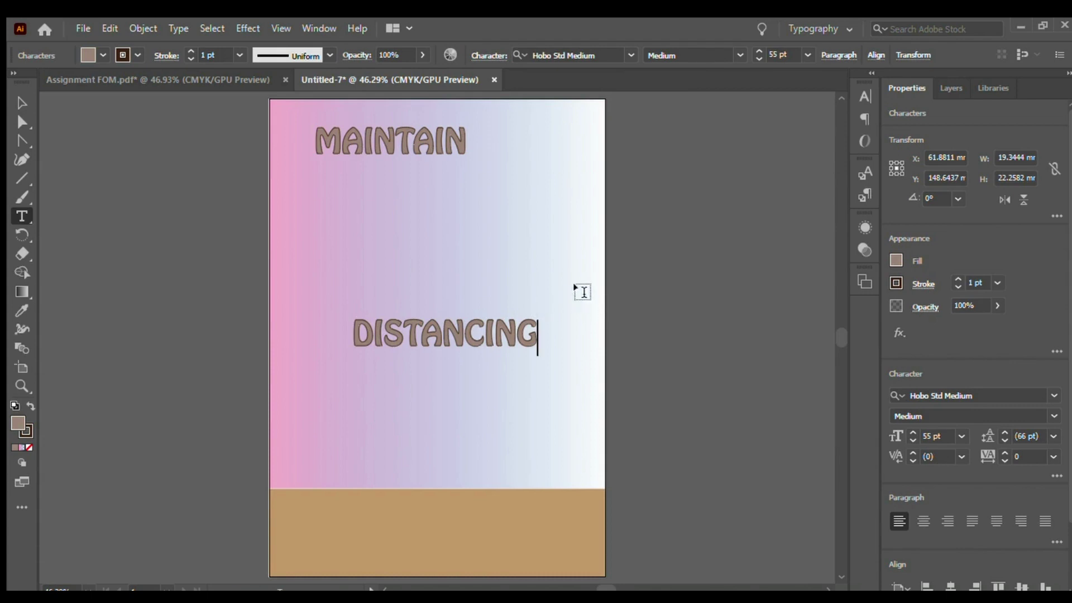
Duplicate the DISTANCING text just below itself and change the copy's wording to 1 METRE.
left_click(22, 101)
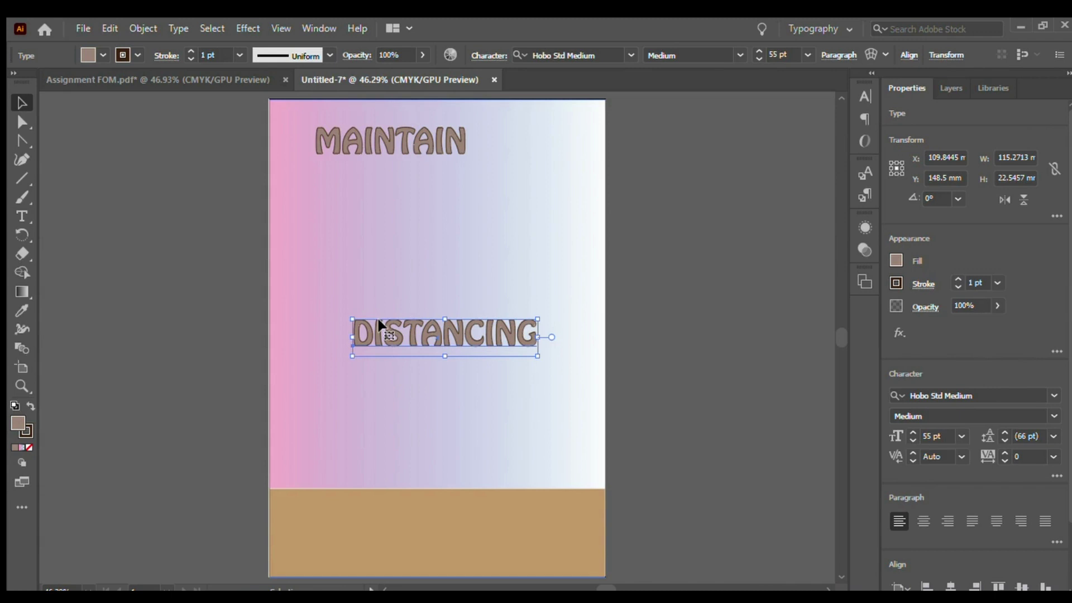
left_click_drag(378, 325, 368, 371)
key("t")
double_click(368, 375)
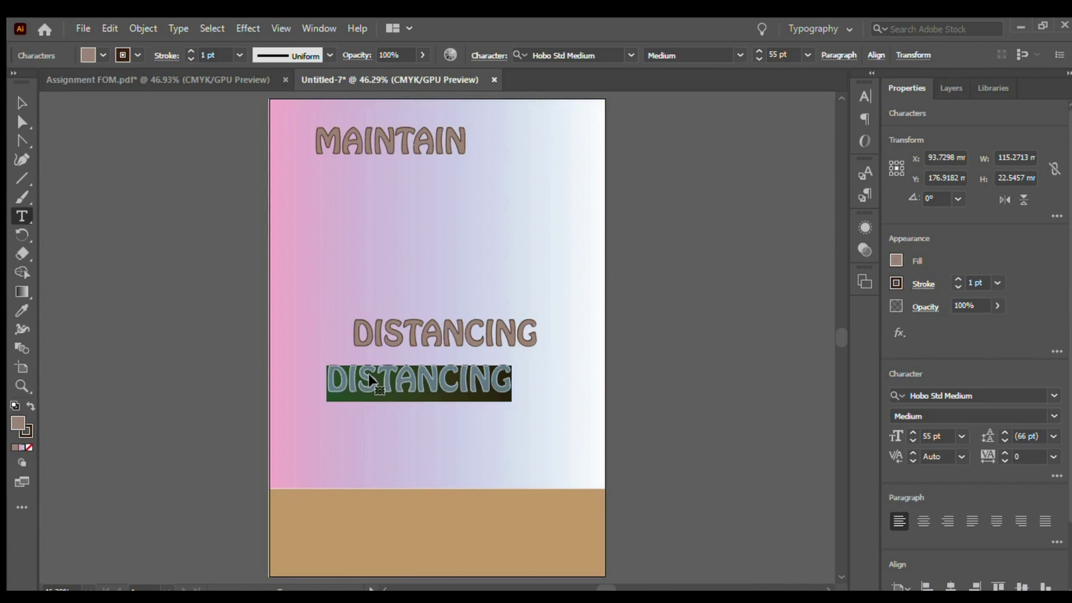
type("1")
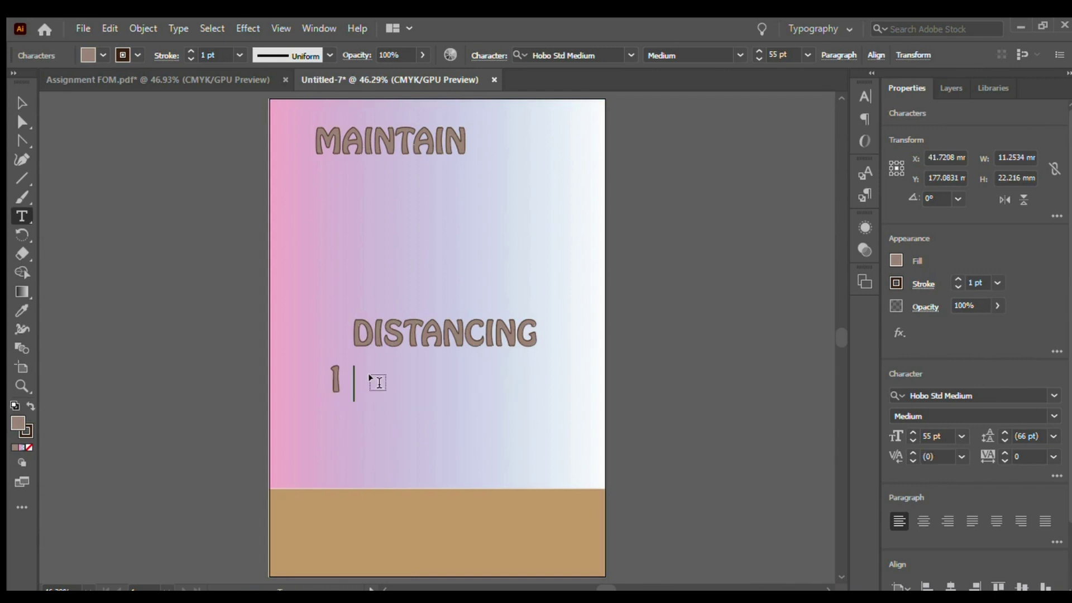
type(" METRE")
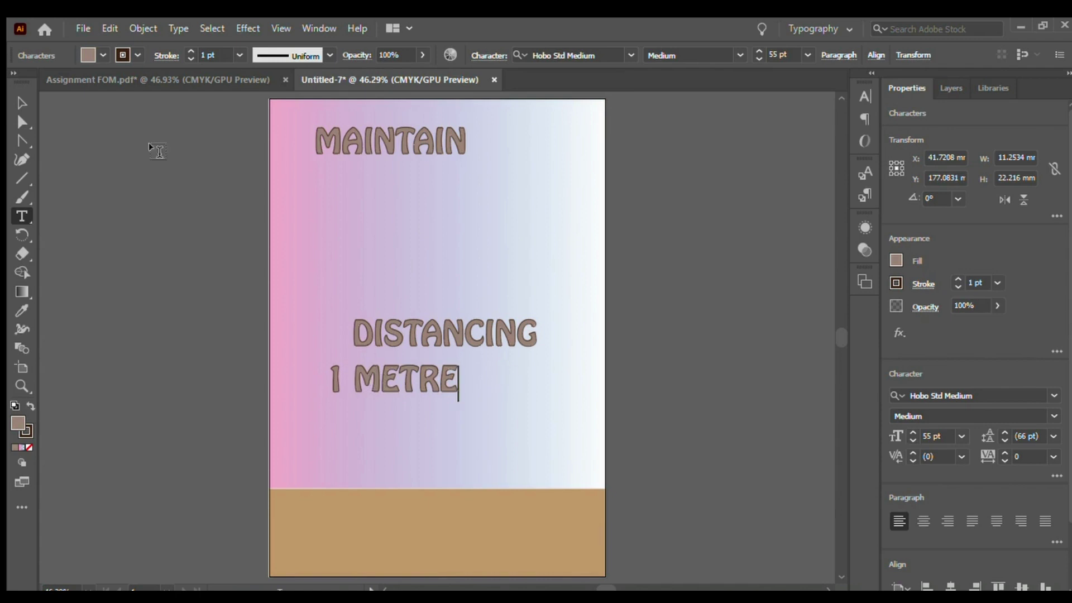
left_click(25, 105)
left_click(192, 338)
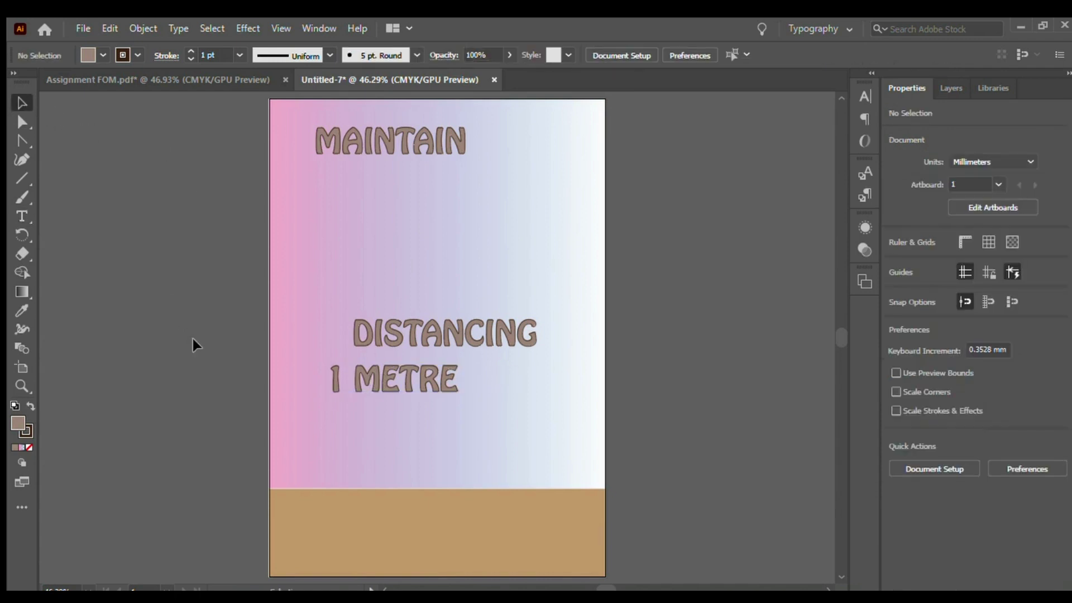
Spread out the three texts: MAINTAIN at the artboard's upper left, DISTANCING up and to the right, 1 METRE just above the brown band.
left_click(352, 134)
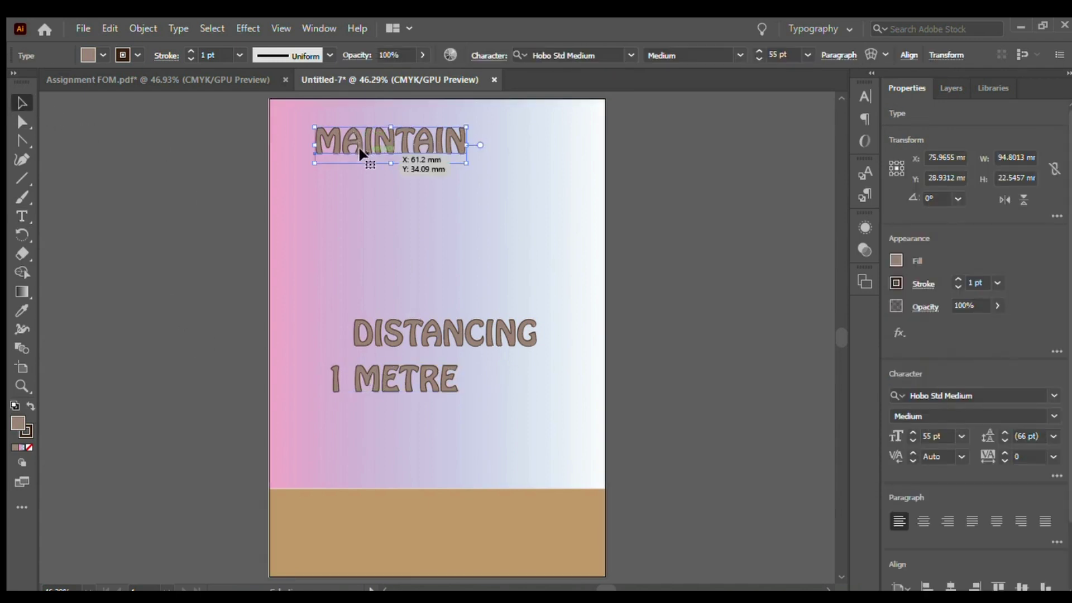
left_click_drag(361, 158, 341, 167)
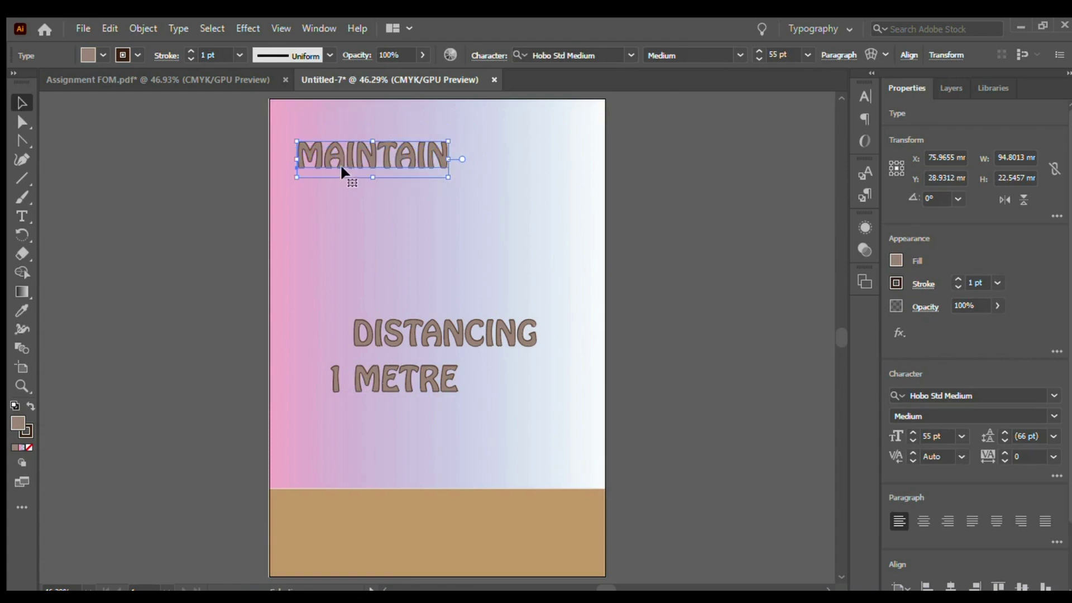
left_click(390, 376)
left_click_drag(400, 383, 370, 435)
left_click(428, 342)
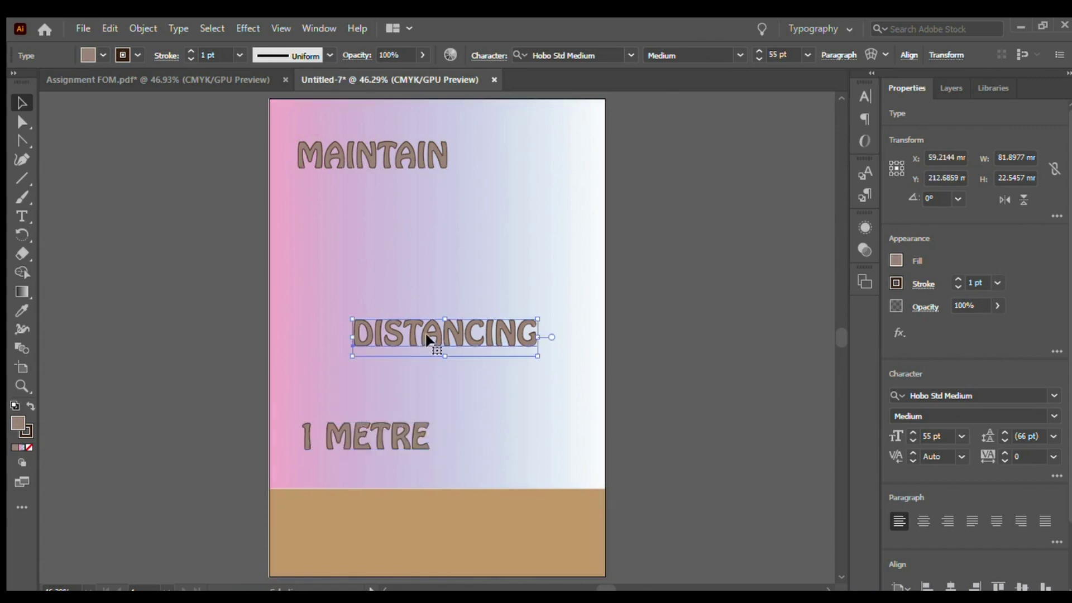
left_click_drag(452, 343, 490, 289)
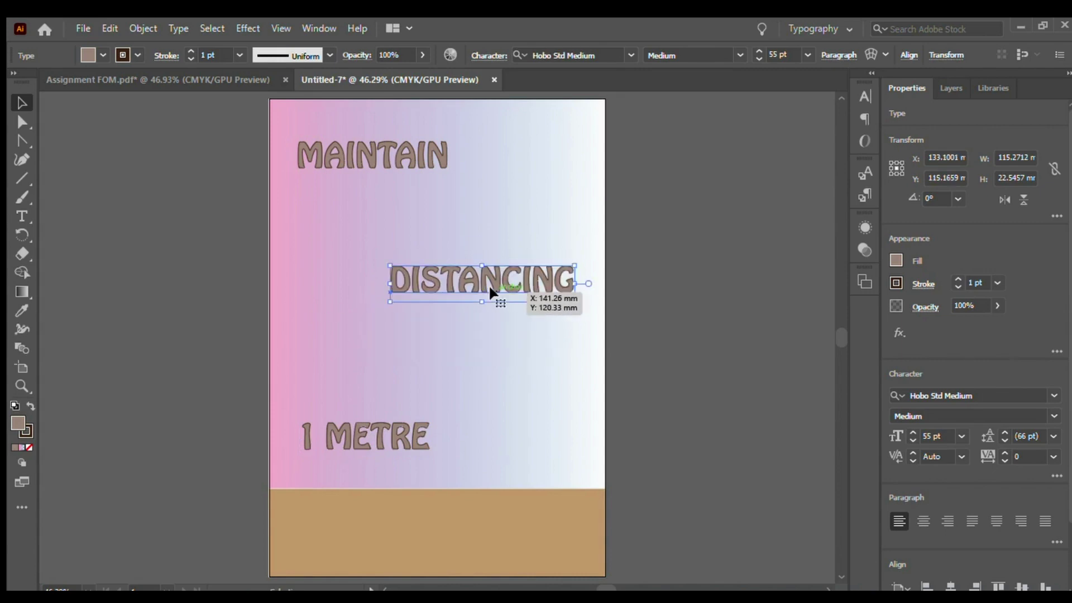
left_click(665, 280)
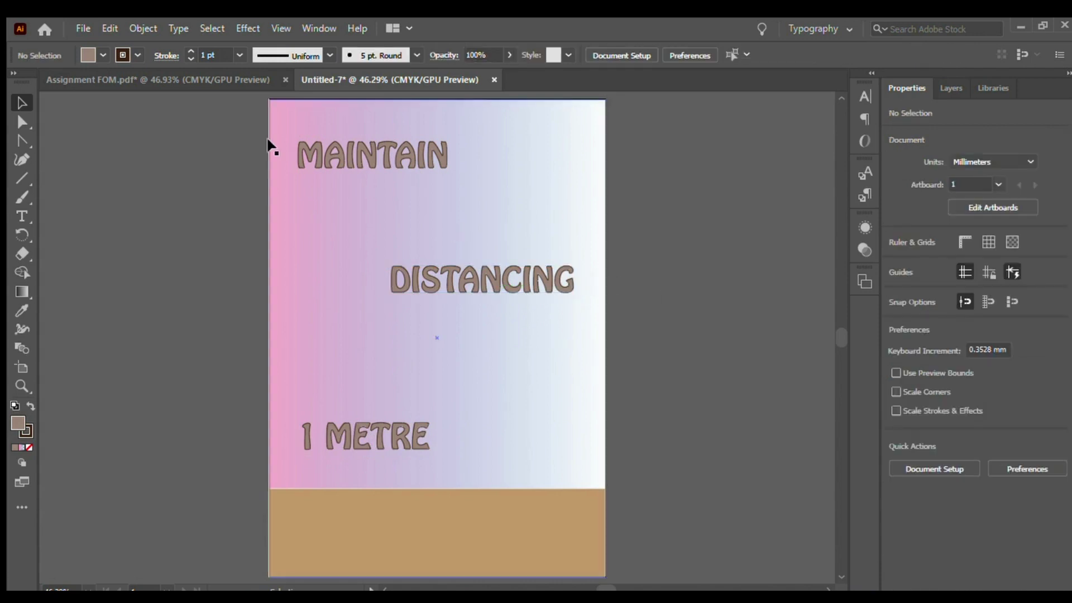
Add the text Physical between MAINTAIN and DISTANCING, with a light brown fill and a 1 pt dark brown stroke.
left_click(18, 214)
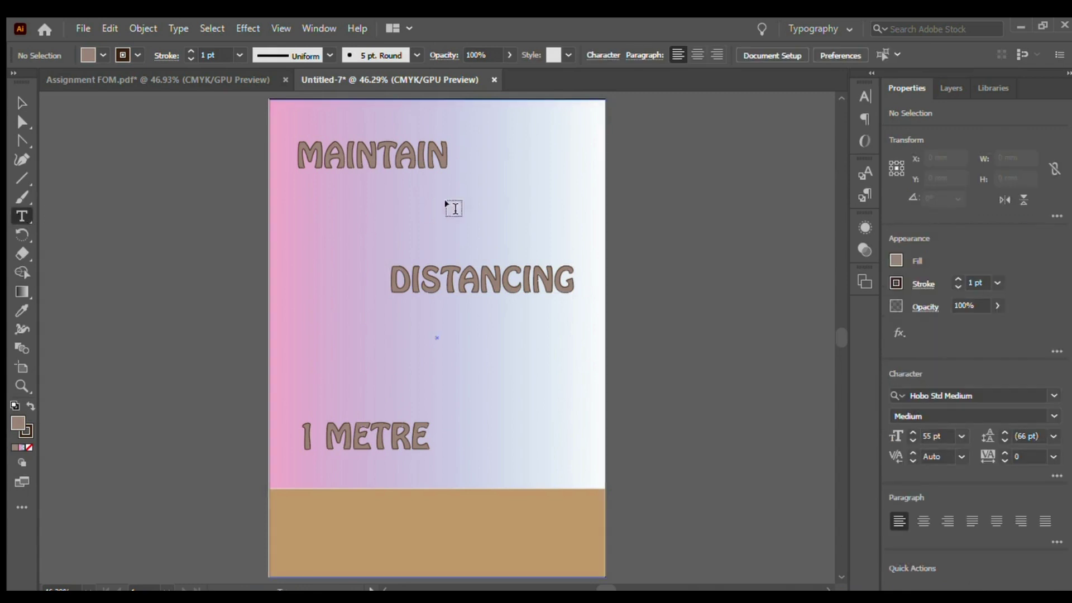
left_click(469, 205)
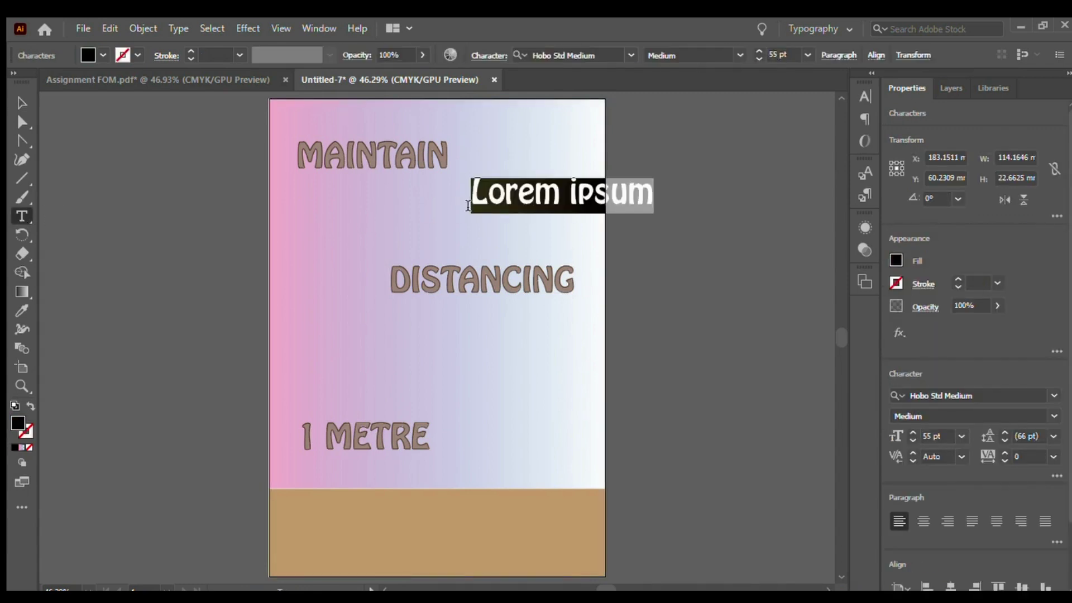
type("P")
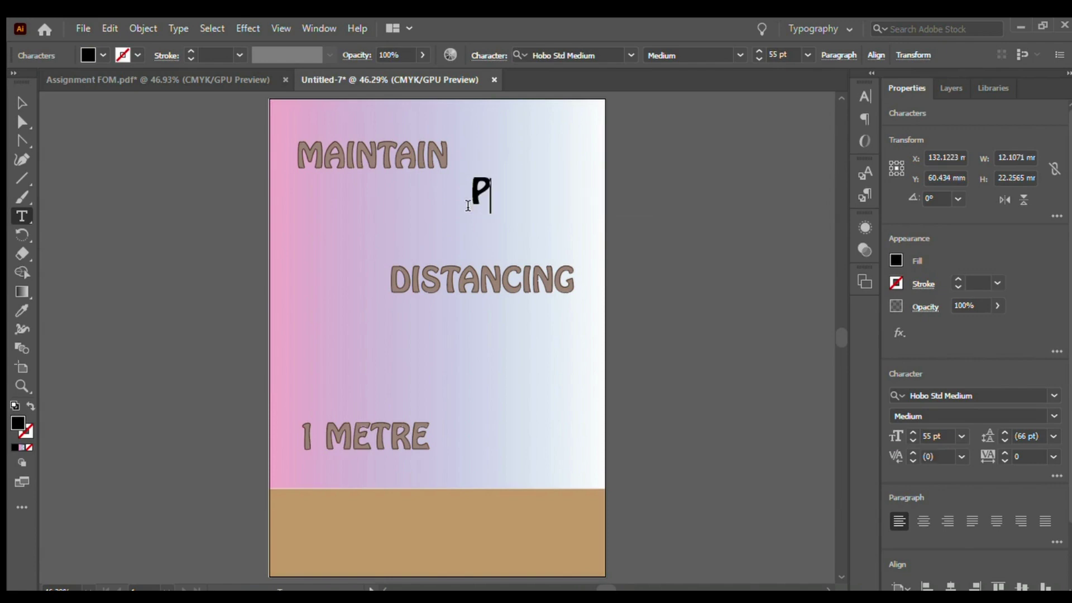
type("hysical")
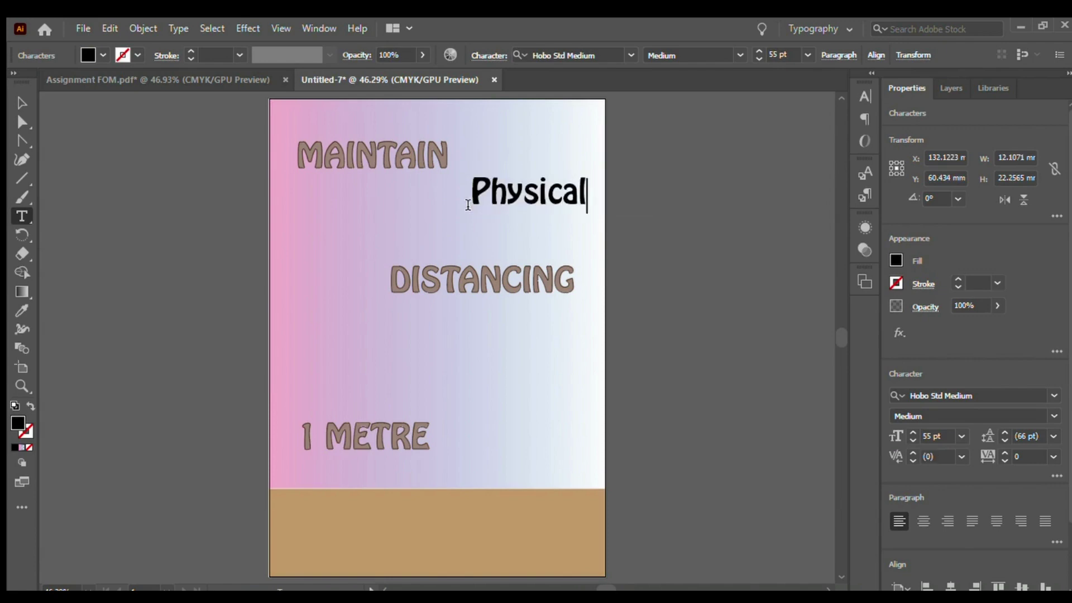
left_click_drag(472, 200, 588, 201)
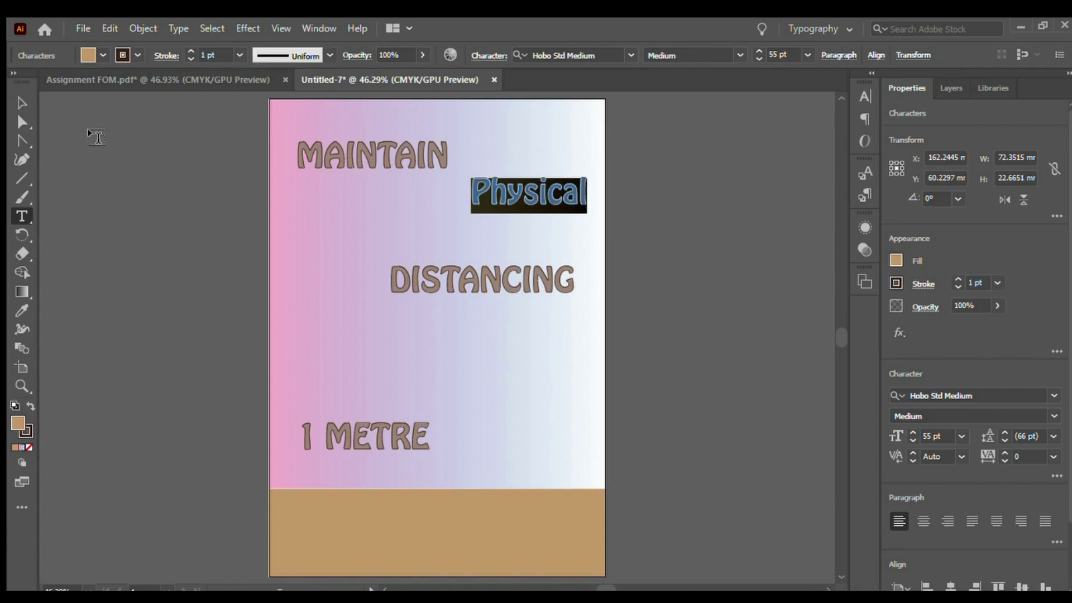
Set the Physical text's font to Forte and its size to 65 pt.
left_click(21, 102)
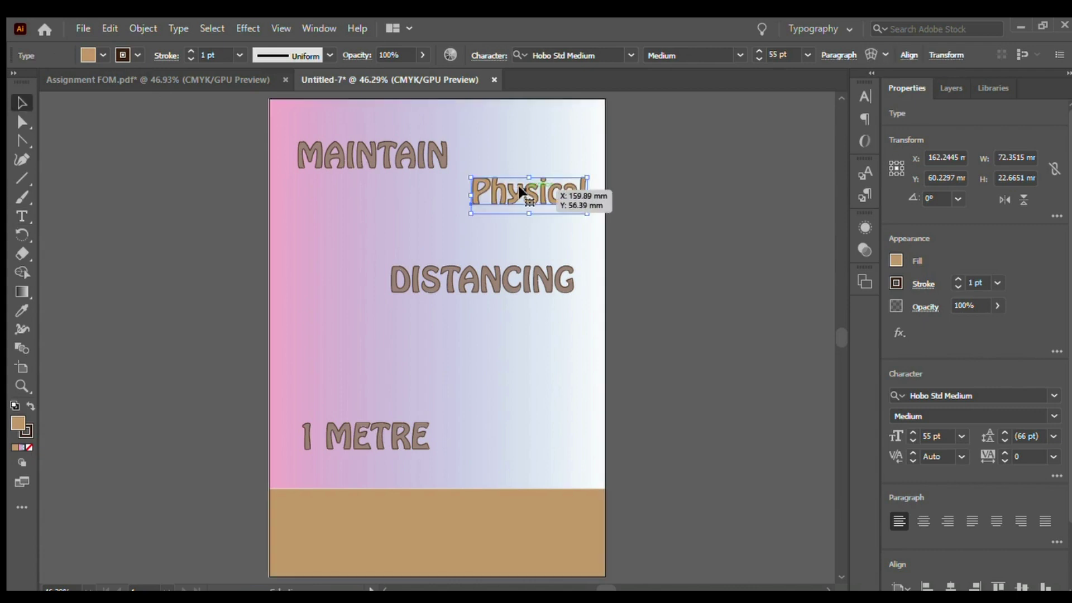
left_click(634, 54)
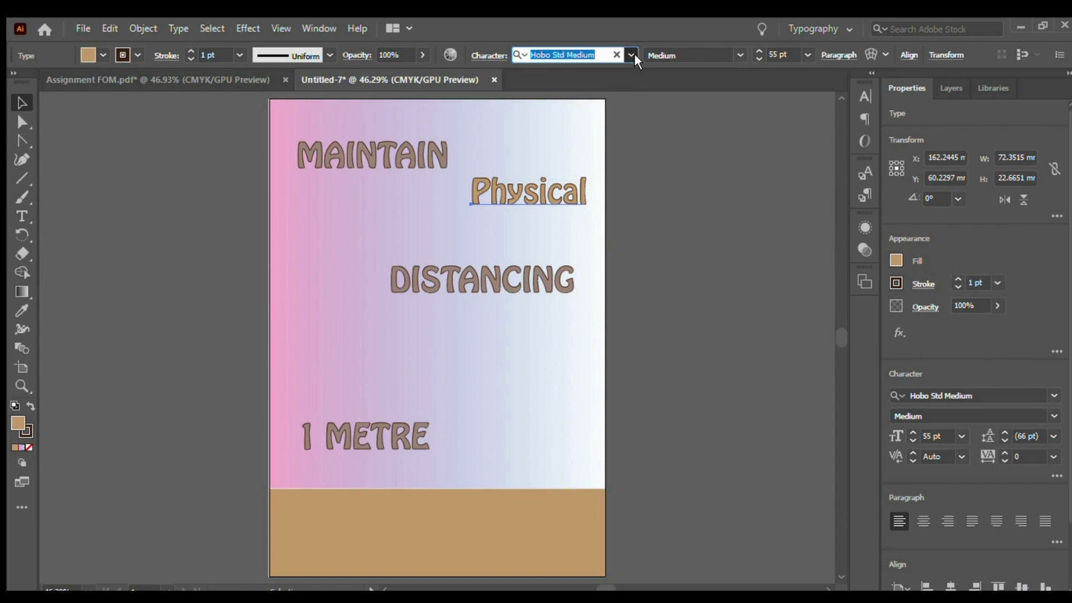
type("F")
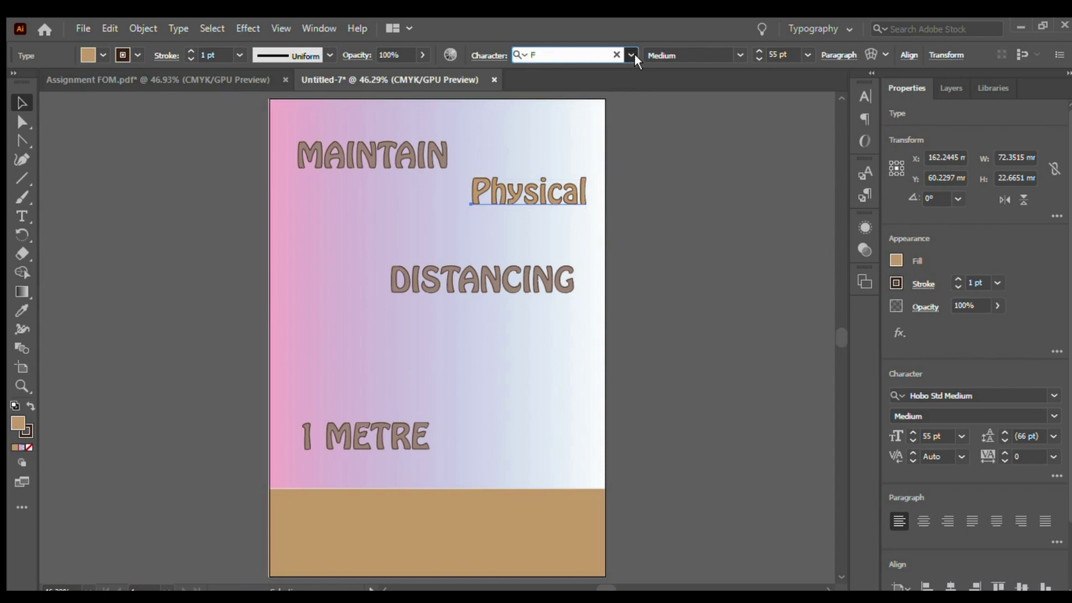
type("orte")
key("Return")
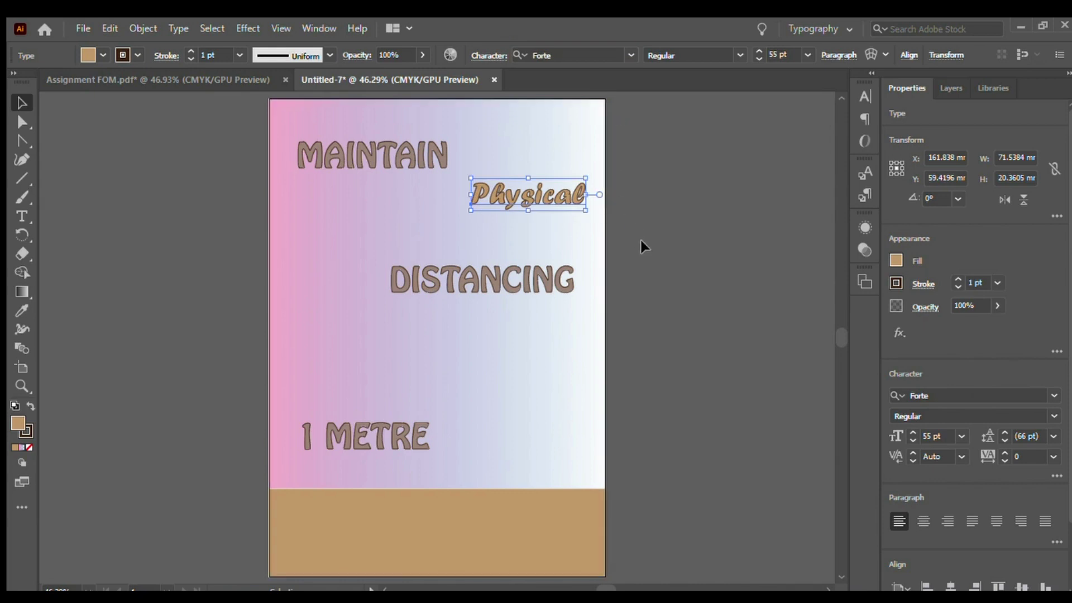
double_click(771, 55)
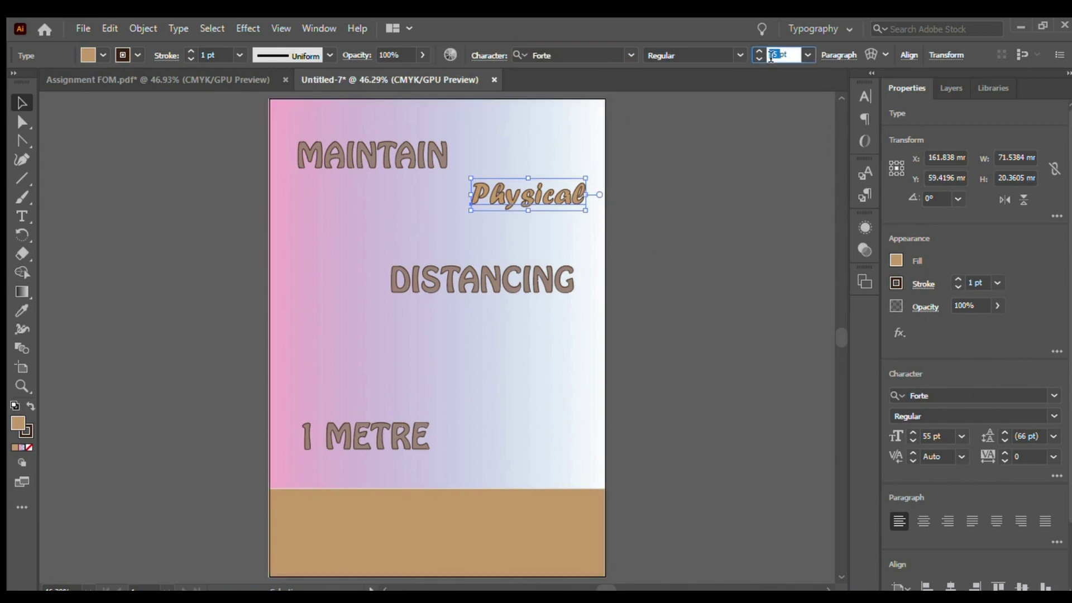
type("65")
key("Return")
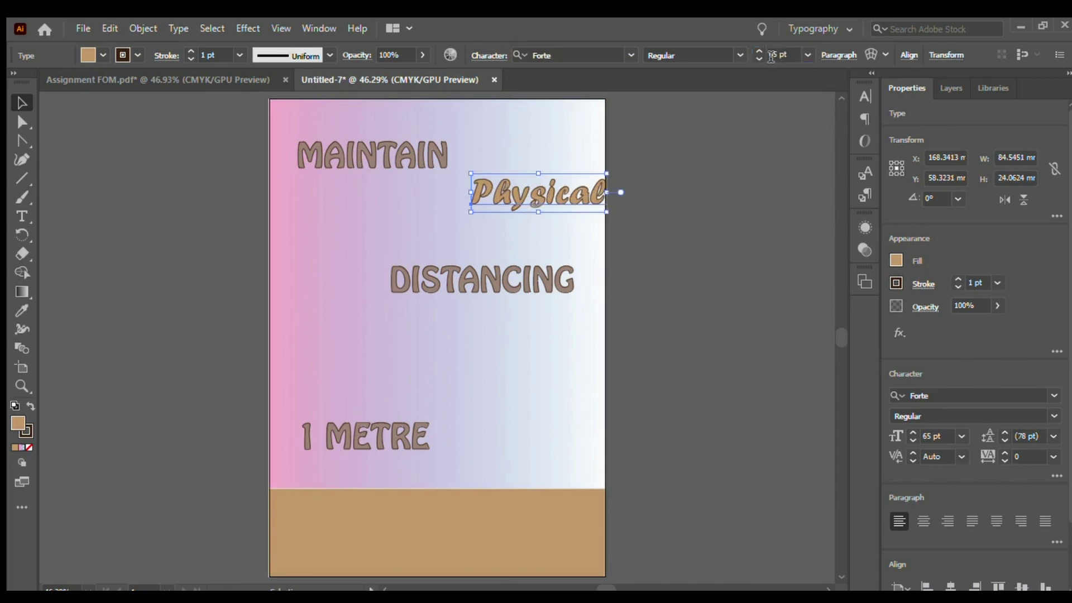
left_click(640, 203)
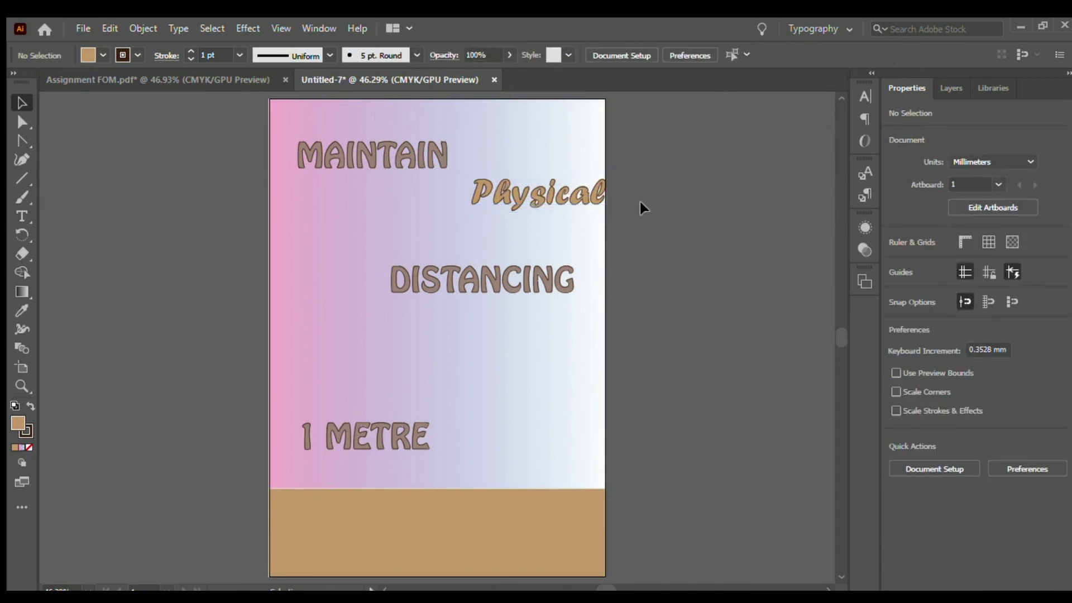
Duplicate the Physical text below DISTANCING and change the copy's wording to Of.
left_click(567, 195)
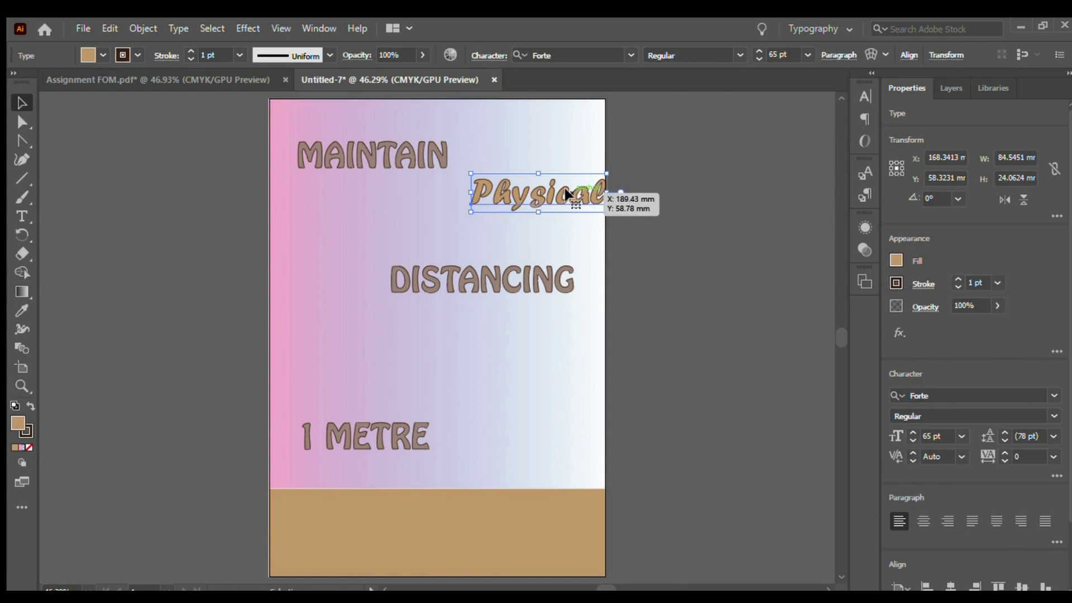
key("ctrl+shift+b")
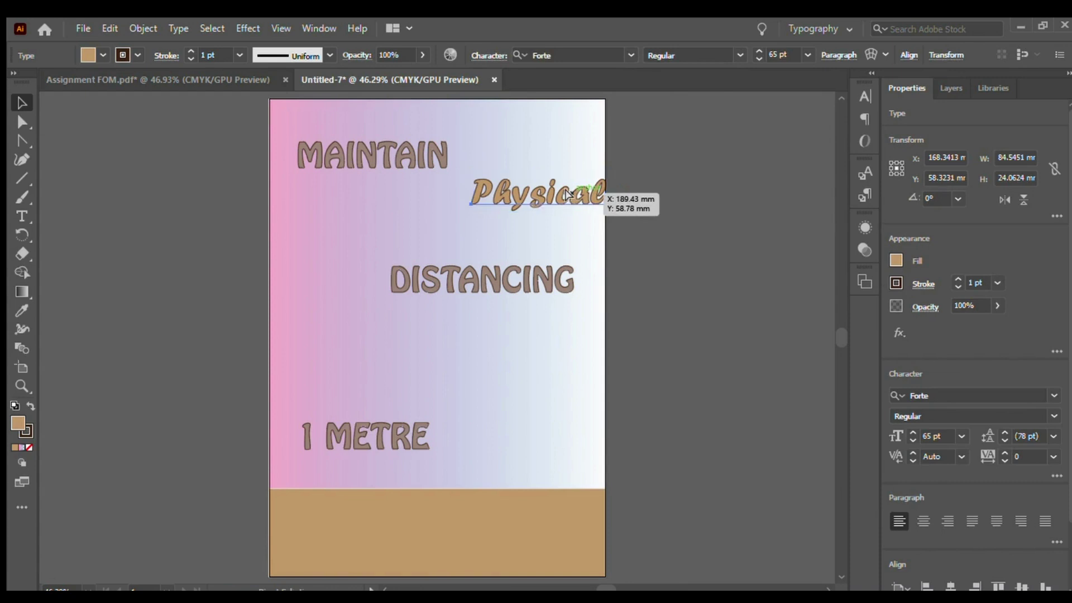
key("ctrl+v")
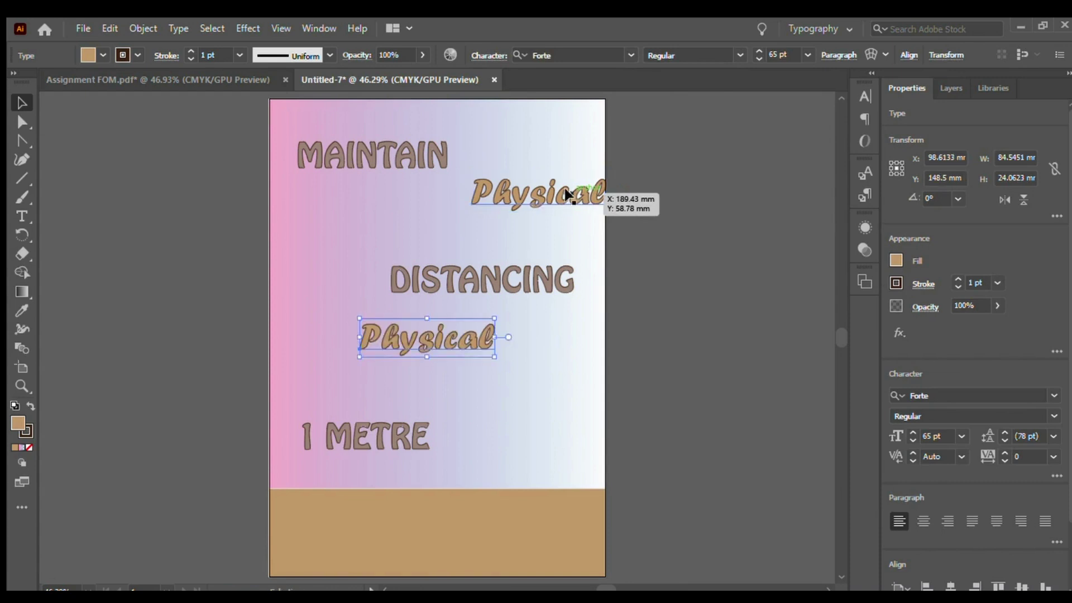
double_click(418, 327)
double_click(418, 329)
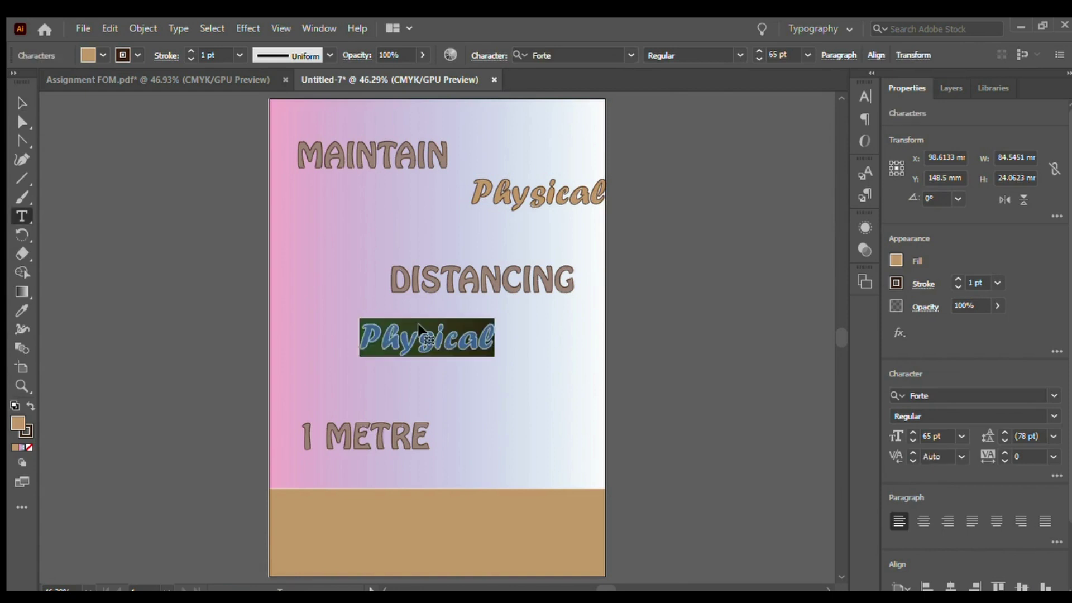
type("Of")
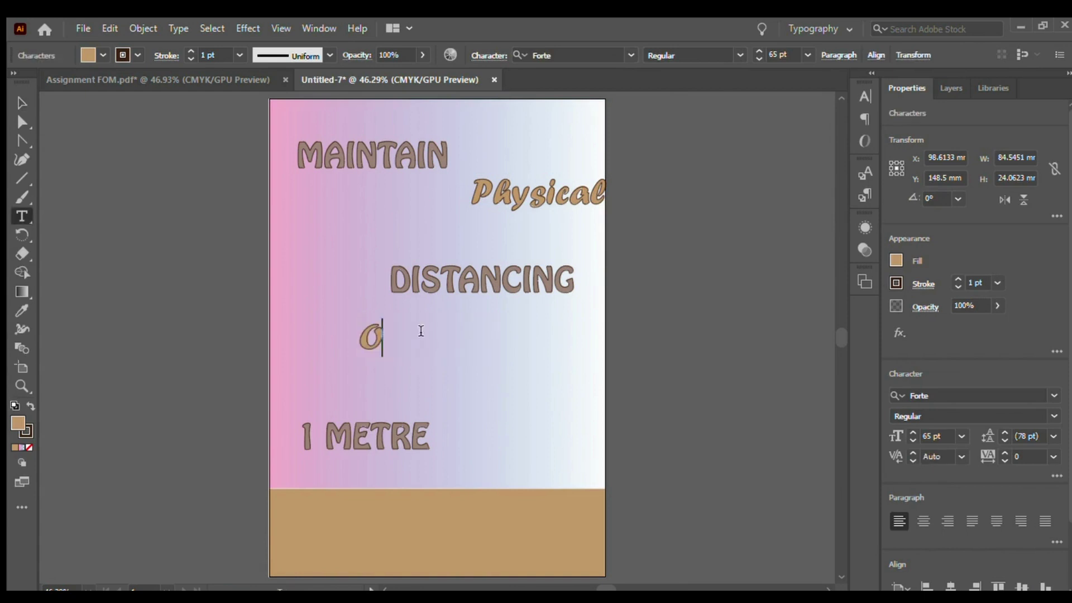
left_click(669, 342, "ctrl")
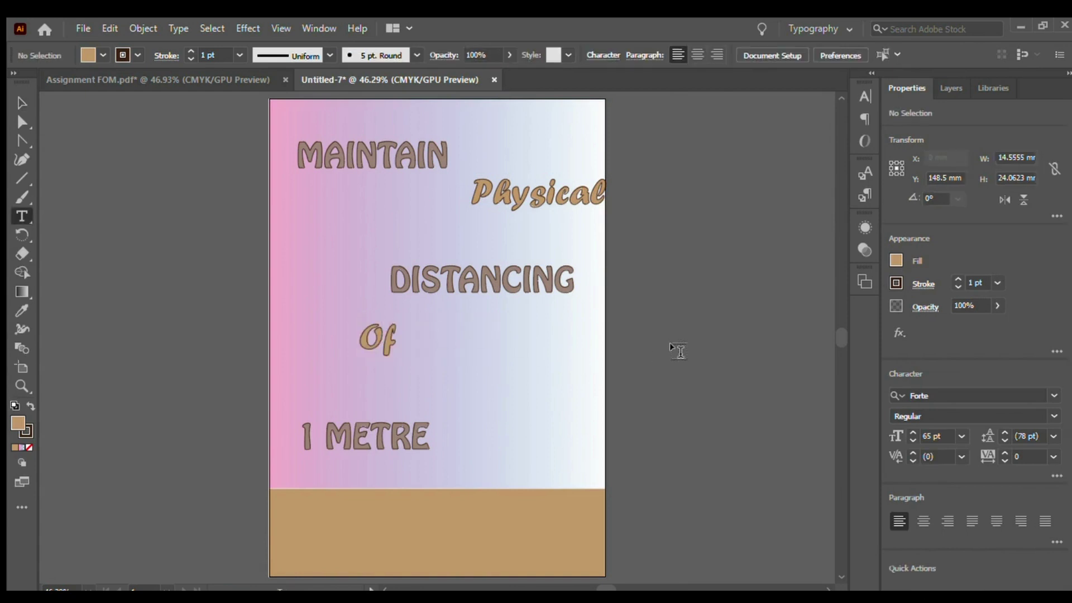
Reposition Physical down and to the left between MAINTAIN and DISTANCING, and Of slightly down and left above 1 METRE.
left_click(20, 102)
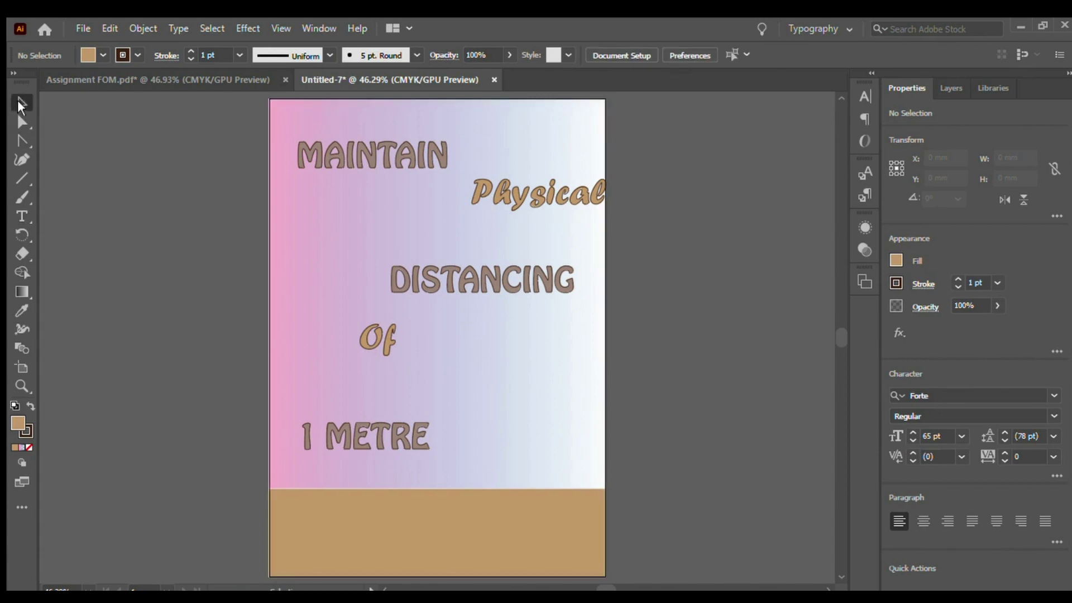
left_click(510, 175)
left_click_drag(516, 174, 476, 192)
left_click(377, 327)
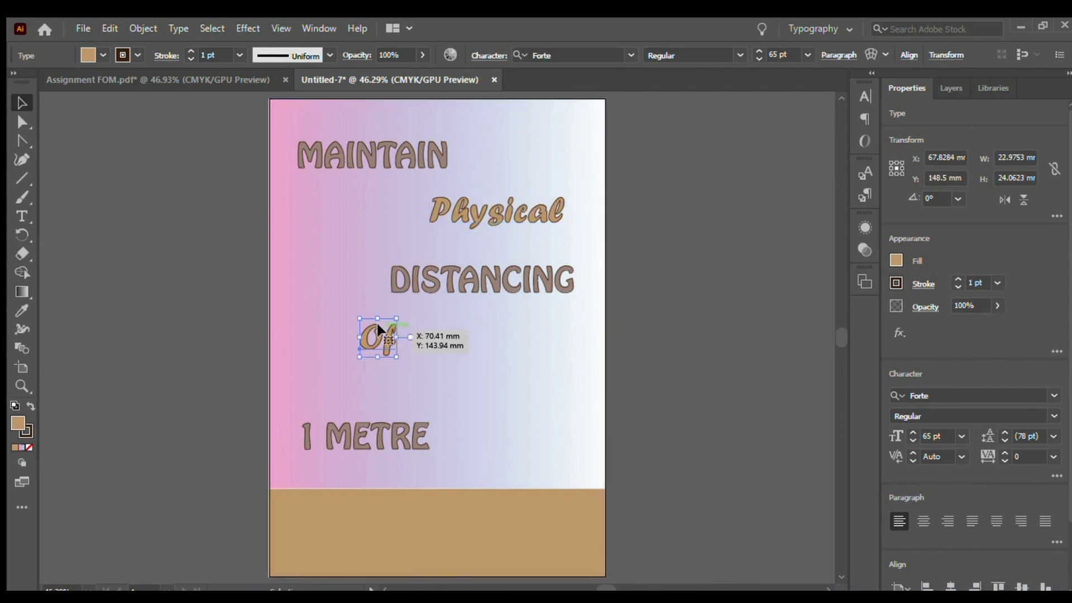
left_click_drag(378, 323, 346, 332)
left_click(698, 306)
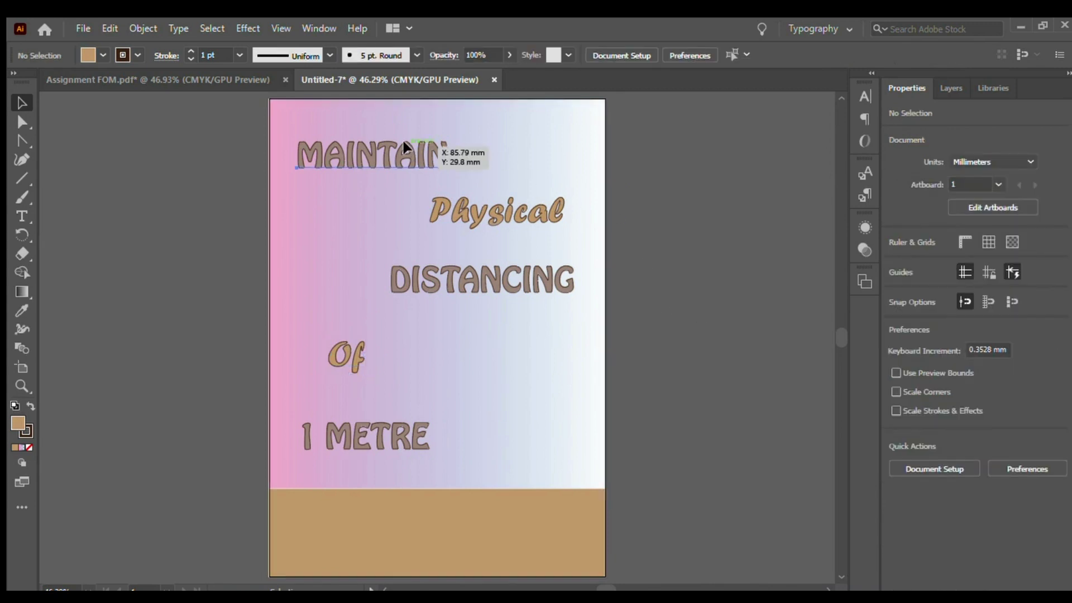
Shift the MAINTAIN and 1 METRE texts about 3.5 mm to the right.
left_click_drag(404, 142, 404, 143)
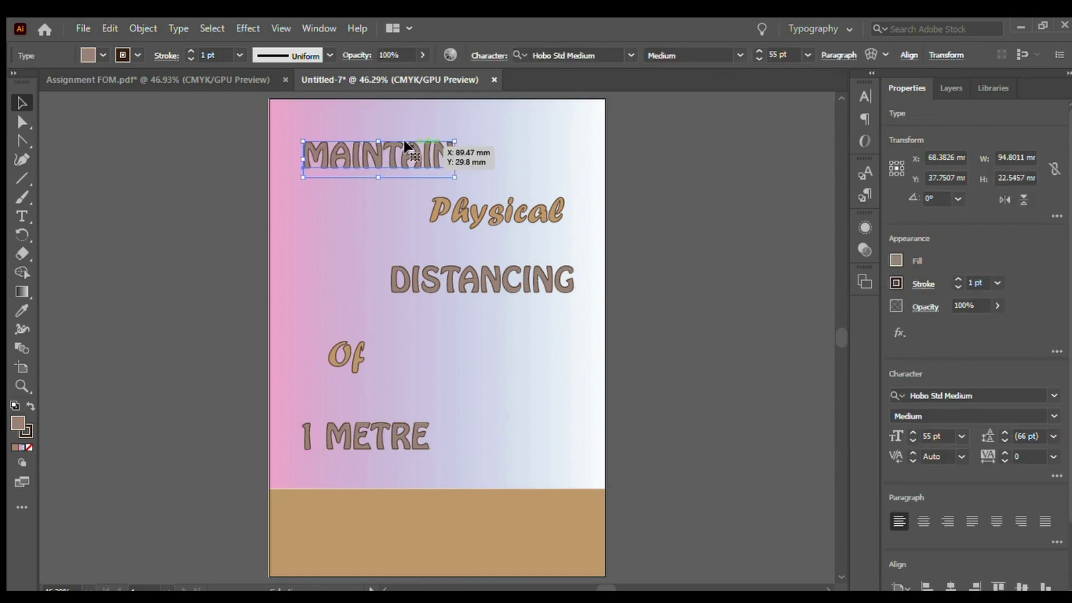
key("shift+Left")
key("shift+Left")
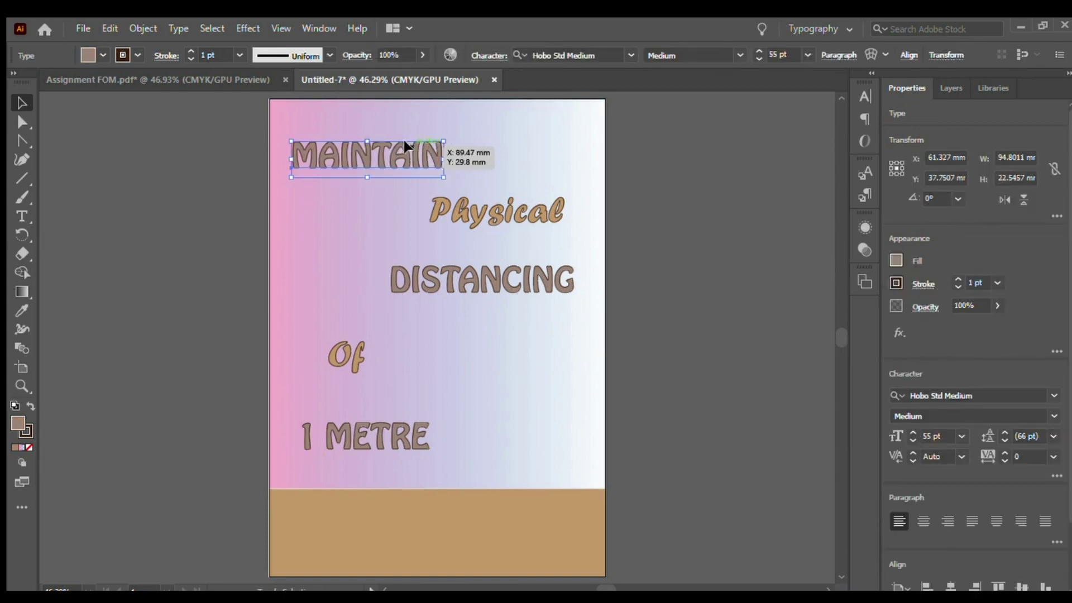
key("shift+Right")
key("shift+Right")
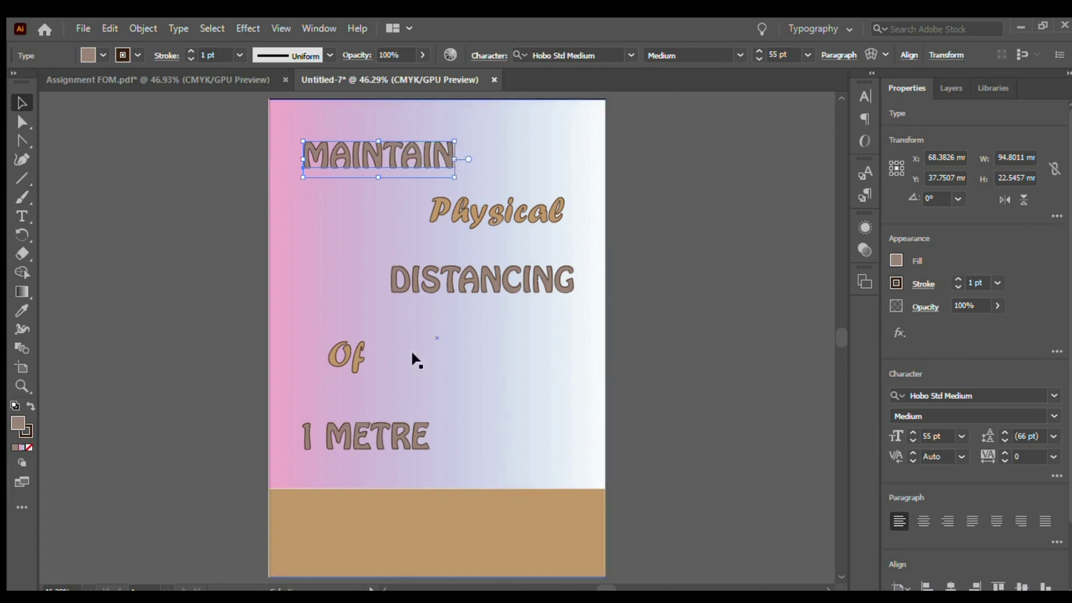
left_click(383, 433)
key("shift+Right")
key("shift+Right")
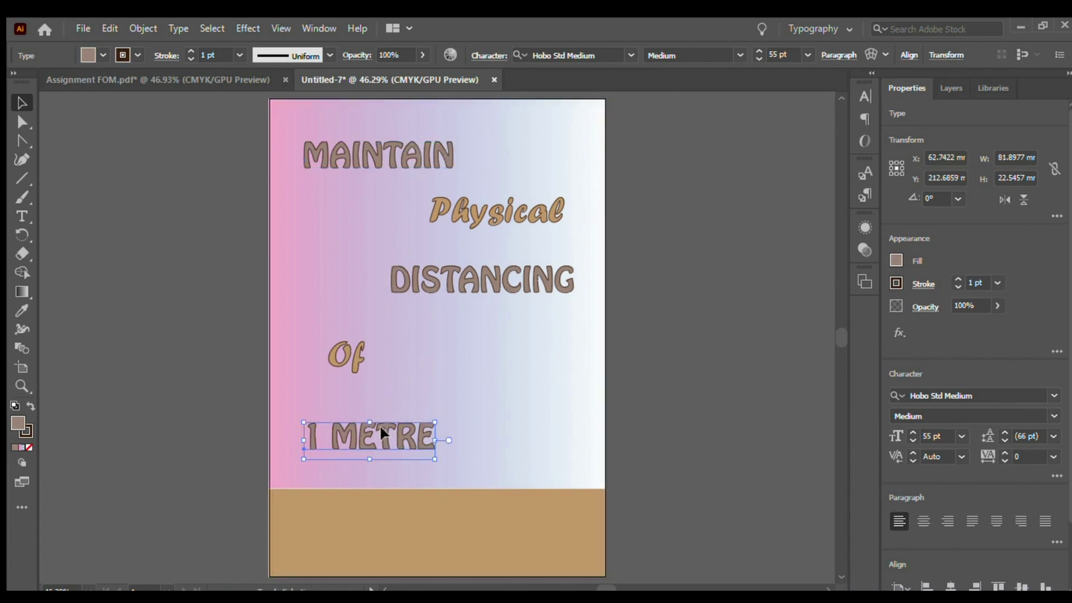
left_click_drag(380, 427, 375, 427)
Move the DISTANCING text about 6 mm down and about 2 mm to the right.
left_click(493, 285)
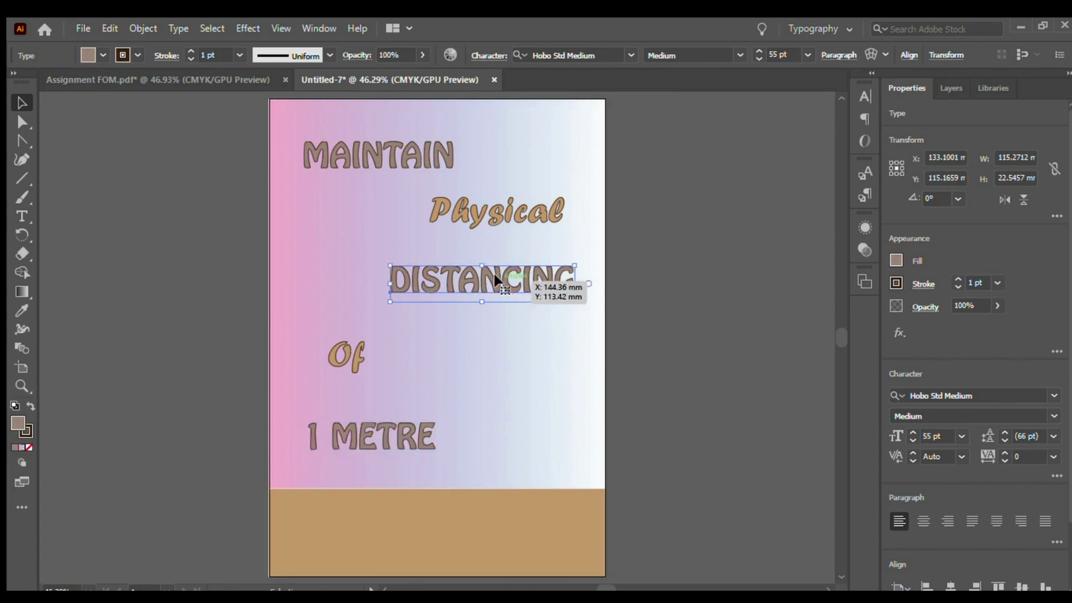
left_click_drag(489, 286, 491, 291)
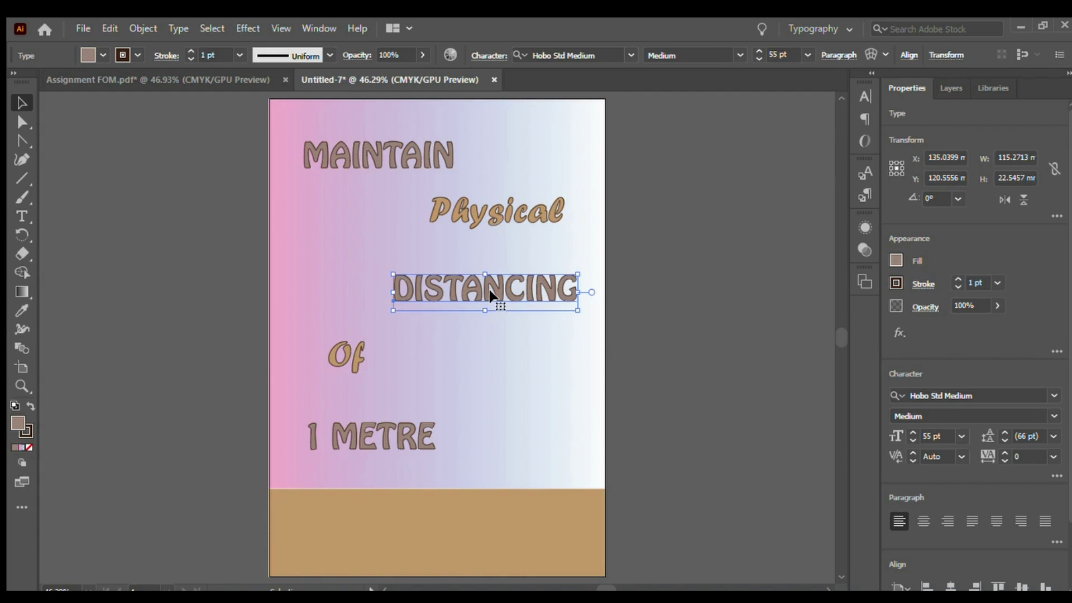
left_click(678, 356)
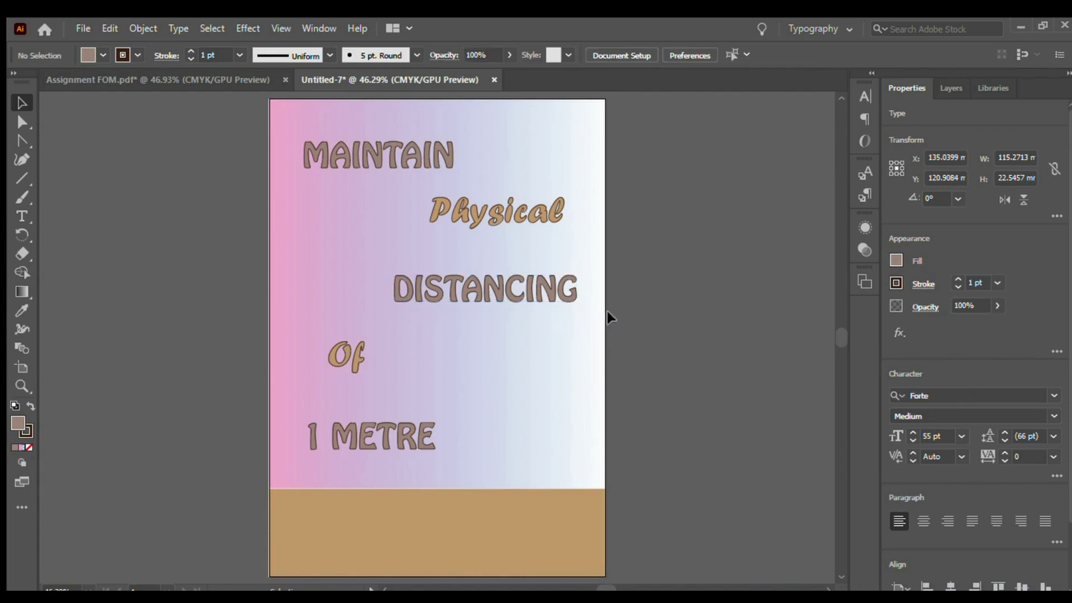
left_click(412, 145)
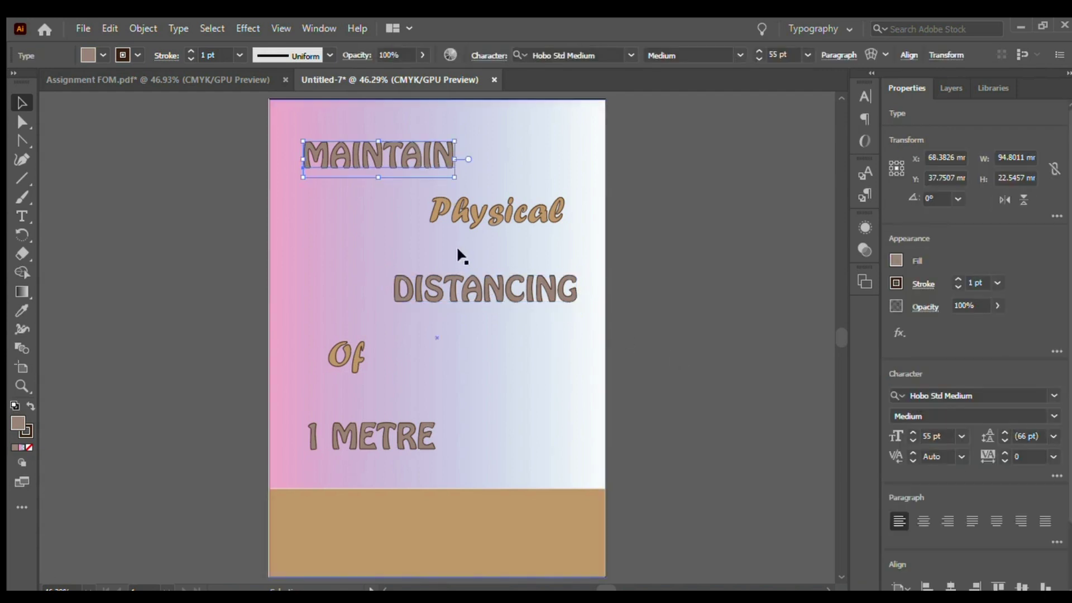
left_click(462, 295)
left_click(368, 439)
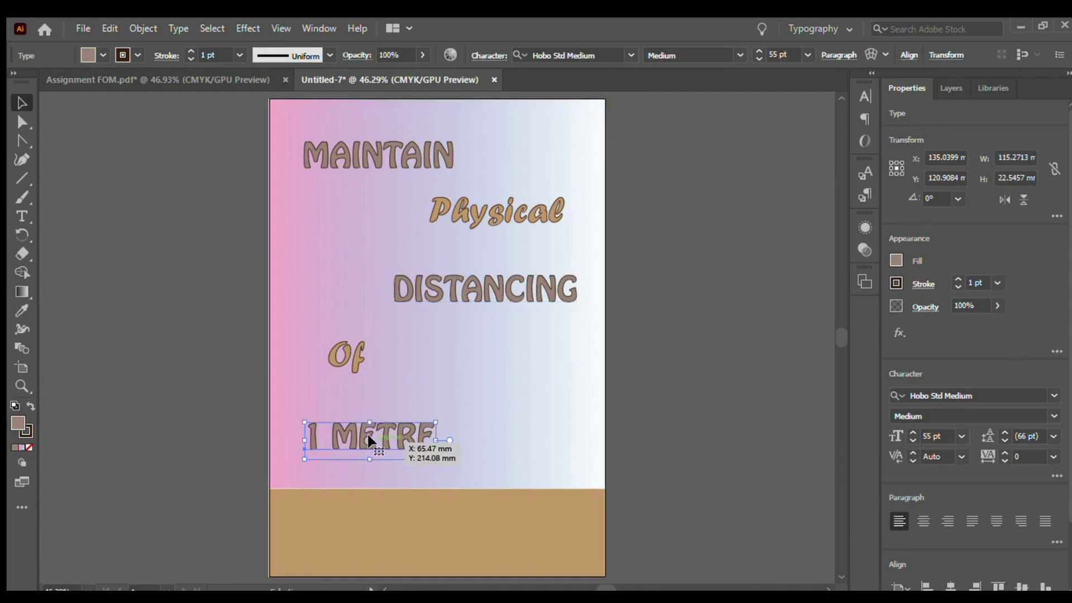
left_click(524, 198)
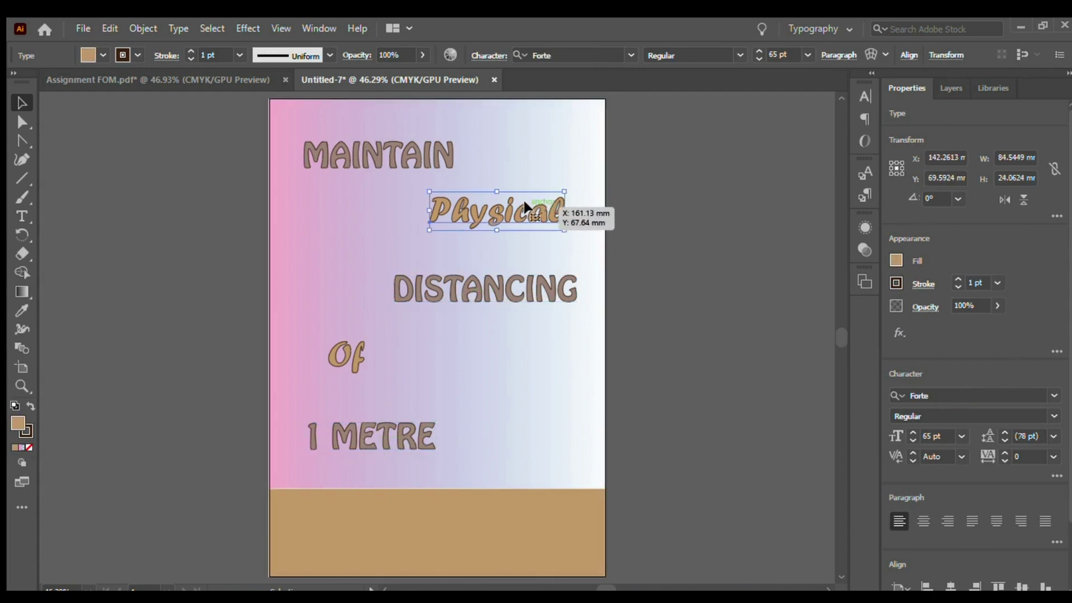
left_click(349, 352)
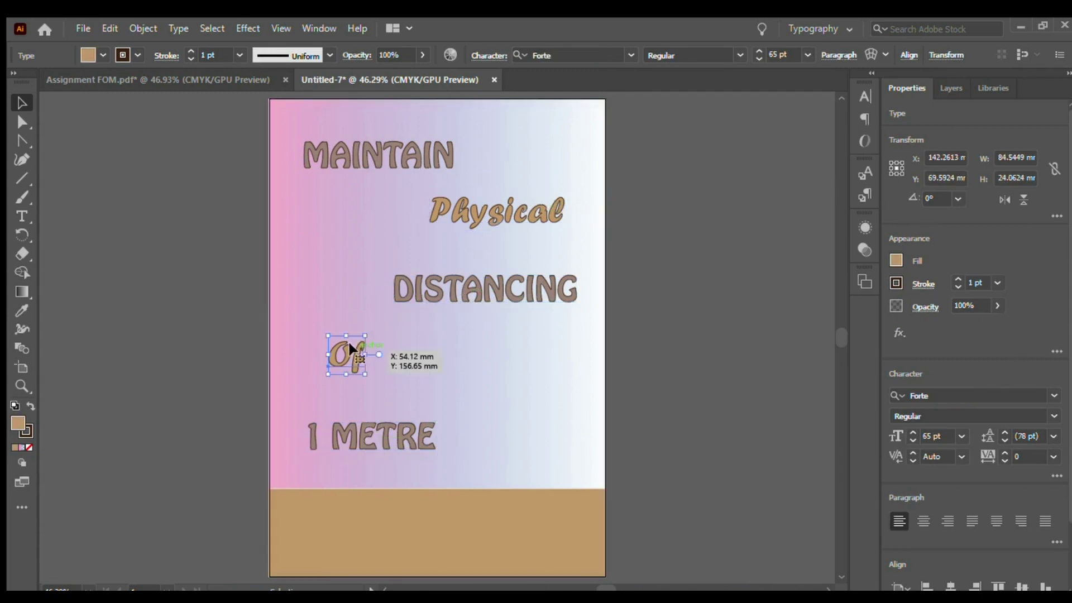
left_click(715, 311)
Rotate the Physical text about 11° counterclockwise with the Rotate tool so that it slopes upward to the right.
left_click(530, 221)
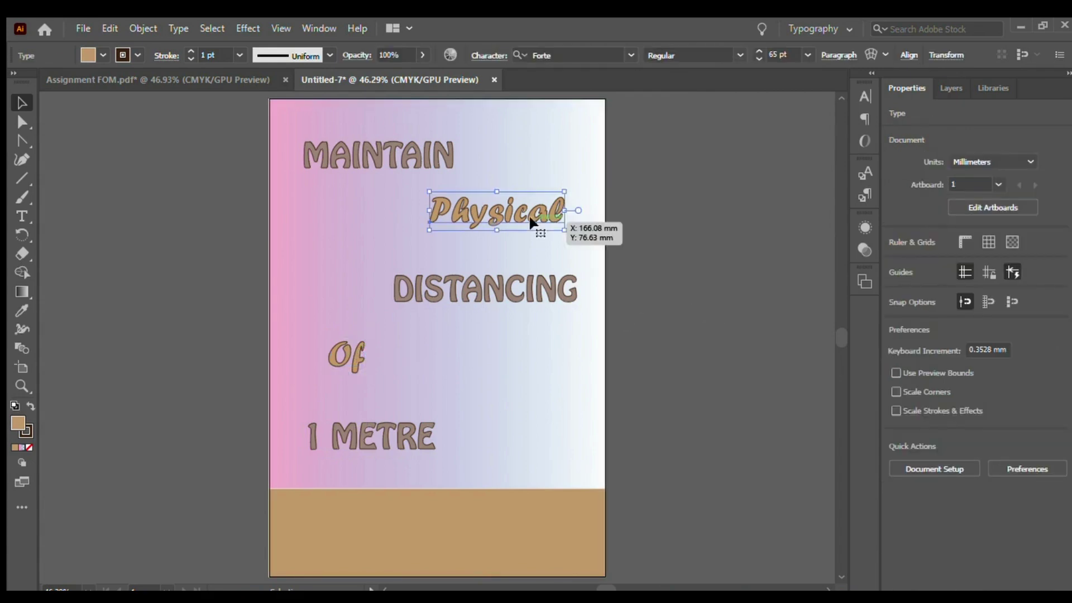
left_click(26, 236)
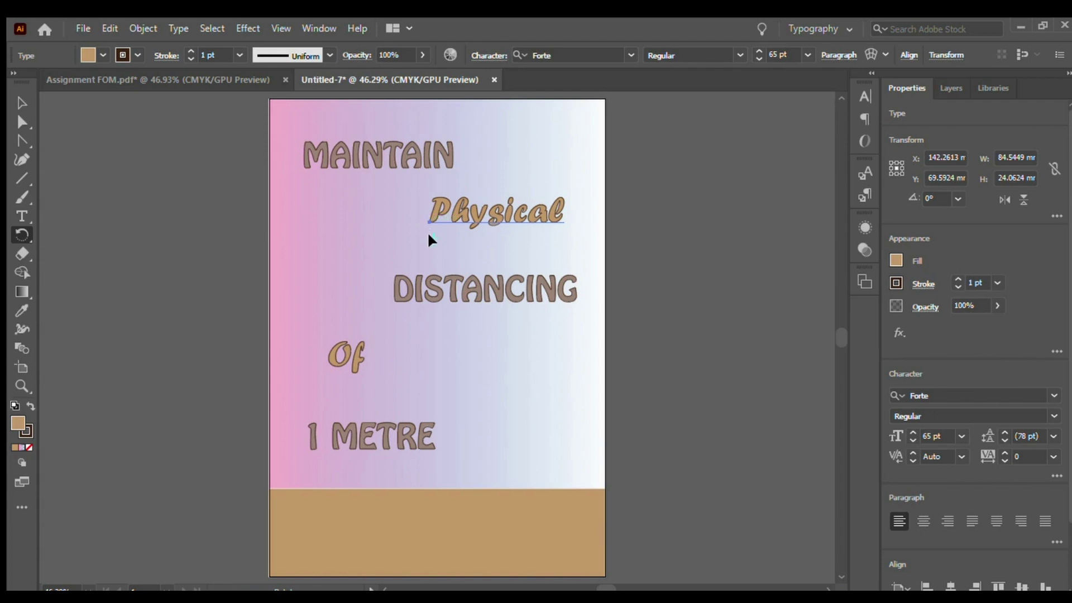
left_click_drag(428, 235, 445, 258)
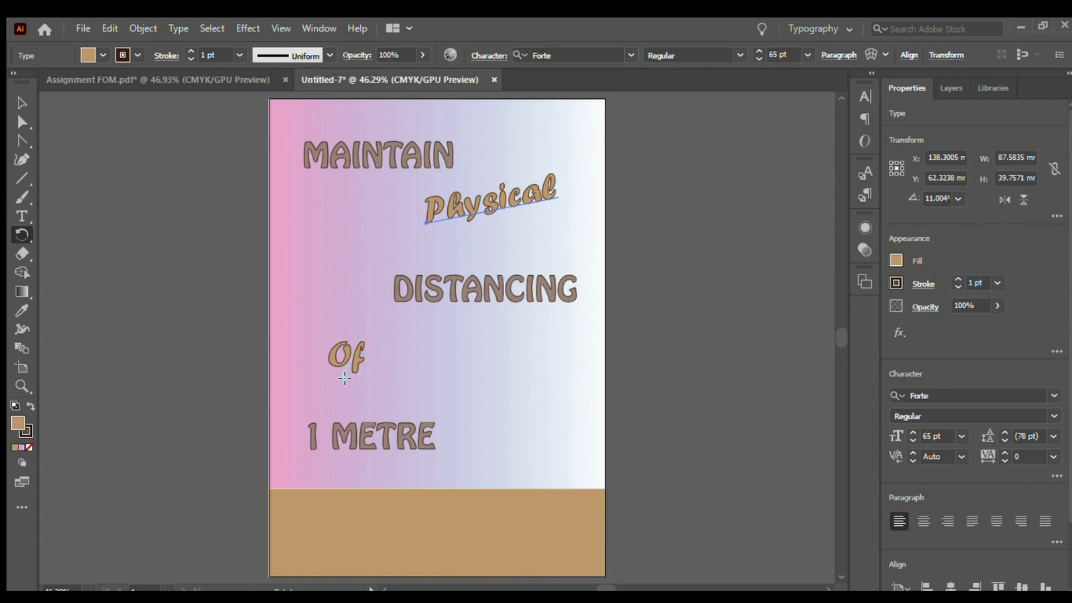
Move the tilted Physical text about 6 mm down and about 3 mm to the right.
left_click(17, 108)
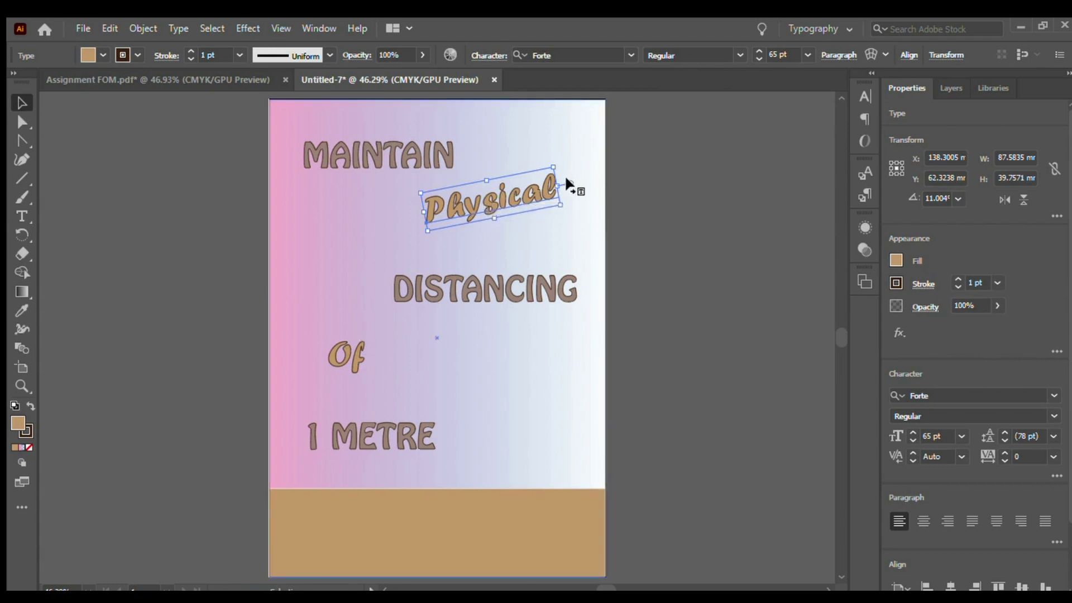
key("Return")
key("Escape")
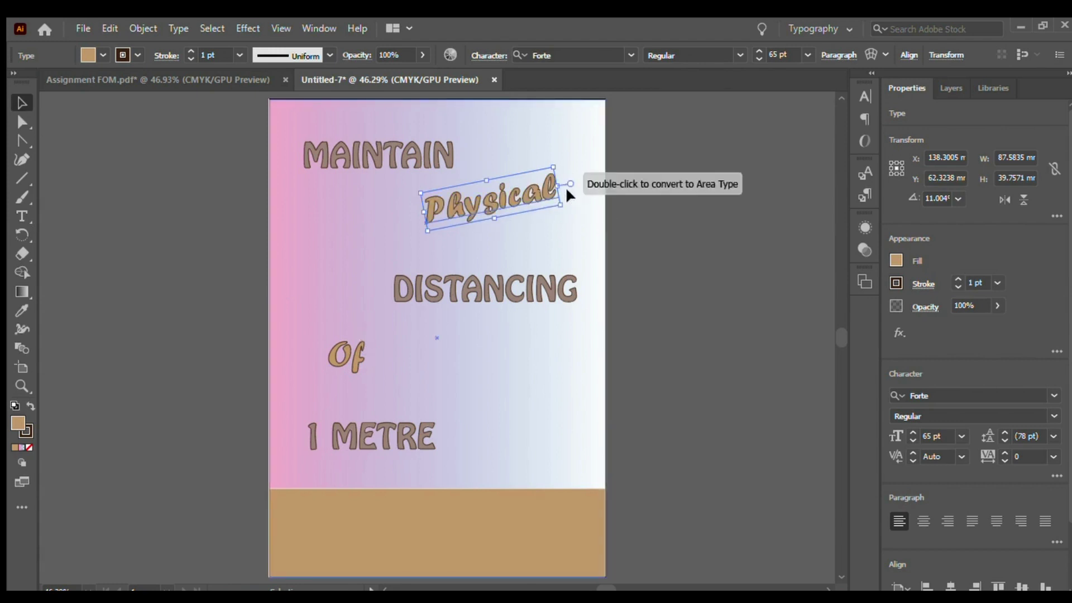
key("Down")
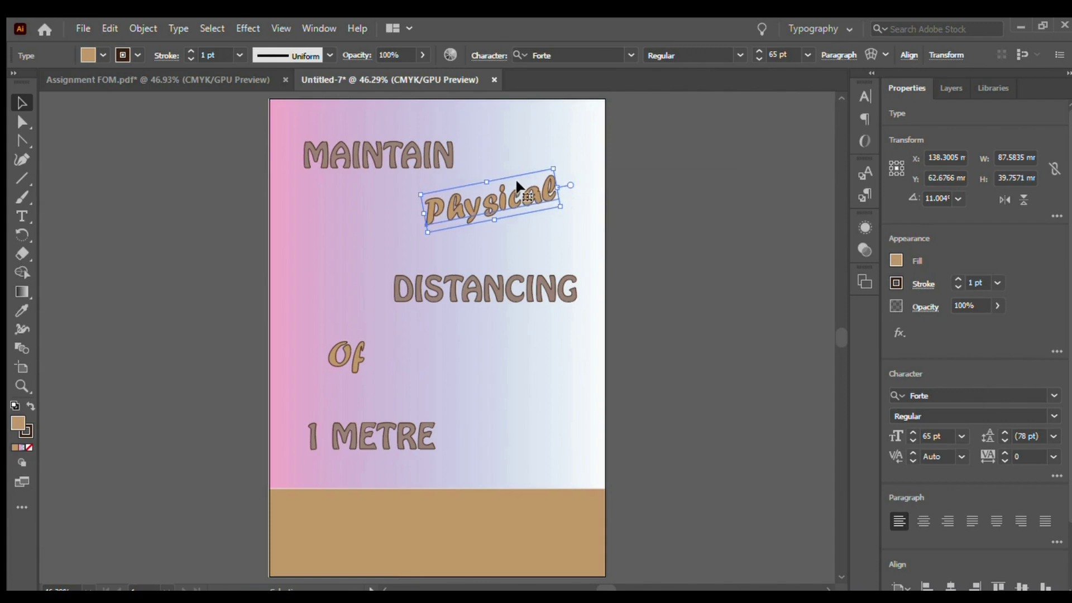
key("Down")
key("Down")
key("Down")
key("Down")
key("Down")
key("Down")
key("Down")
key("Down")
key("Down")
key("Down")
key("Down")
key("Down")
key("Down")
key("Down")
key("Down")
key("Down")
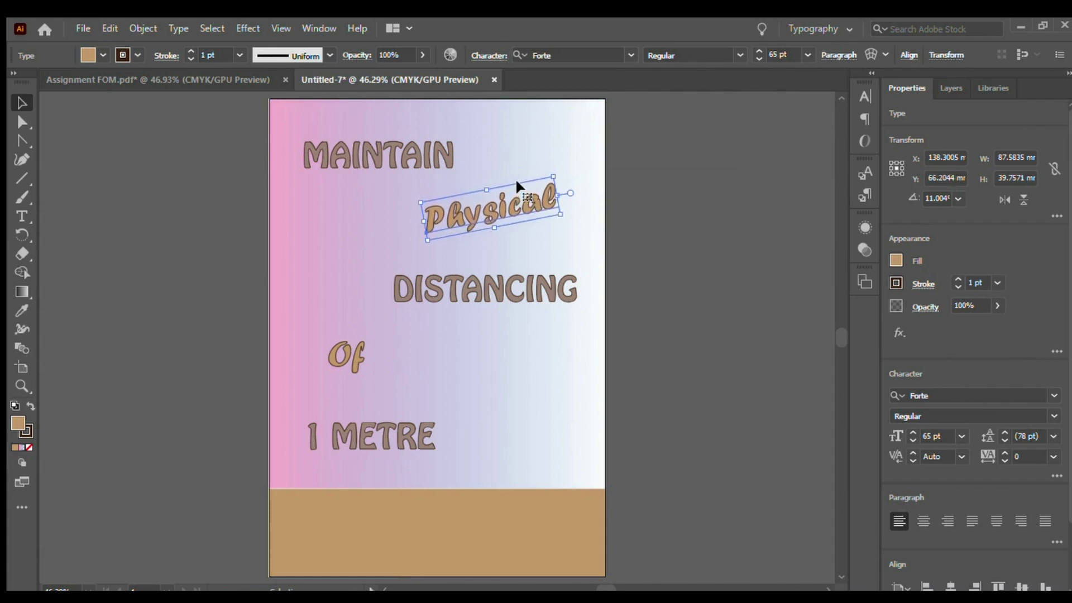
left_click_drag(515, 177, 521, 179)
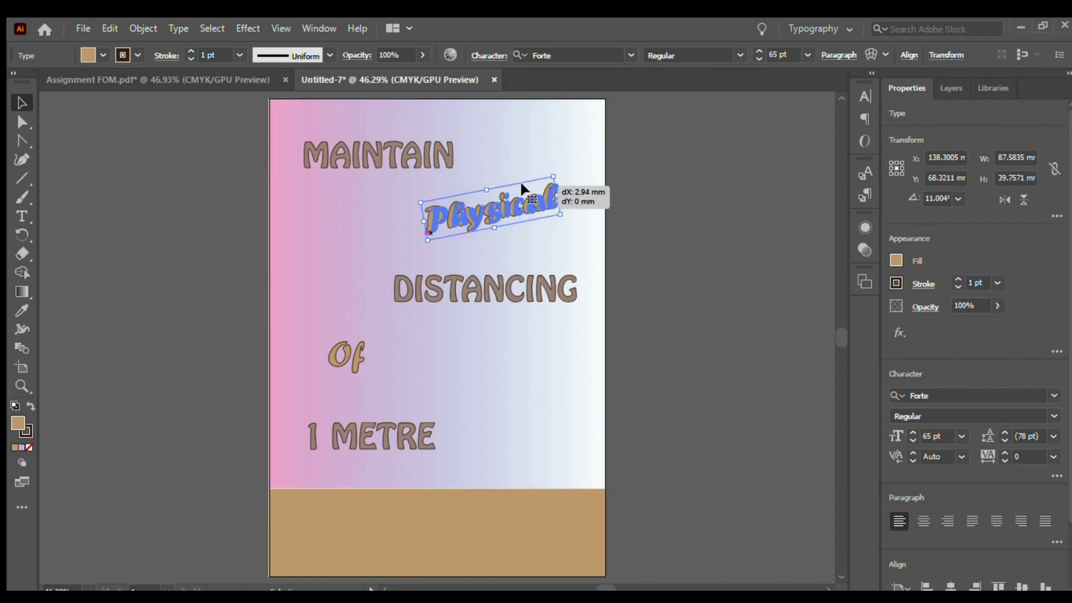
Rotate the Of text about 11° clockwise with the Rotate tool so that it slopes downward to the right.
left_click_drag(328, 343, 330, 347)
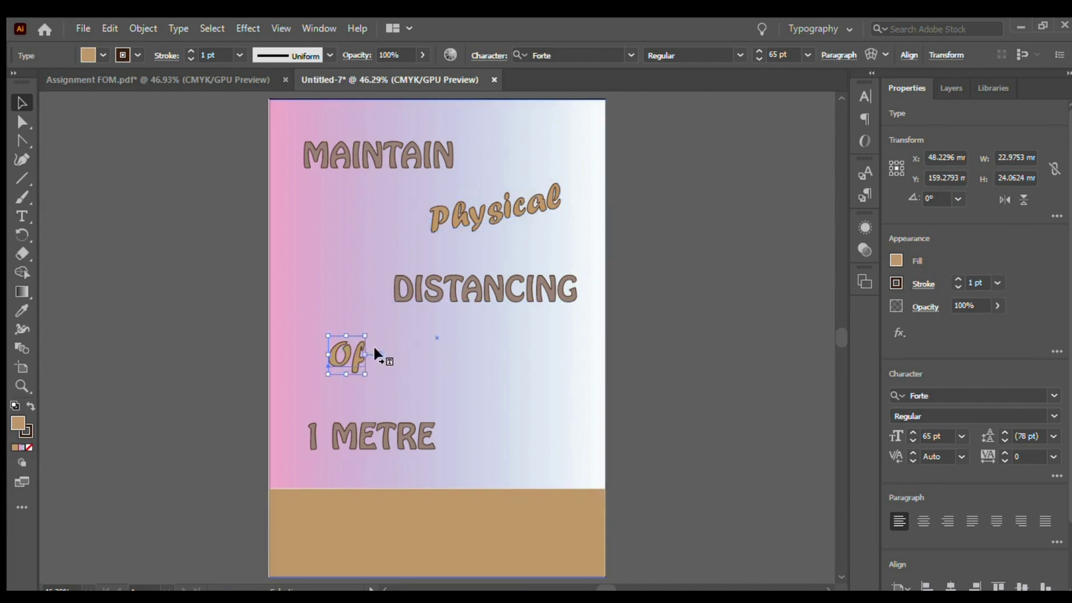
key("Return")
key("Escape")
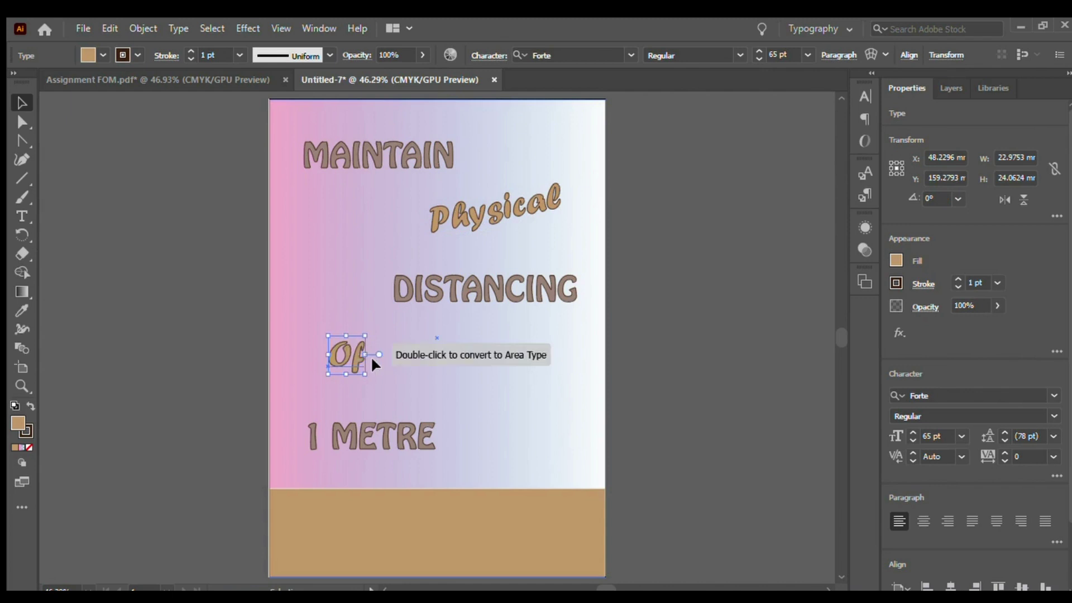
left_click(23, 234)
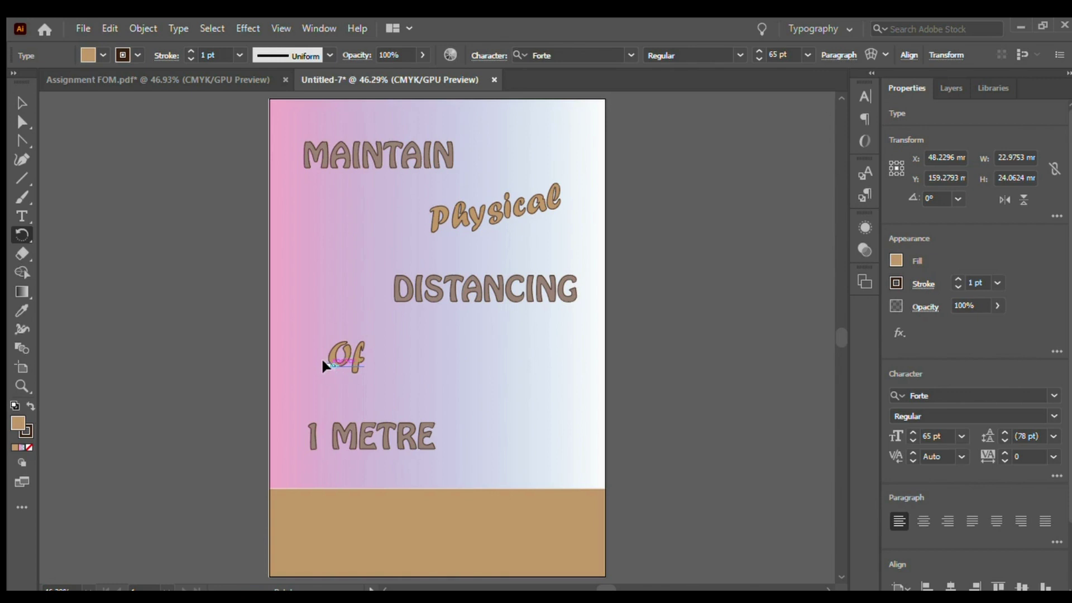
left_click_drag(322, 366, 319, 363)
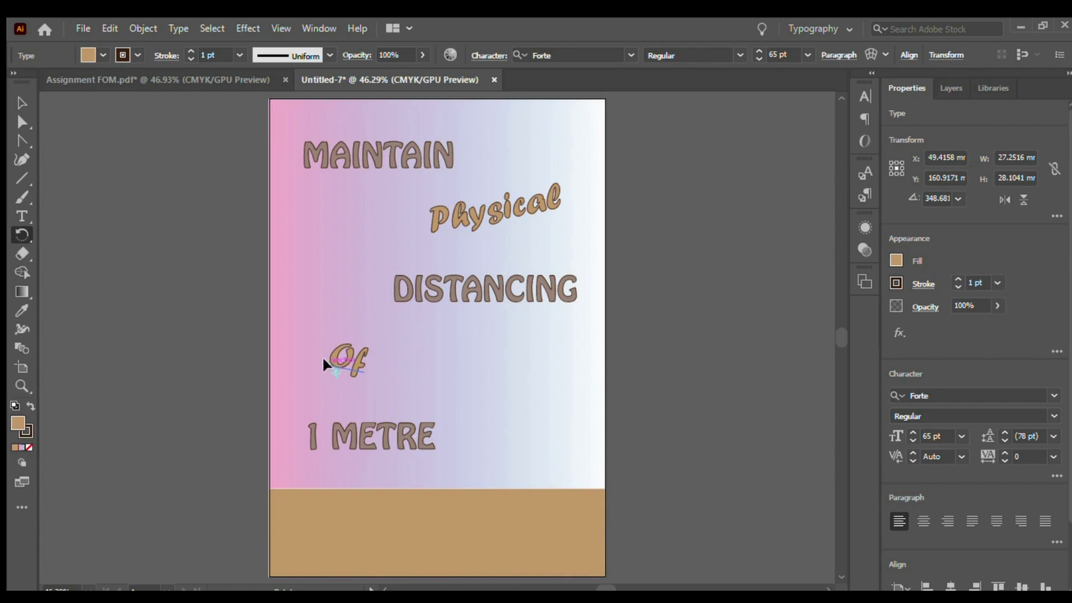
Move the tilted Of text about 2 mm up and about 1.4 mm to the right, and deselect it.
left_click_drag(323, 360, 327, 369)
left_click_drag(349, 360, 351, 358)
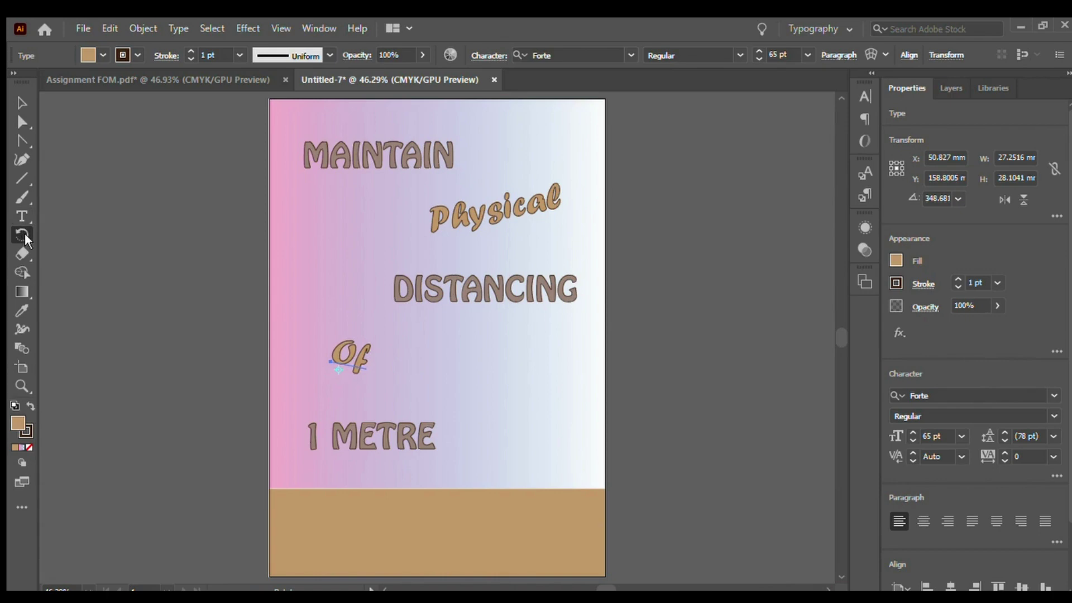
left_click(22, 104)
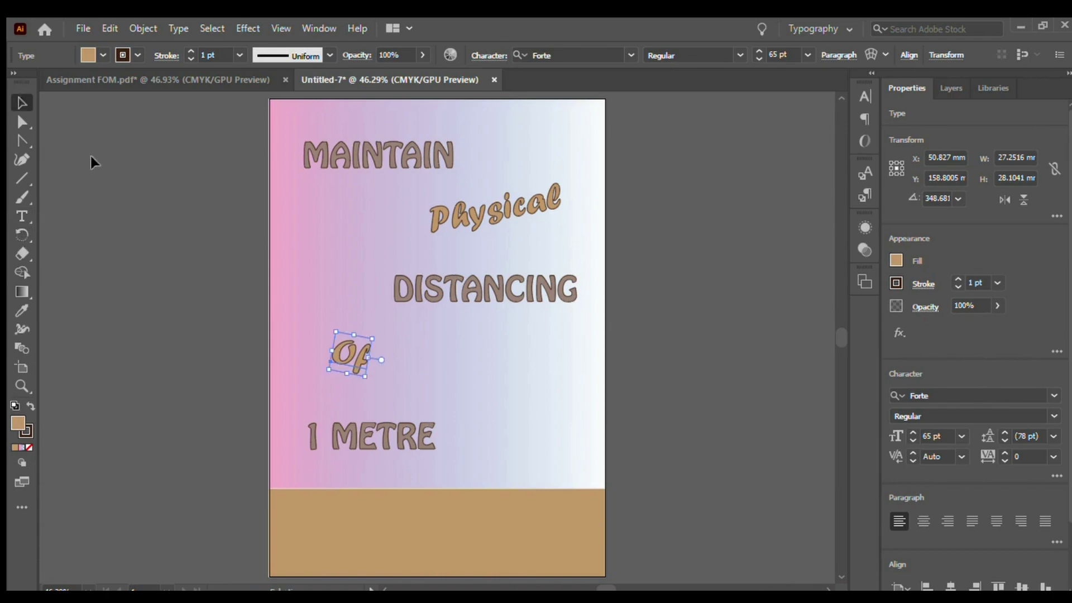
left_click(190, 272)
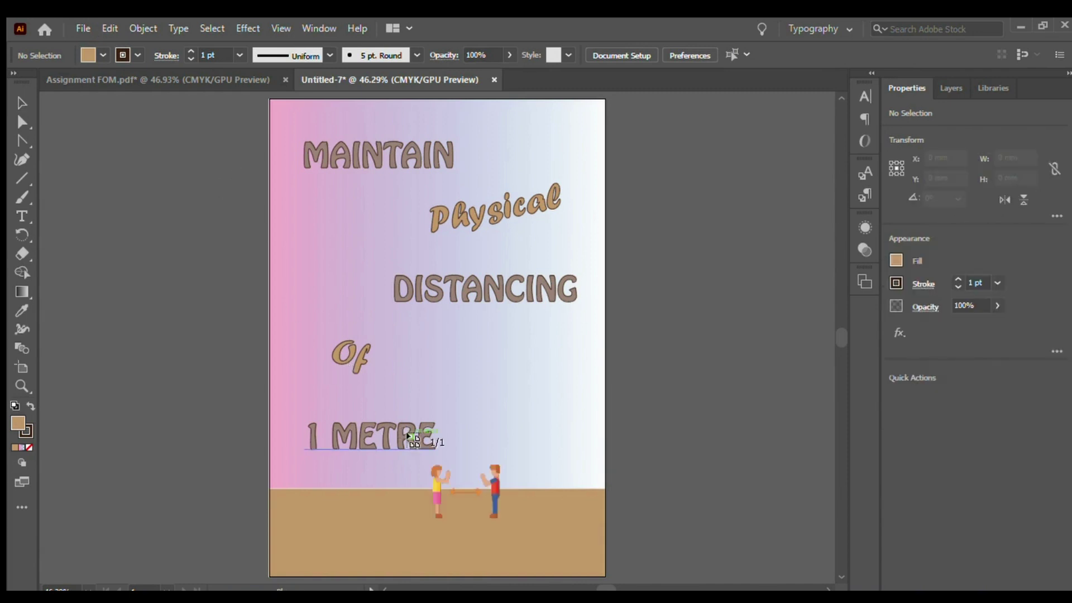
Place the linked image 1 Metre.png and scale it down to about 60 mm square below the MAINTAIN text.
left_click(304, 206)
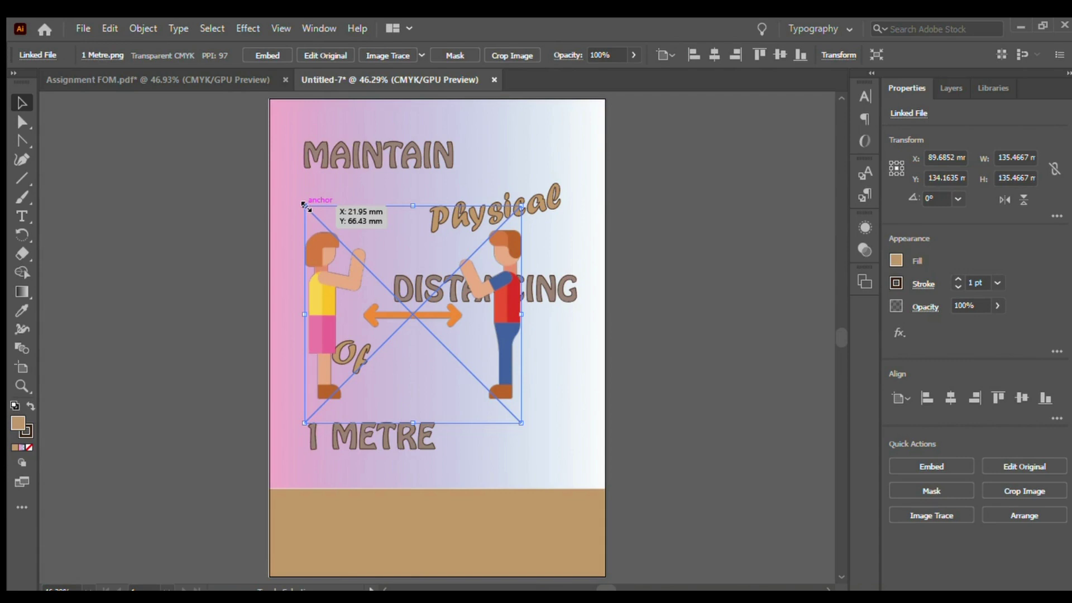
left_click_drag(304, 206, 329, 195)
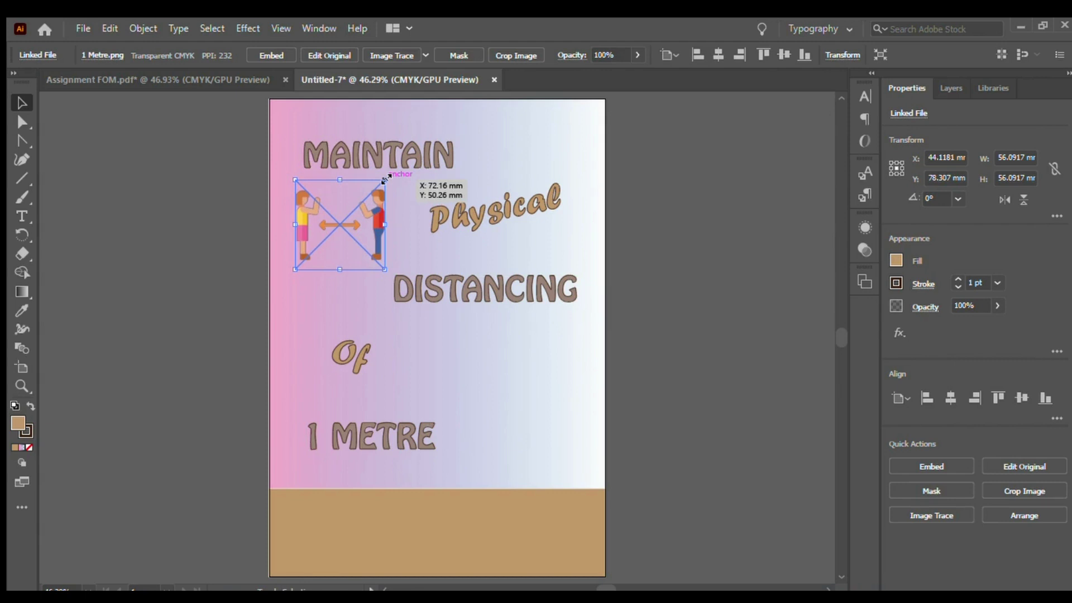
left_click_drag(386, 179, 342, 187)
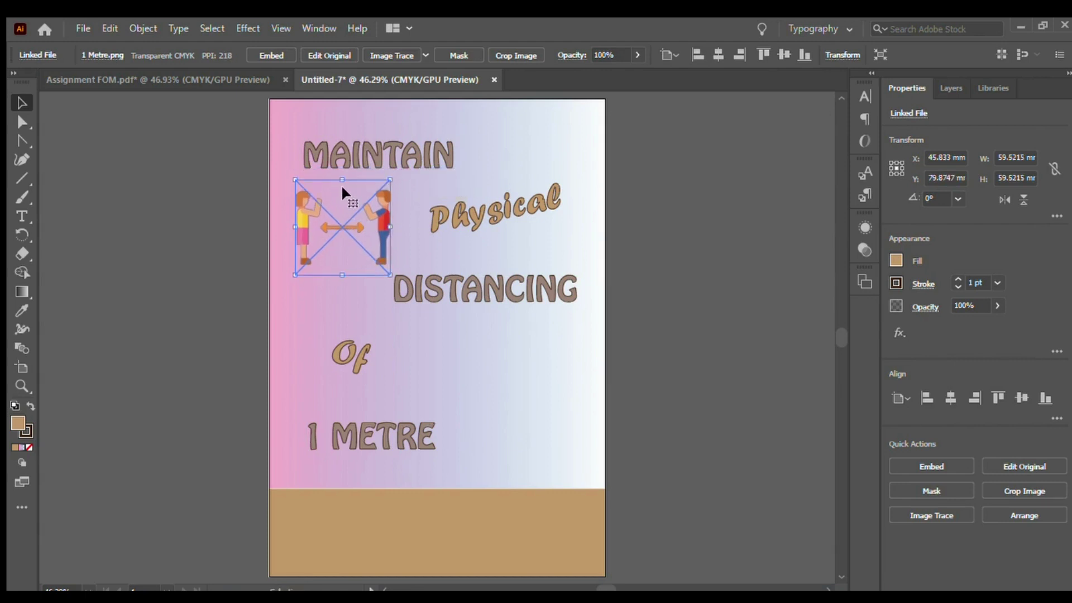
key("Right")
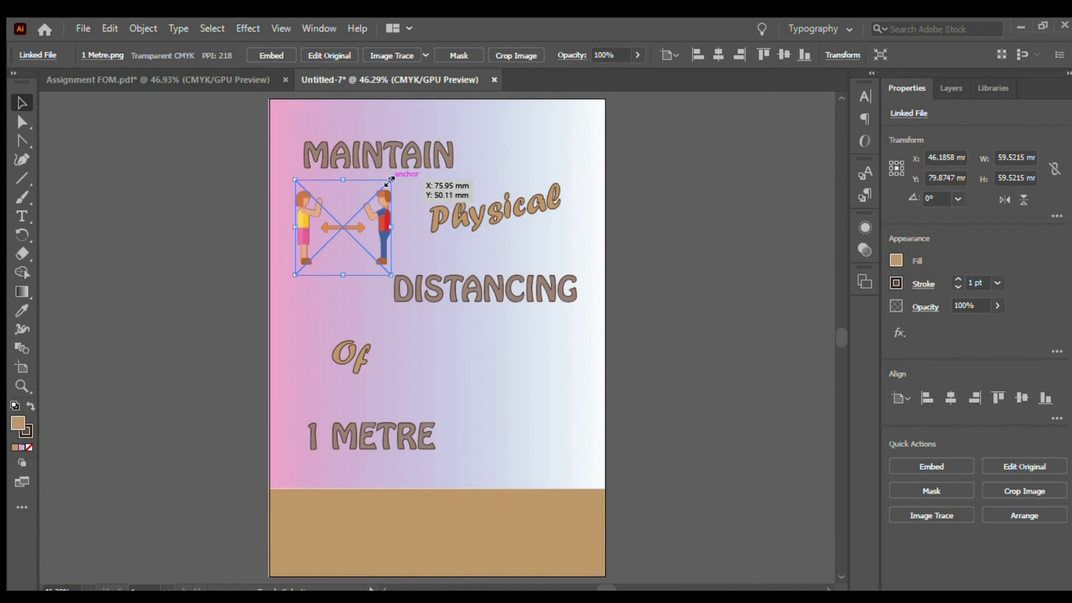
Enlarge the 1 Metre.png image to about 65 mm square, nudge it about 1.8 mm to the left and deselect it.
left_click_drag(391, 180, 401, 170)
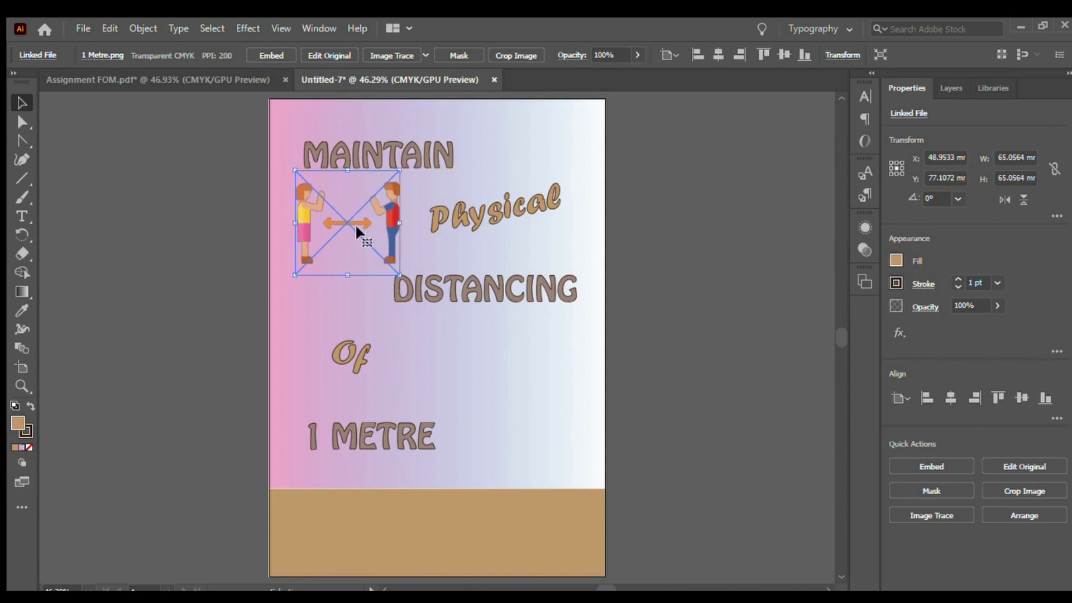
key("Left")
key("Left")
key("Left")
key("Left")
key("Left")
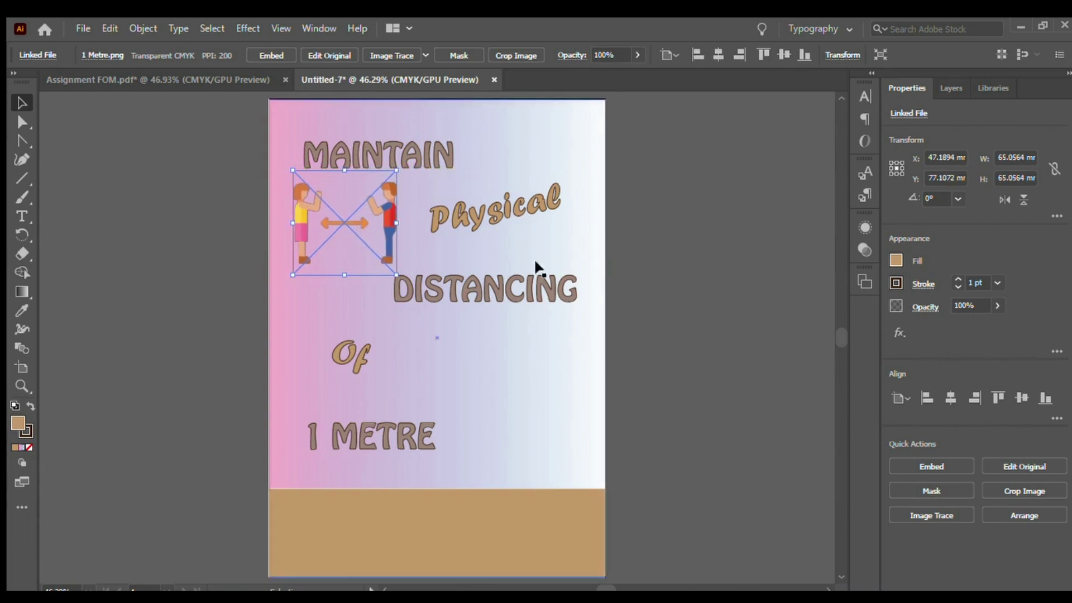
left_click(640, 286)
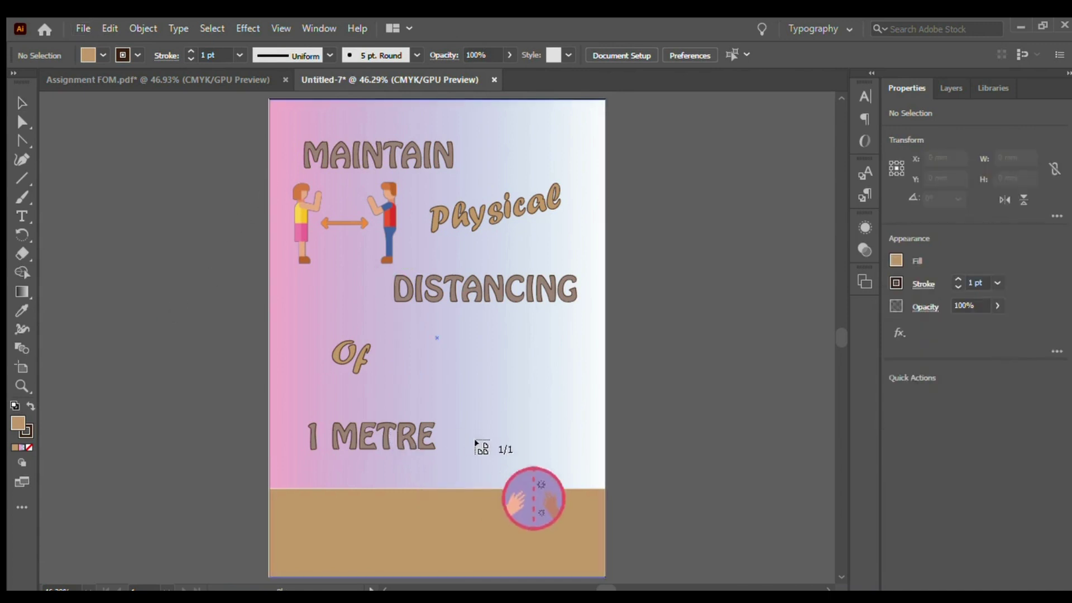
Place the linked image Germ.png and scale it down to about 65 mm square, to the right of the Of and 1 METRE texts.
left_click(461, 355)
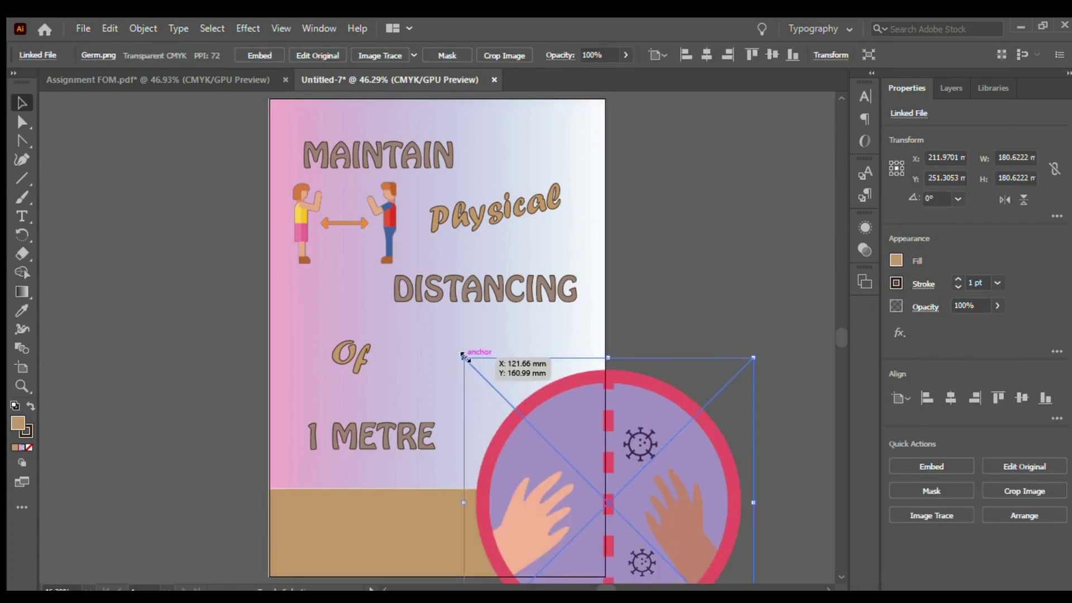
left_click_drag(462, 356, 488, 364)
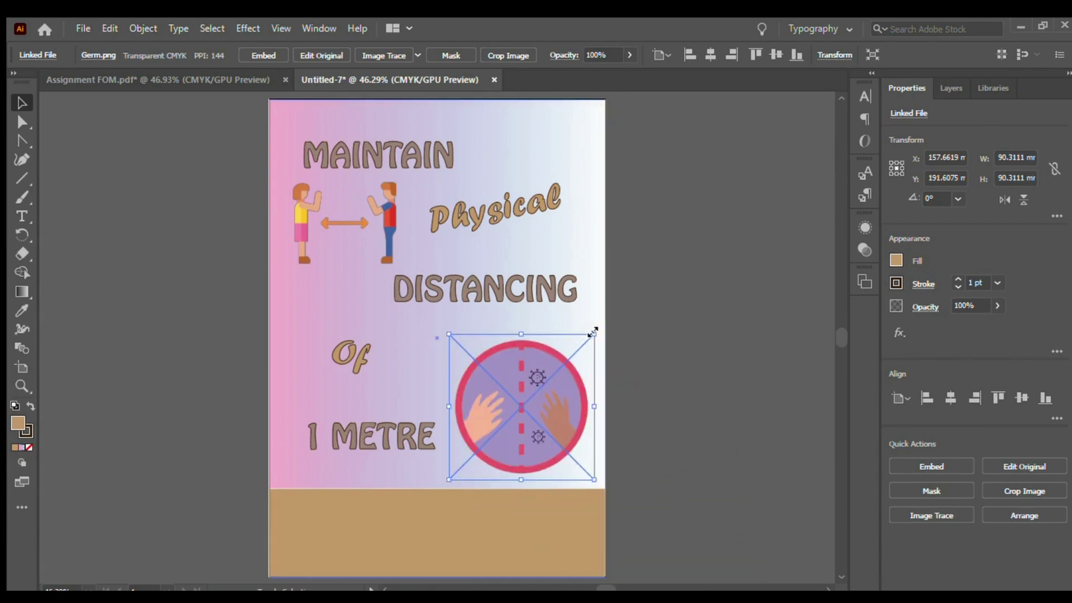
left_click_drag(594, 331, 522, 344)
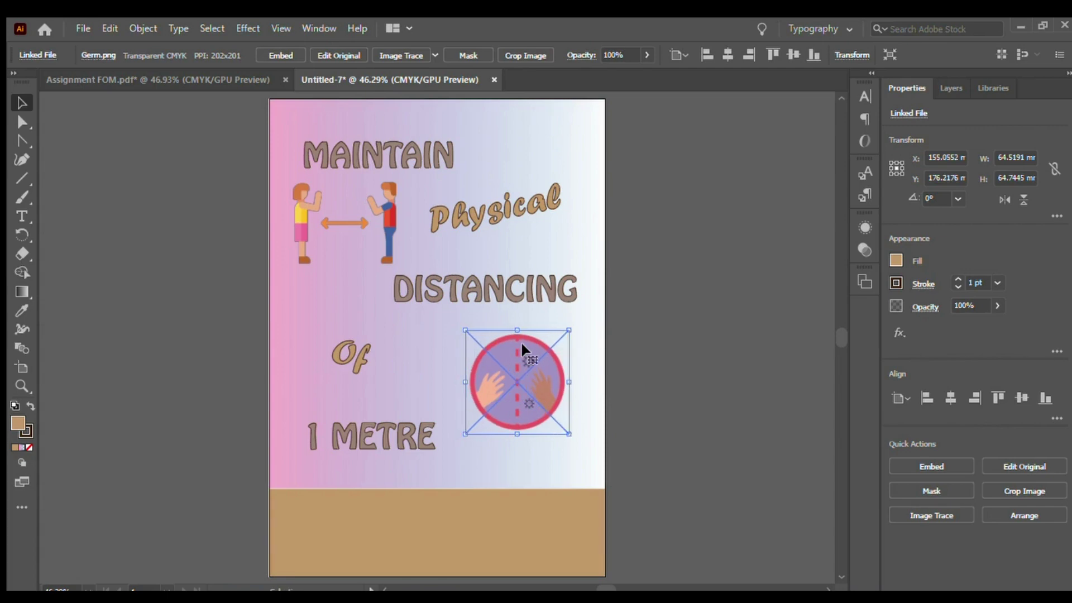
left_click(655, 316)
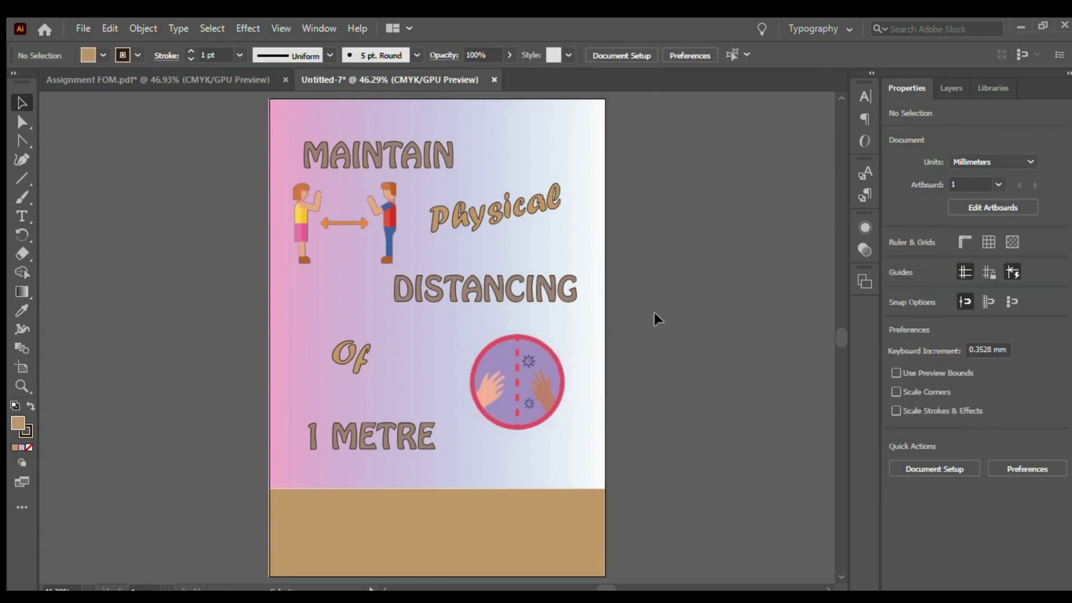
Nudge the MAINTAIN text about 1.4 mm up and about 1.8 mm to the left.
left_click(384, 152)
key("Up")
key("Up")
key("Up")
key("Up")
key("Up")
key("Up")
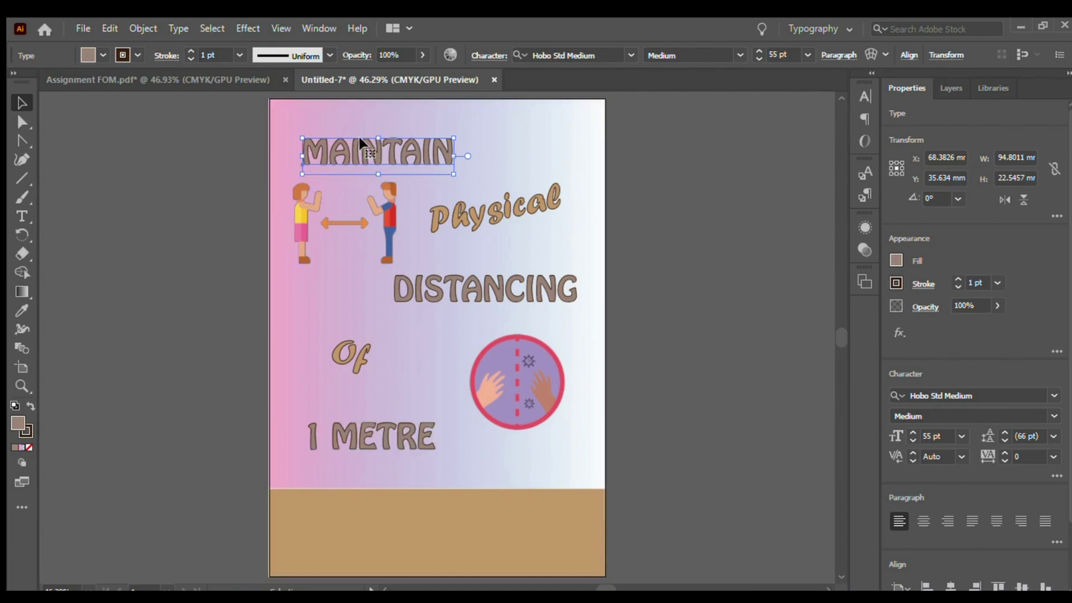
key("Left")
key("Left")
key("Left")
key("Left")
key("Left")
key("Down")
key("Down")
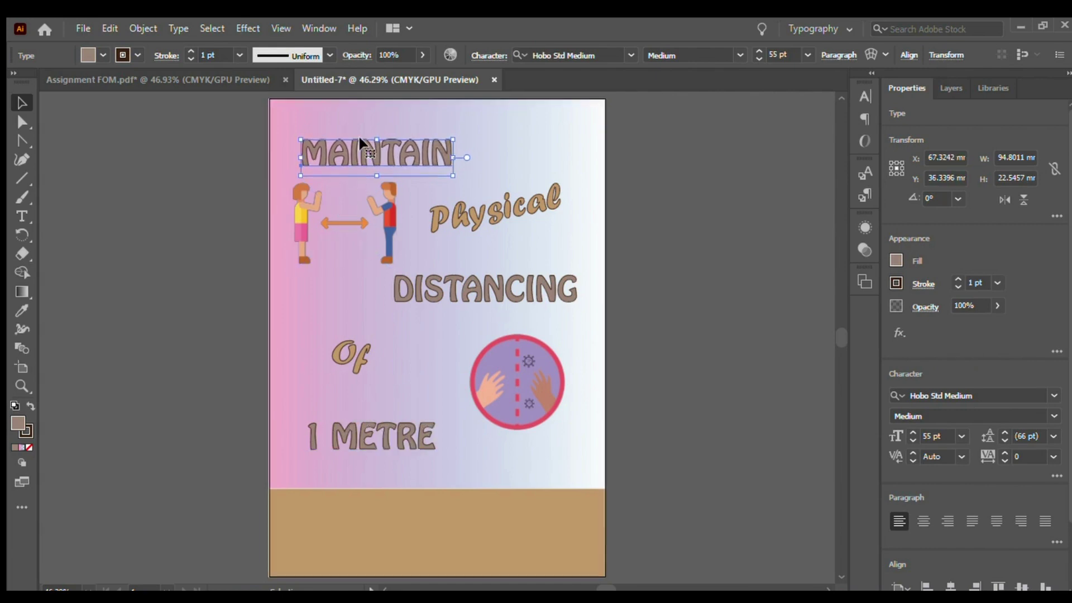
Shift the 1 METRE text slightly left and down, and the DISTANCING and Of texts slightly down.
left_click_drag(370, 431, 364, 435)
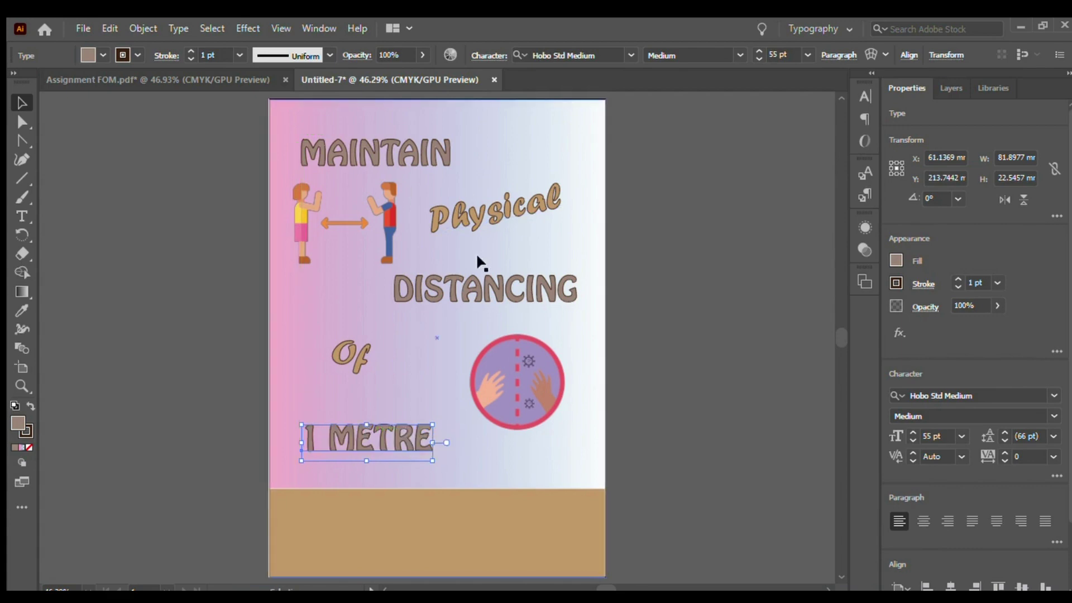
left_click_drag(474, 286, 474, 285)
left_click_drag(362, 353, 366, 357)
left_click(734, 300)
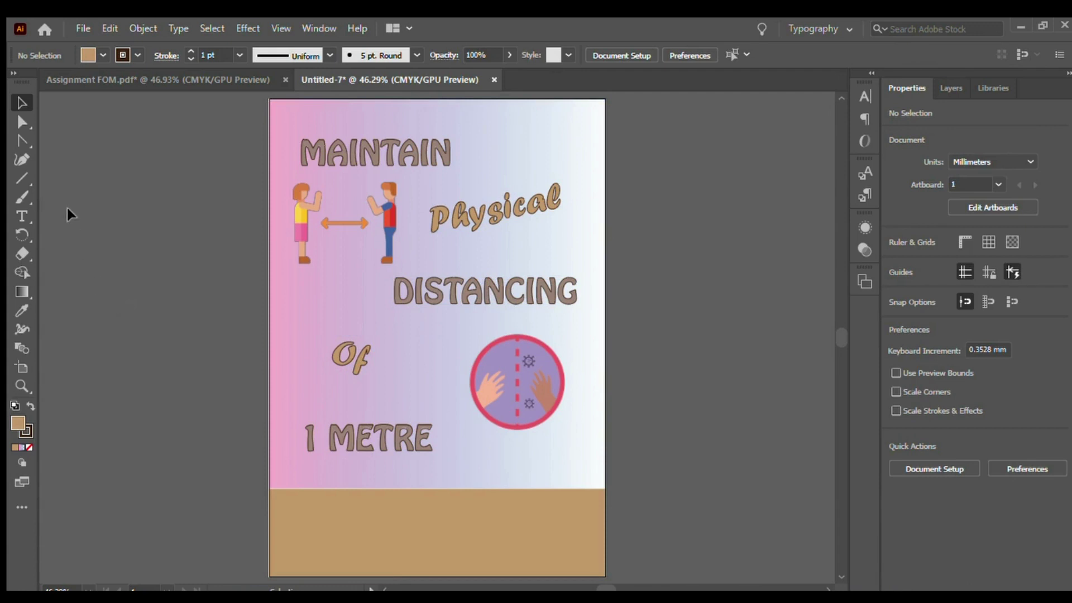
Add a two-line text on the brown band at the poster's bottom reading #StaySave and #StopTheSpread.
left_click(26, 213)
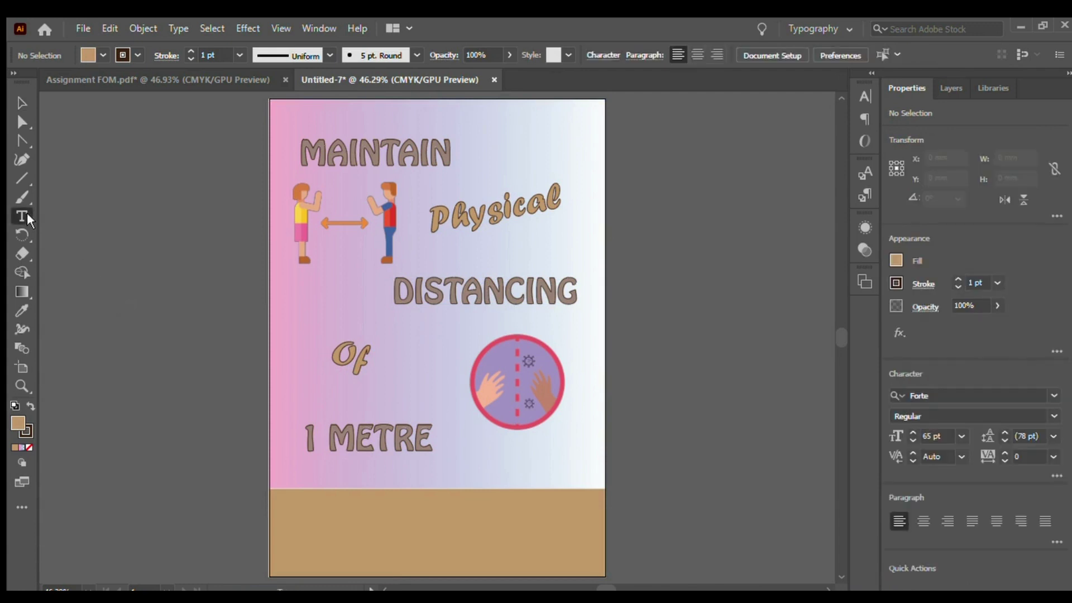
left_click(305, 514)
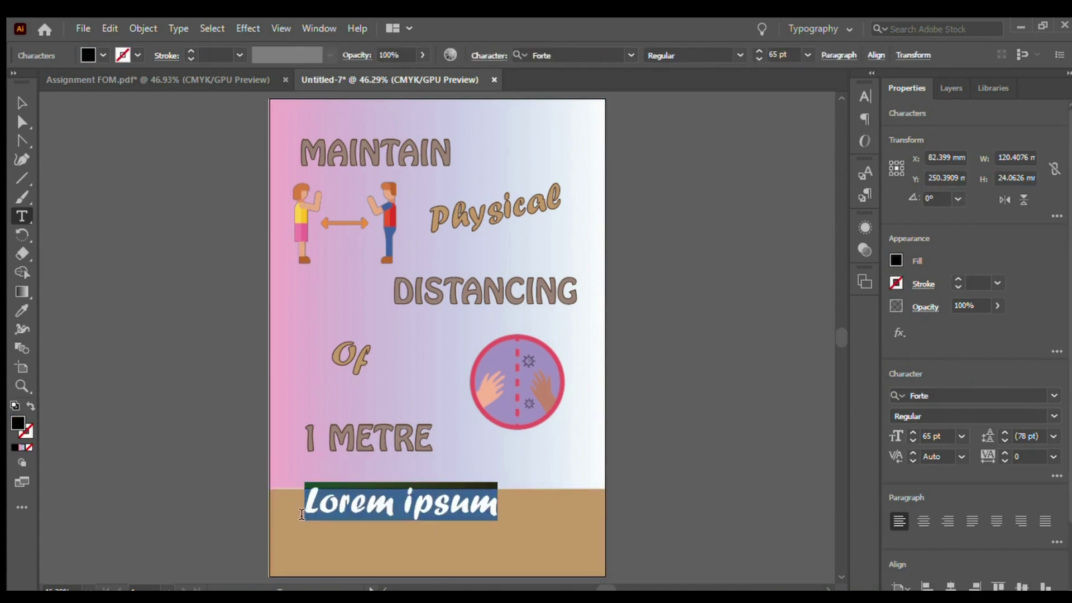
type("#")
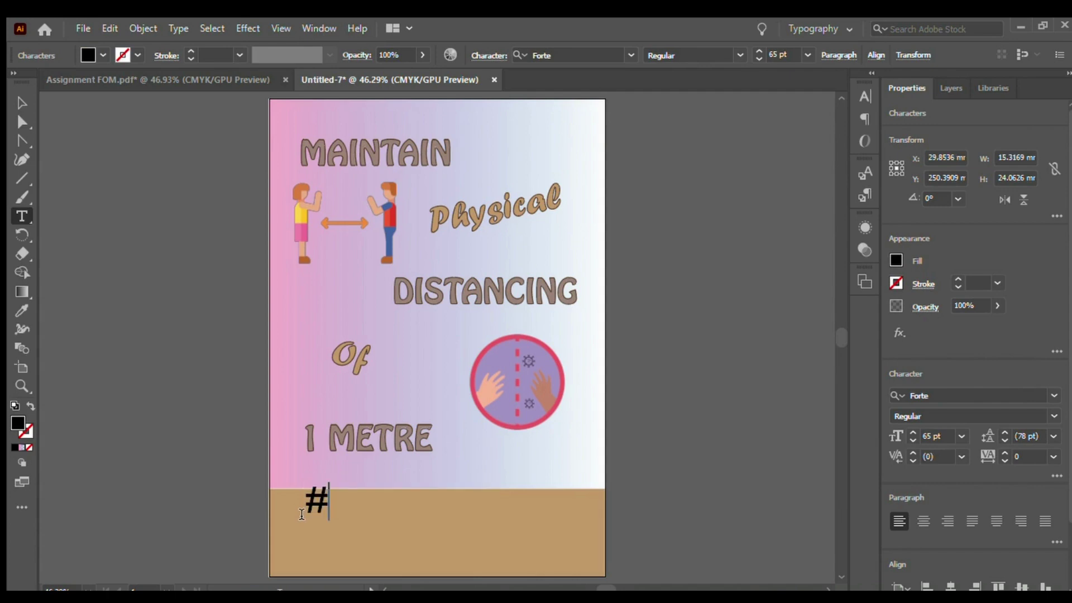
type("StaySave")
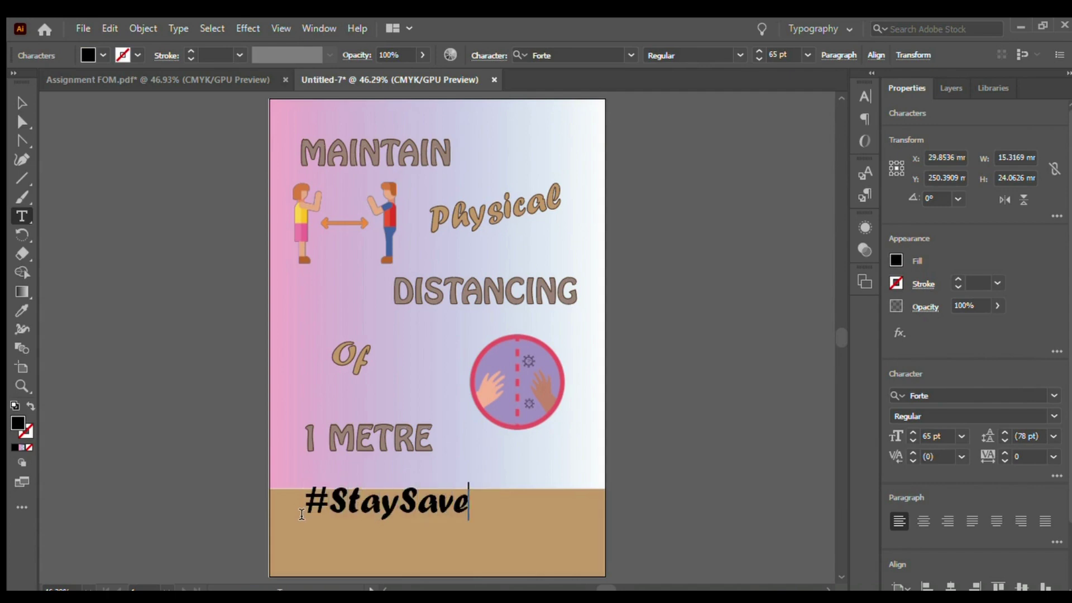
key("Return")
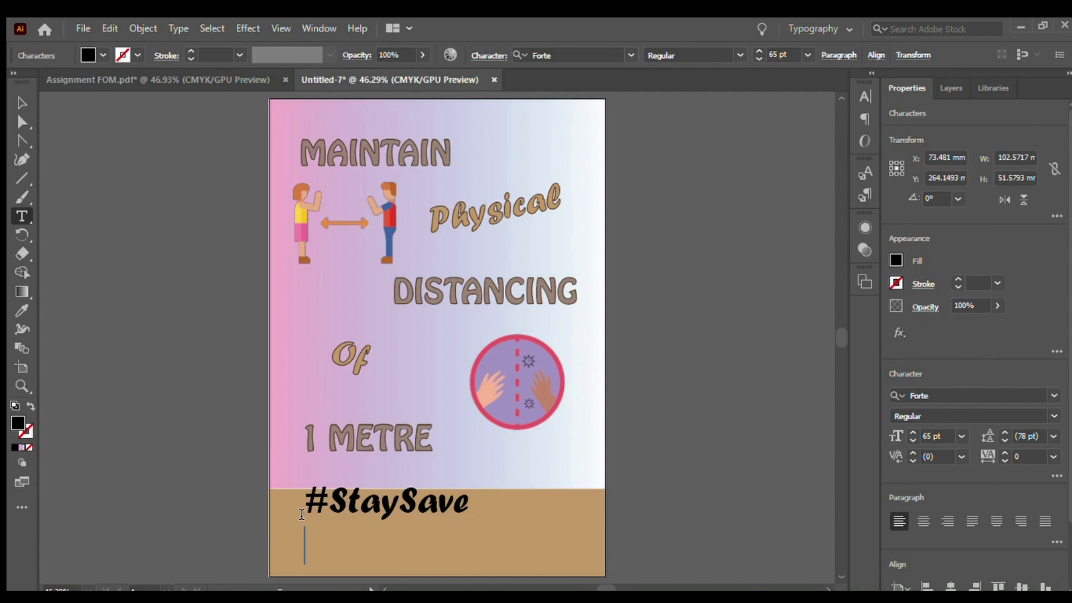
type("#Sto")
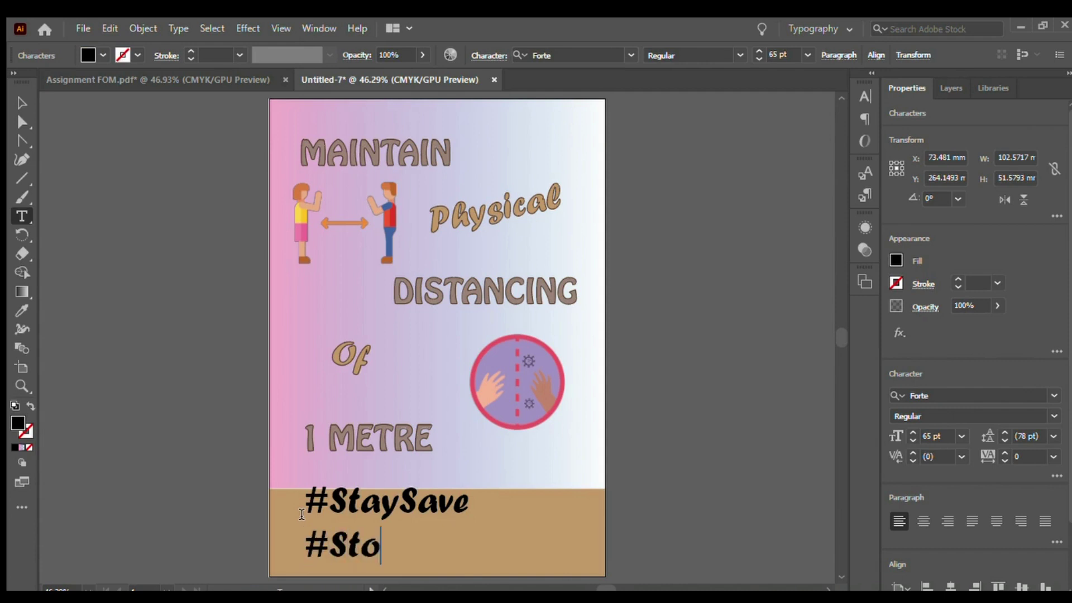
type("pThe")
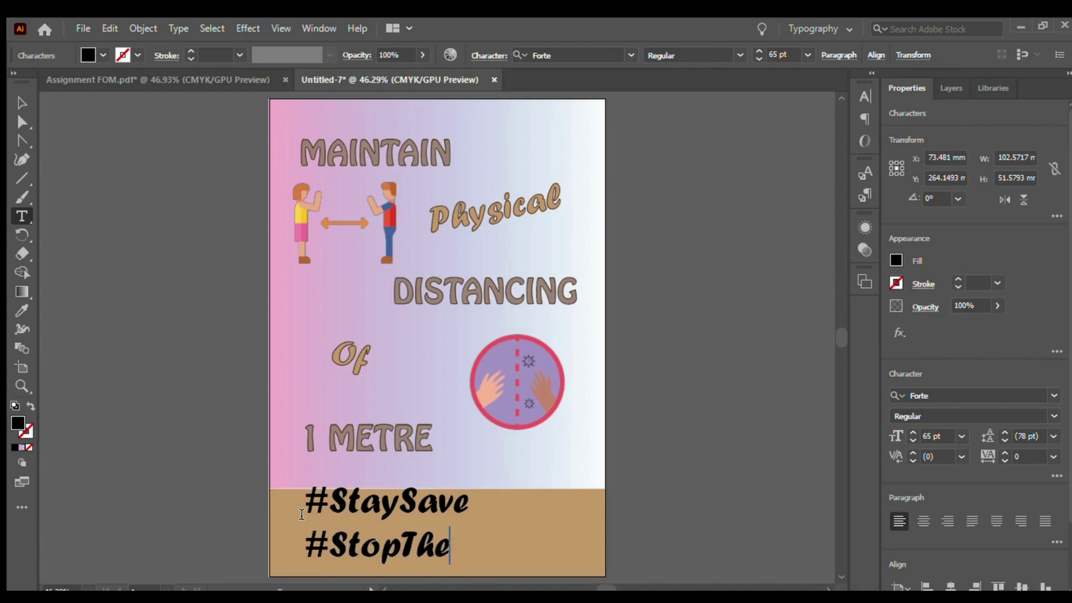
type("Spread")
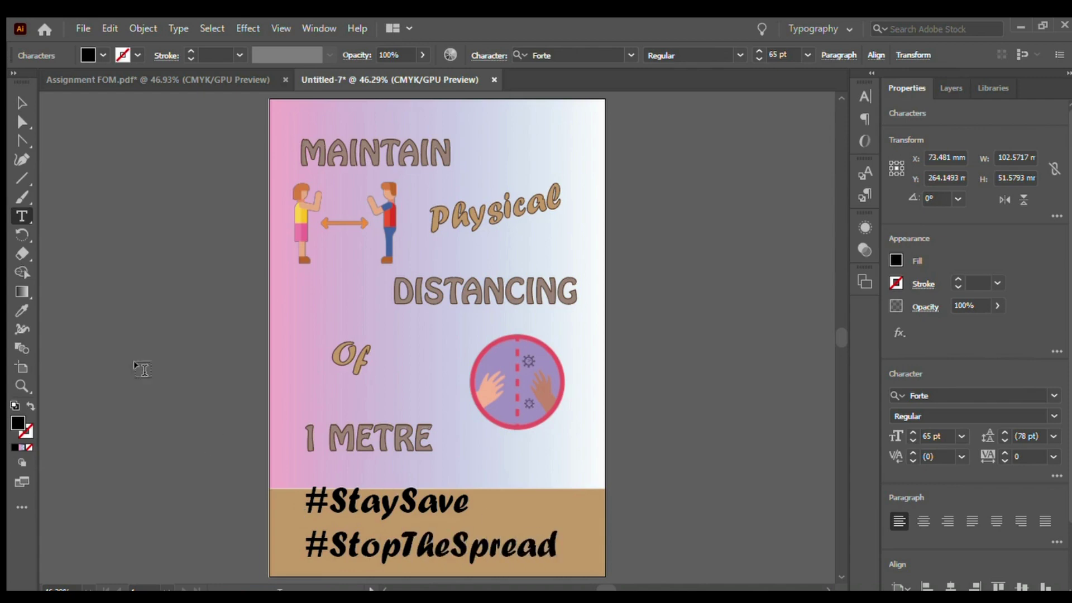
left_click(24, 107)
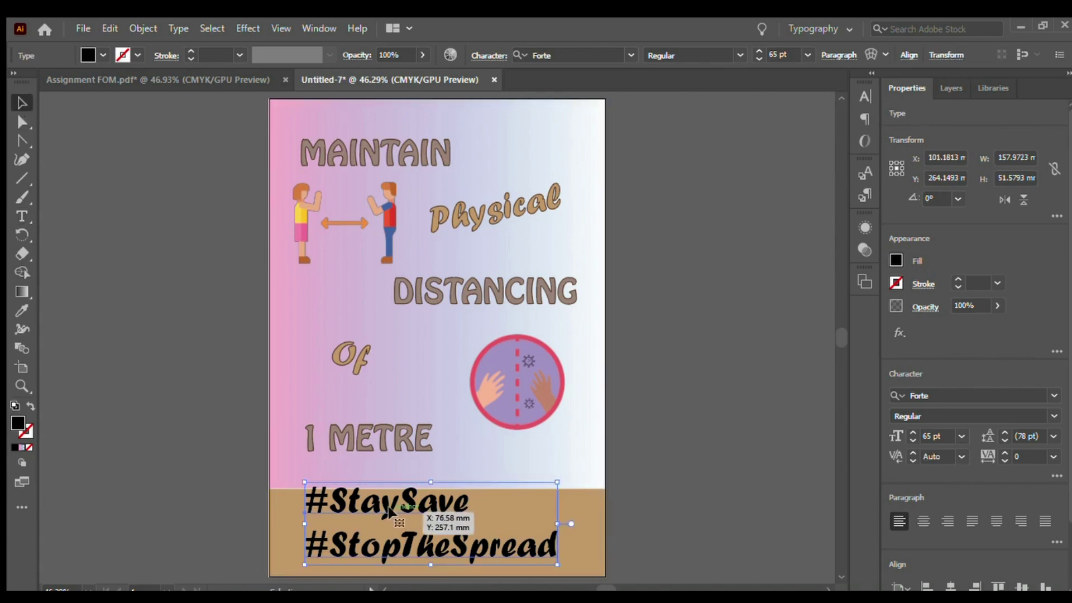
Change the two-line hashtag text to the Bahnschrift font at 37 pt.
double_click(519, 546)
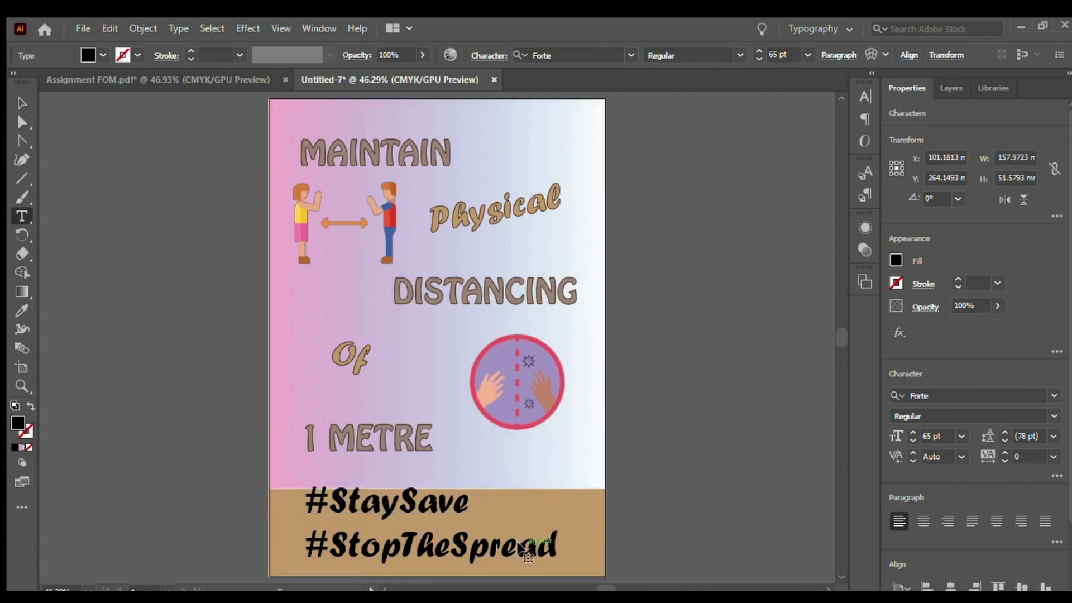
triple_click(519, 546)
left_click(536, 546)
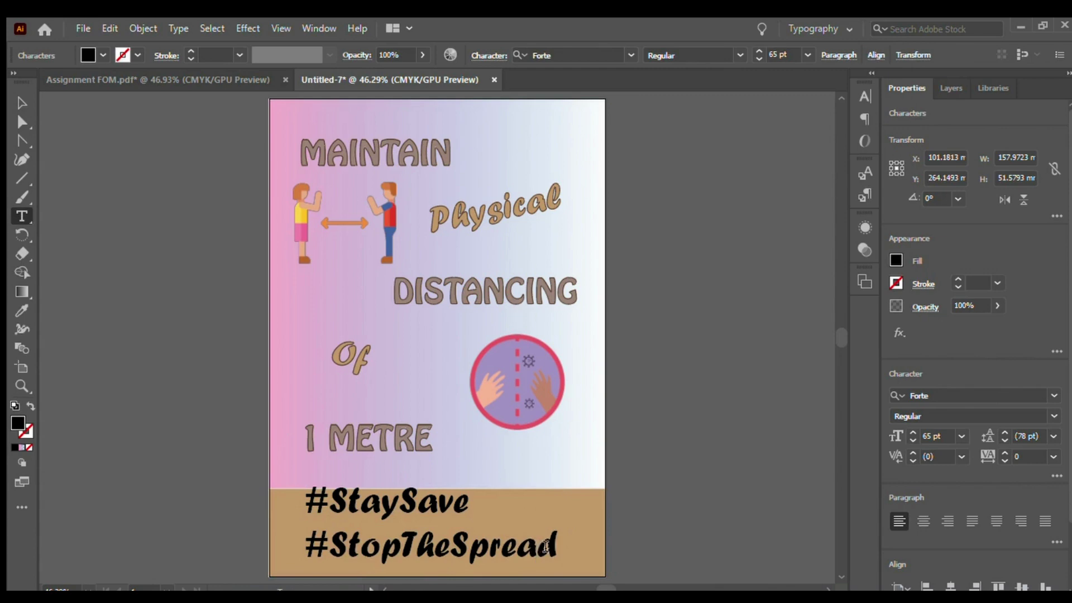
left_click_drag(555, 546, 309, 521)
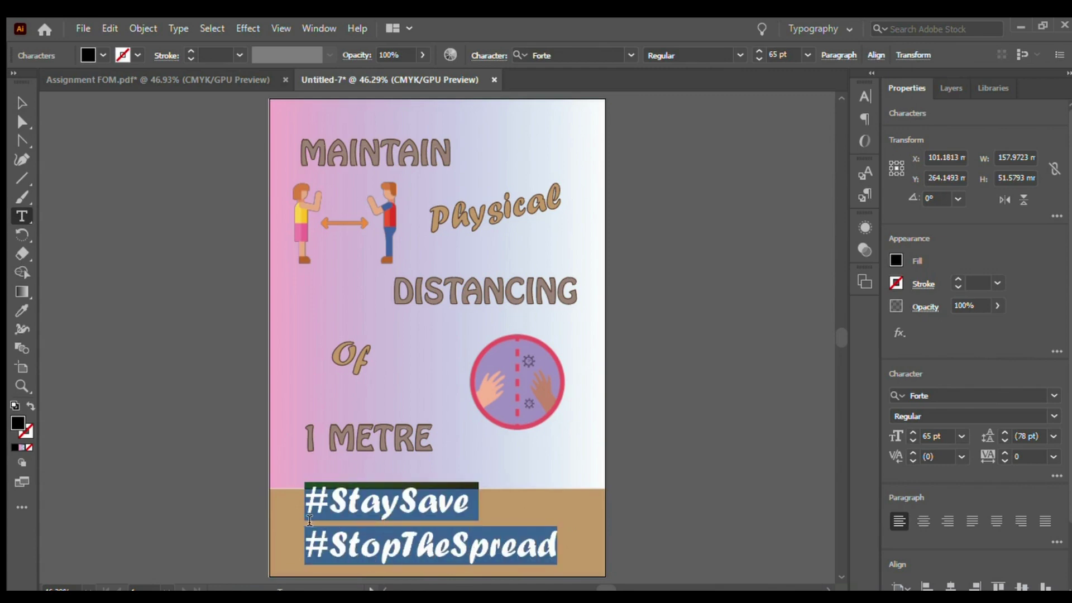
left_click(634, 52)
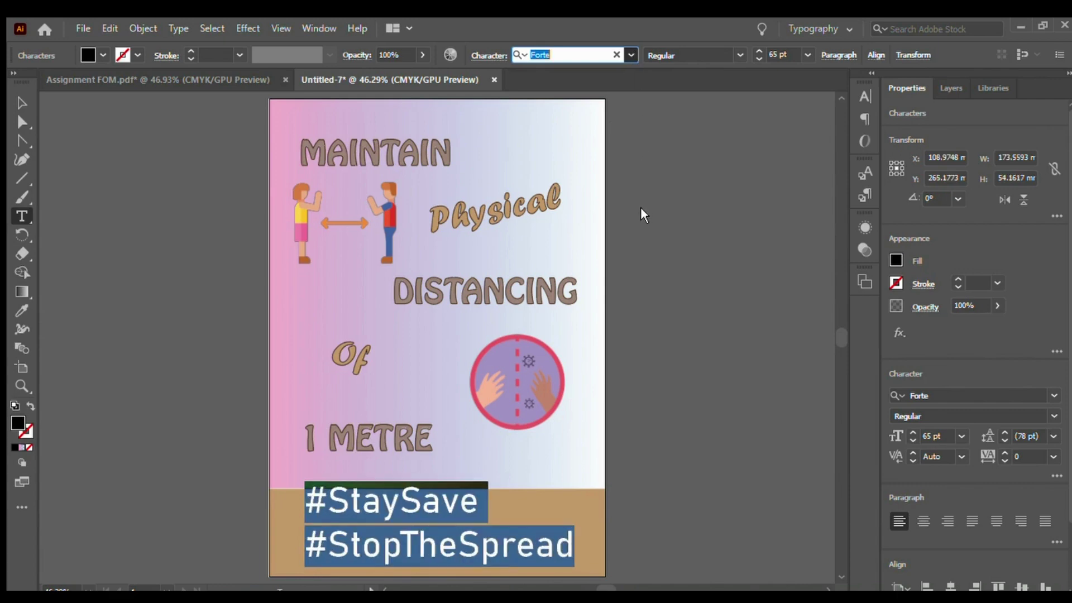
key("Return")
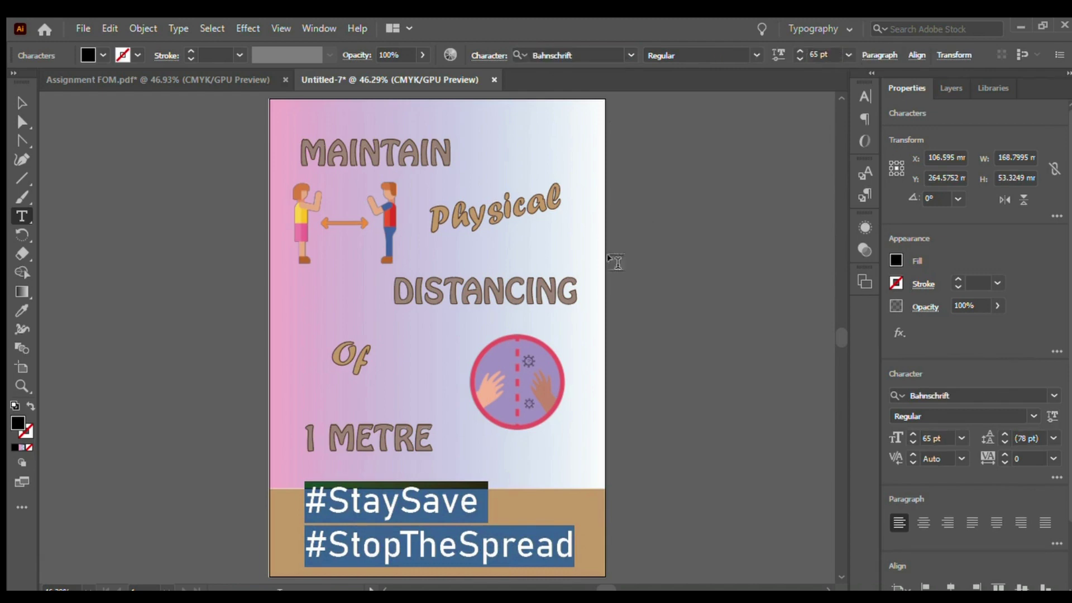
double_click(818, 55)
type("37")
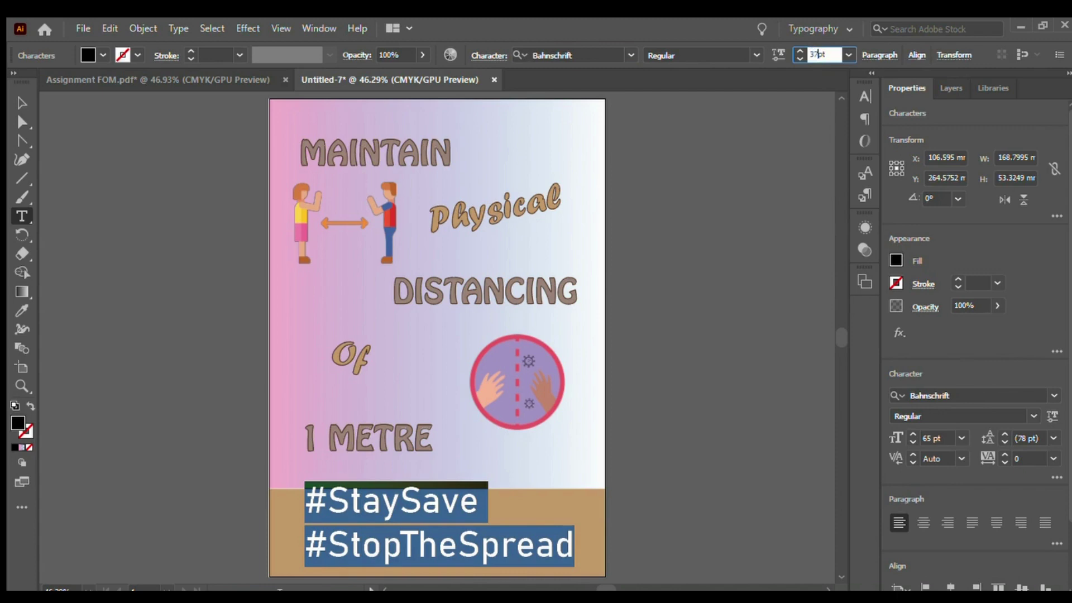
key("Return")
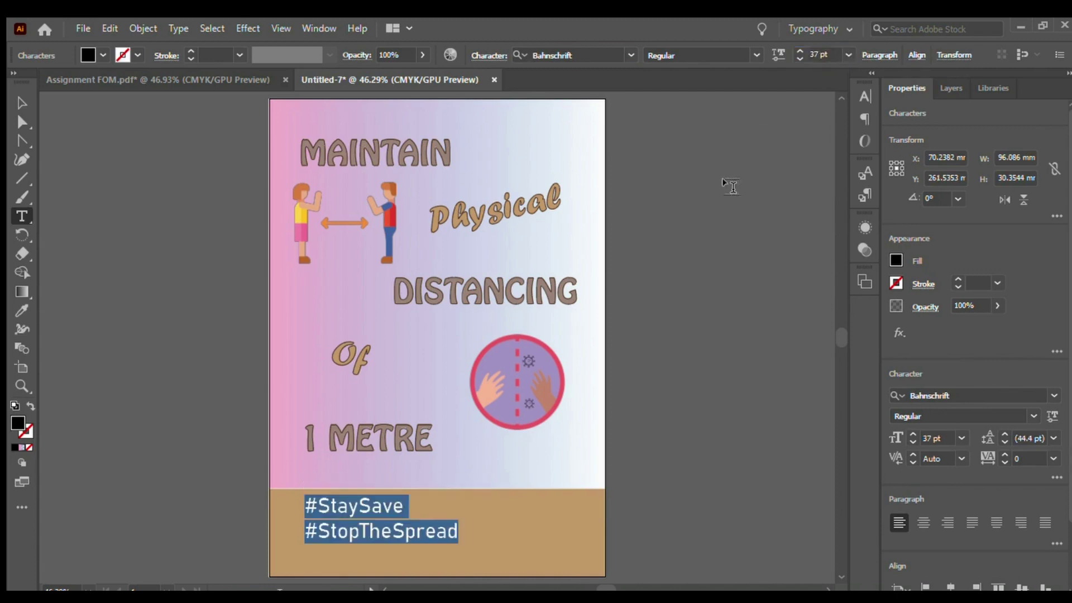
left_click(21, 102)
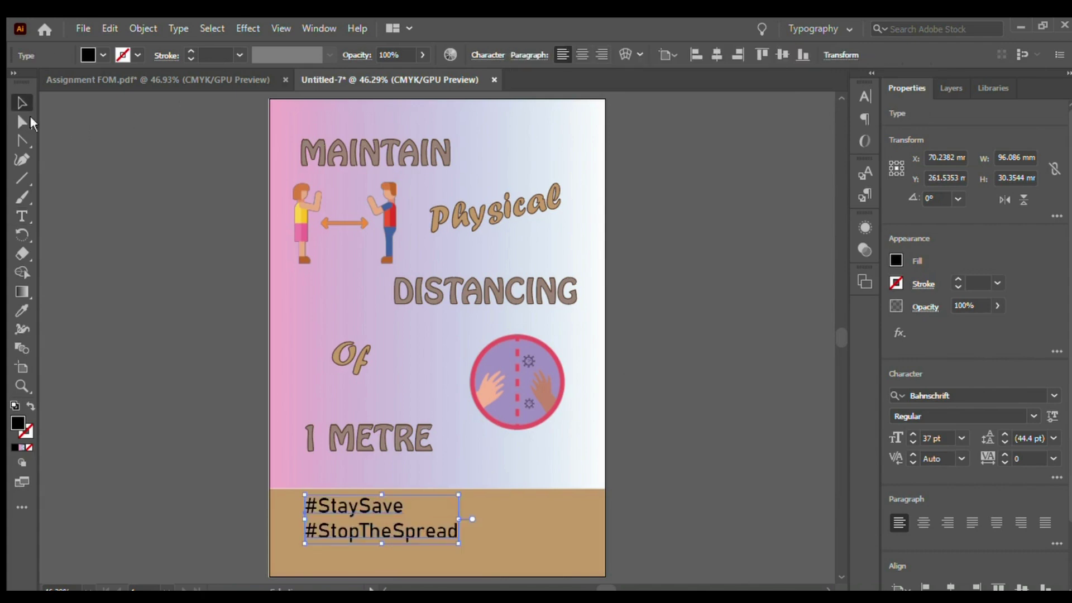
left_click_drag(406, 501, 402, 514)
left_click(401, 514)
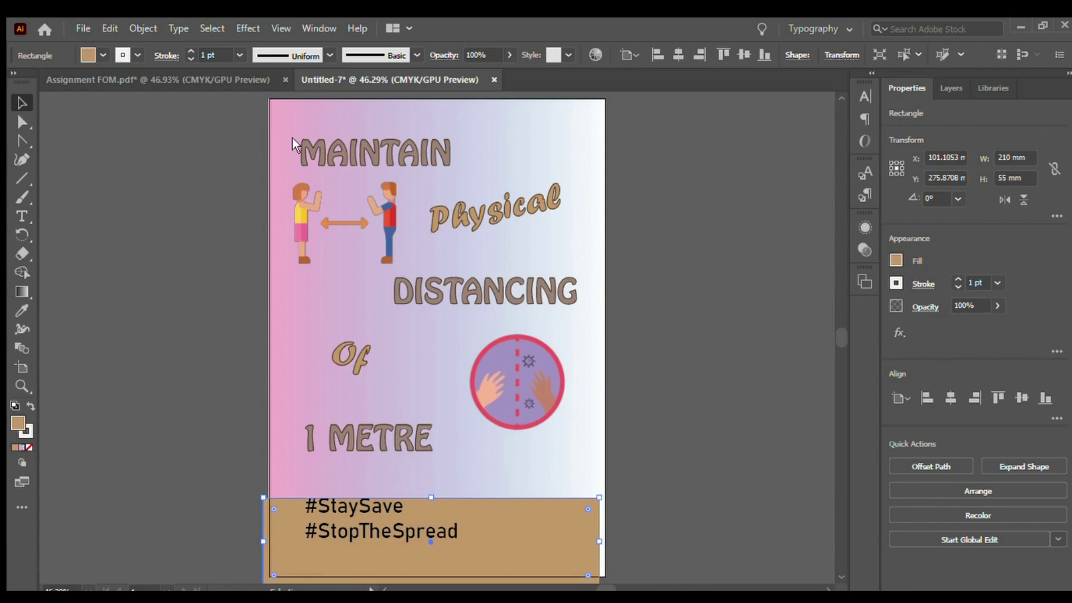
key("ctrl+z")
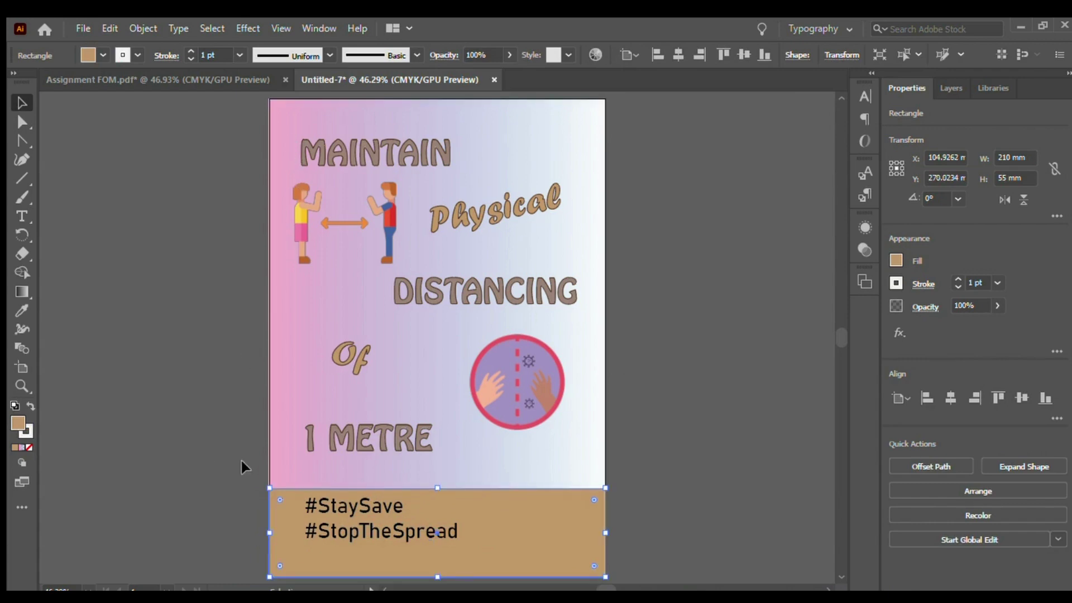
Nudge the two-line hashtag text about 9 mm down on the brown band, keeping its horizontal position.
left_click(368, 519)
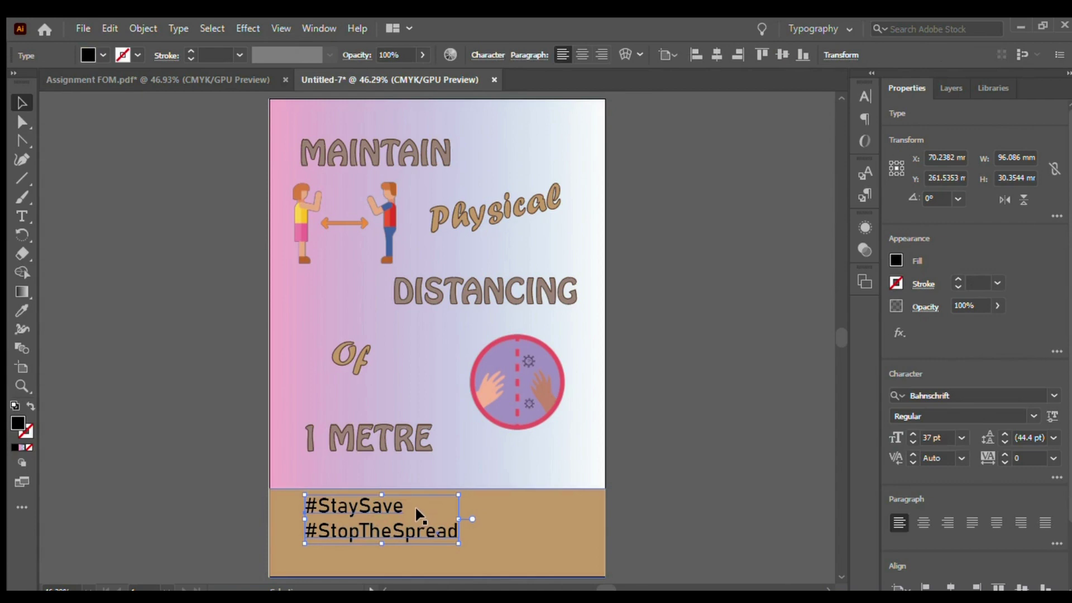
key("Down")
key("Down")
key("Down")
key("Down")
key("Down")
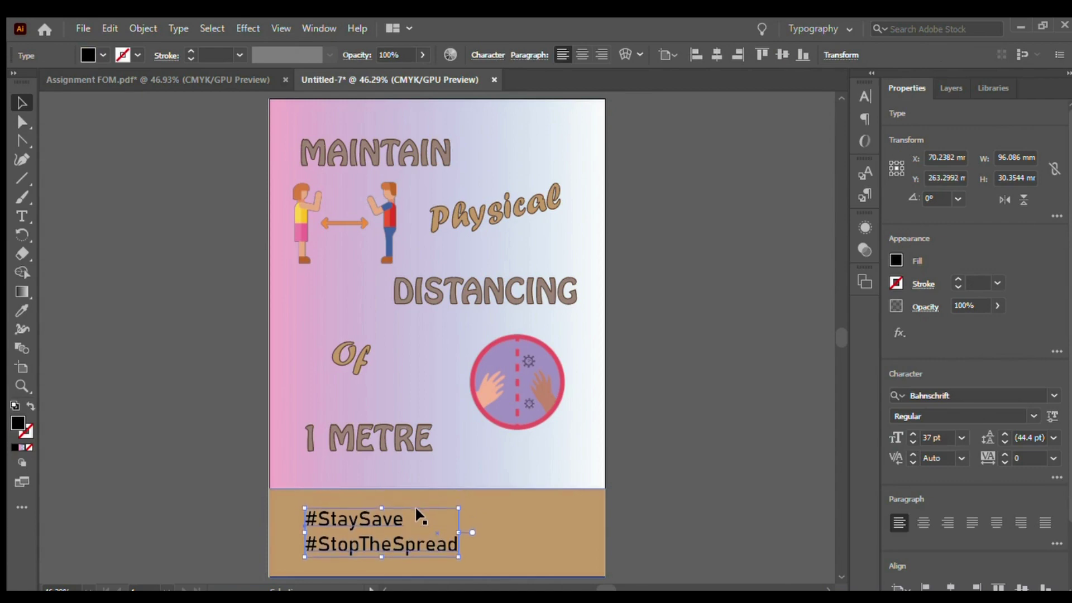
key("Down")
key("Down")
key("Down")
key("Left")
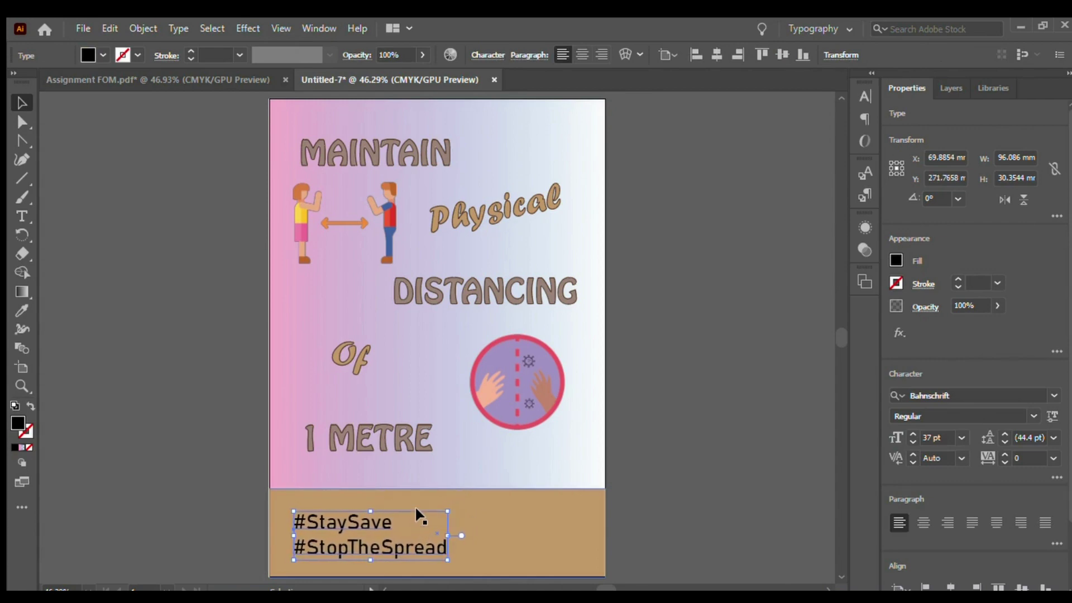
key("Left")
key("Left")
key("Left")
key("Left")
key("Left")
key("Left")
key("Left")
key("Left")
key("Left")
key("Left")
key("Up")
key("Up")
key("Up")
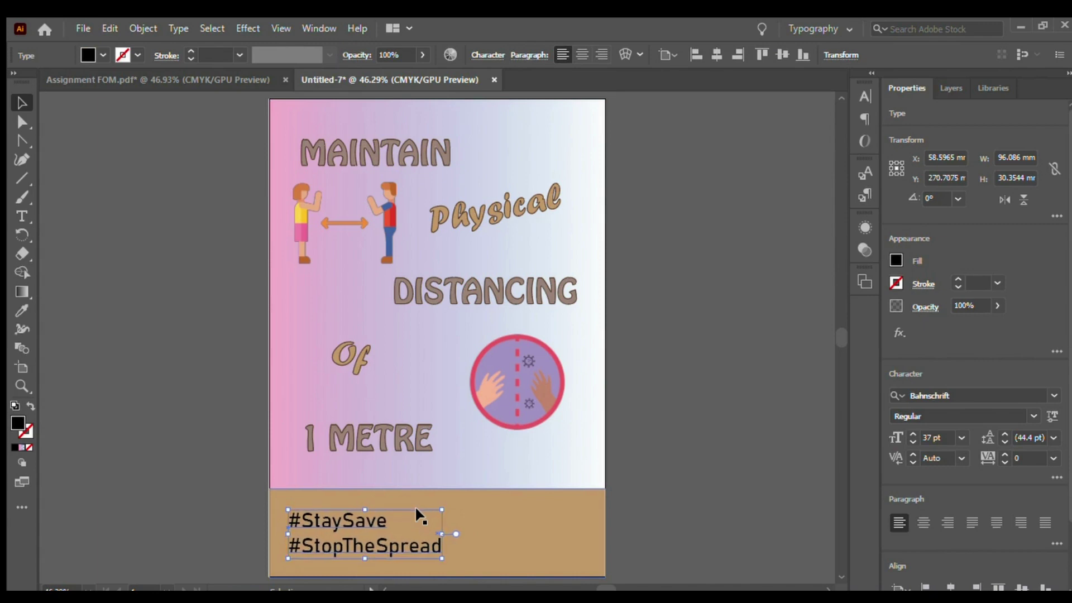
key("Right")
key("Right")
key("Right")
key("Right")
key("Right")
key("Right")
key("Right")
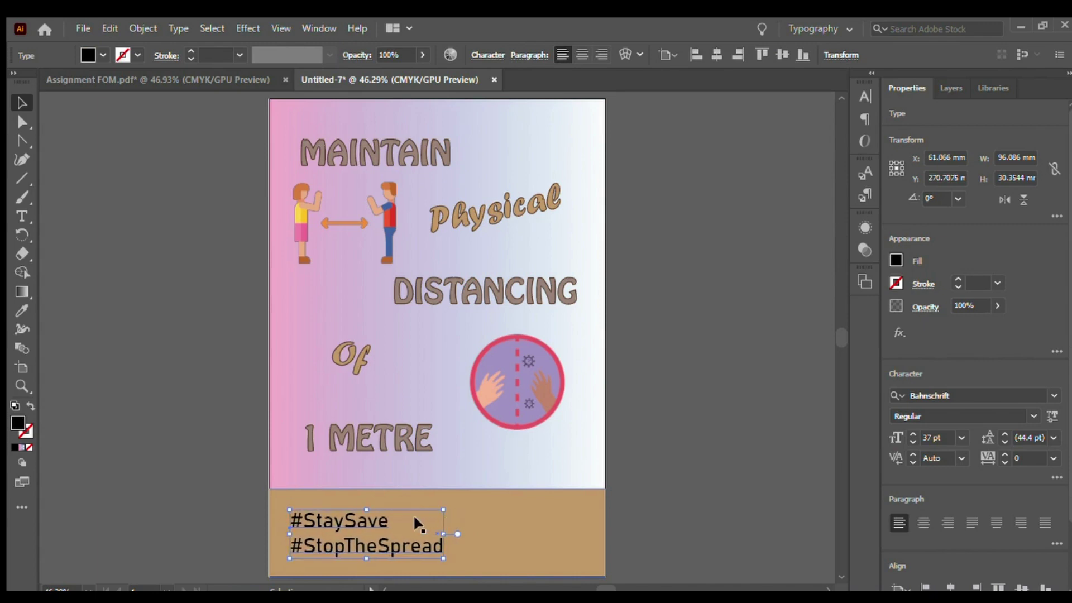
key("Right")
key("Right")
key("Right")
key("Right")
key("Right")
key("Right")
key("Right")
key("Right")
key("Right")
key("Right")
key("Right")
key("Right")
key("Right")
key("Right")
key("Right")
key("Right")
key("Right")
key("Right")
key("Right")
key("Right")
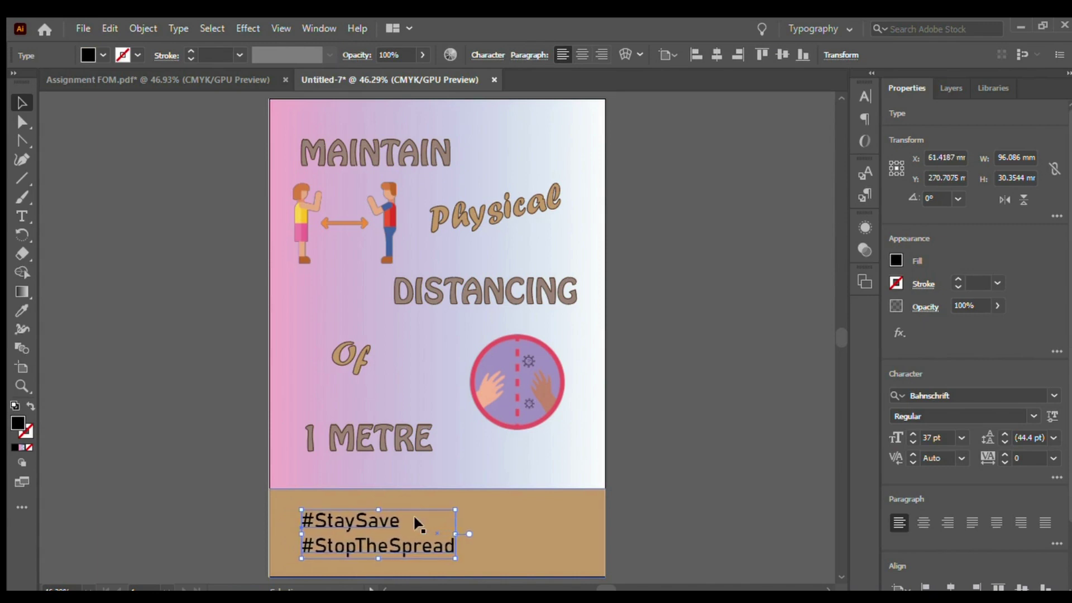
left_click(742, 413)
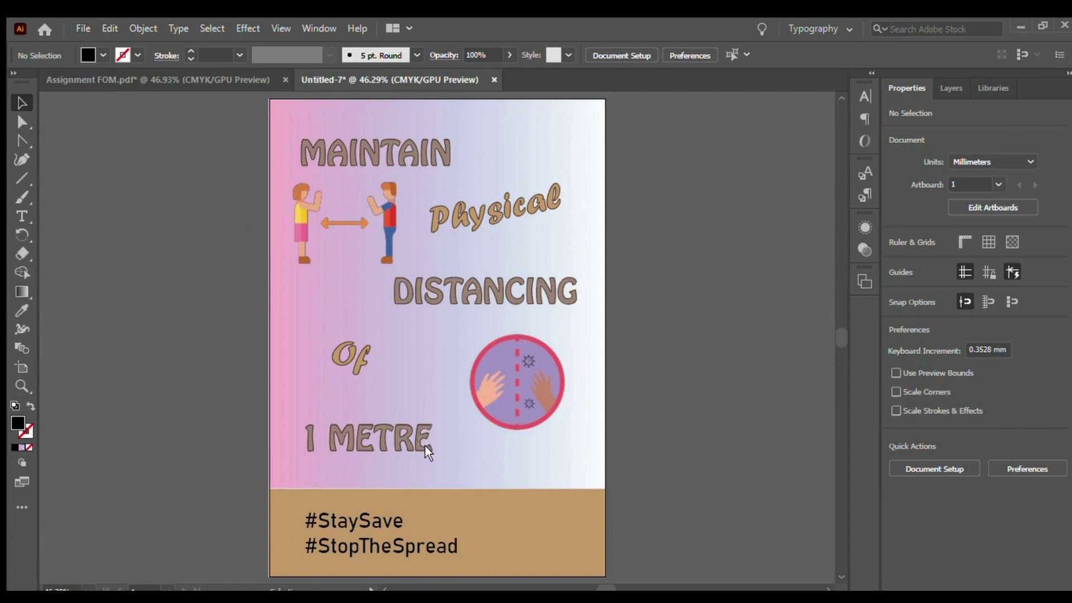
Place the linked image Stop Covid.png, scale it down to about 38 by 46 mm, and position it beside the hashtag text on the brown band.
left_click_drag(425, 446, 491, 479)
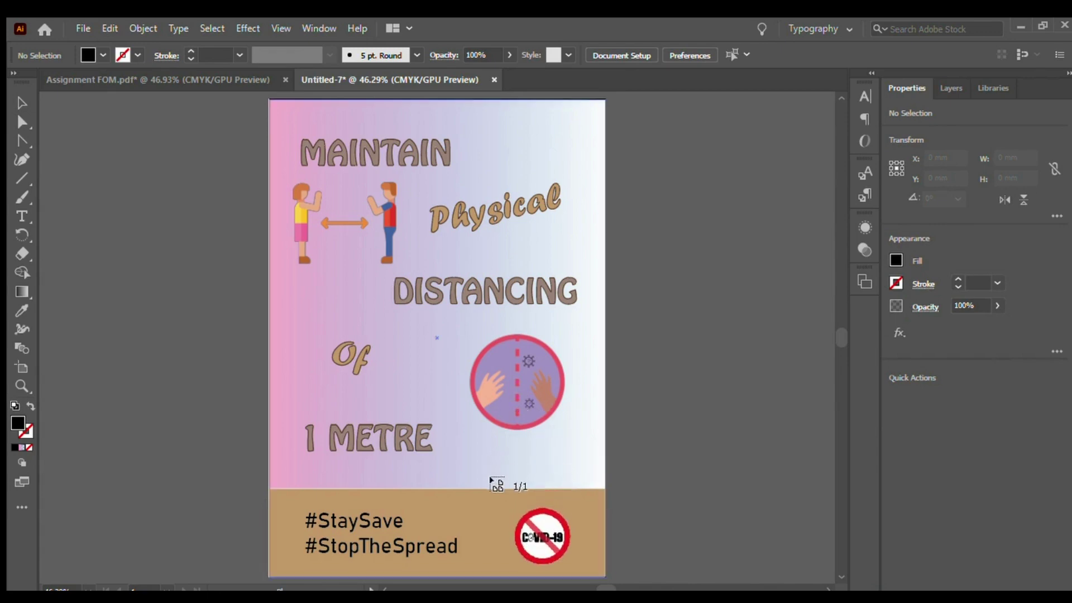
left_click(494, 491)
scroll(517, 440, "down", 1)
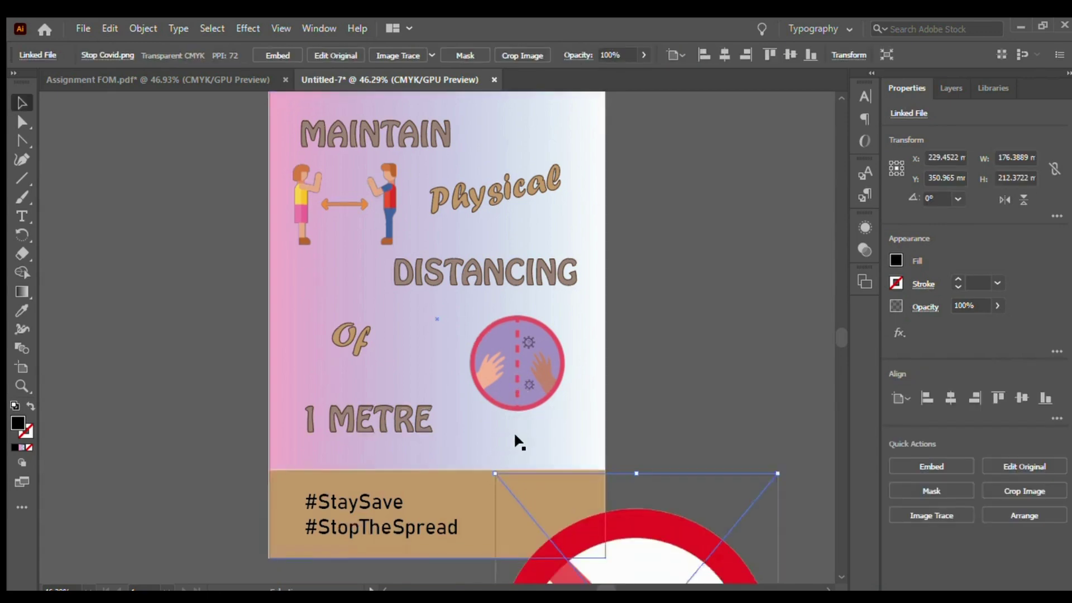
scroll(514, 431, "down", 1)
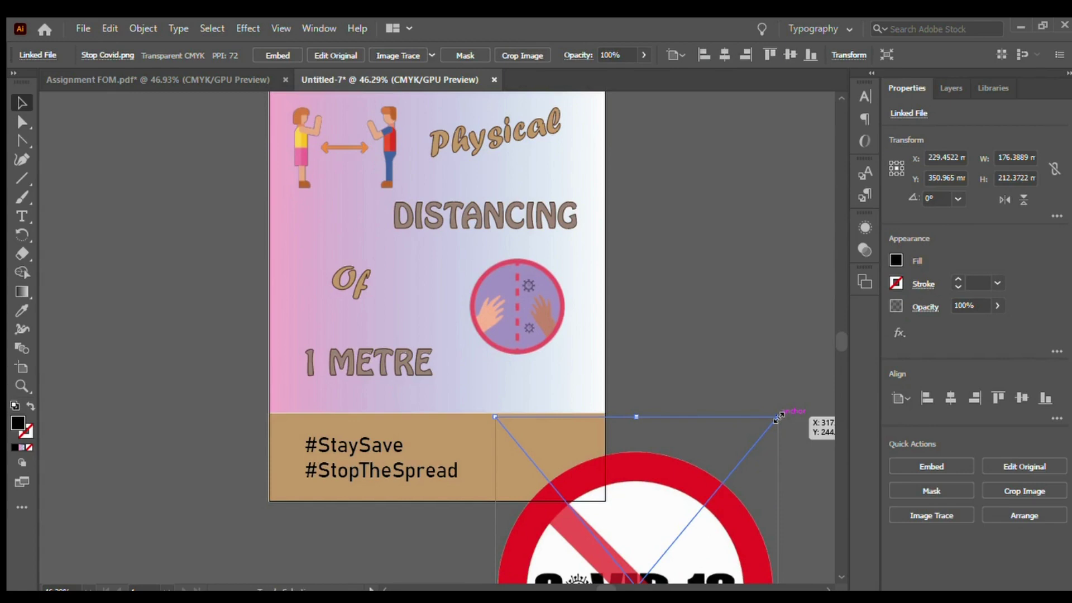
left_click_drag(779, 416, 530, 435)
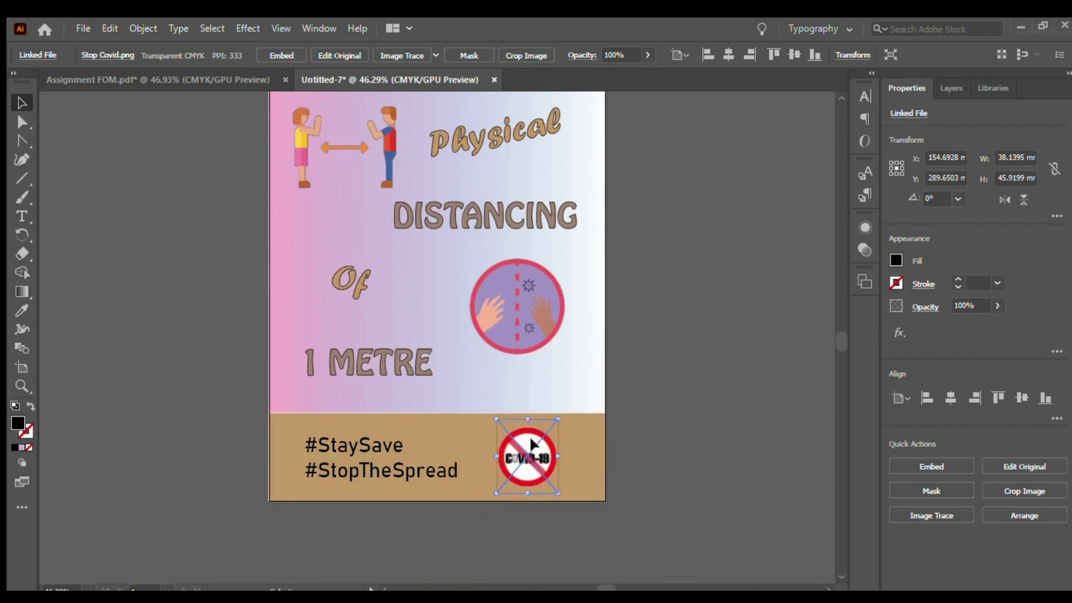
left_click(670, 435)
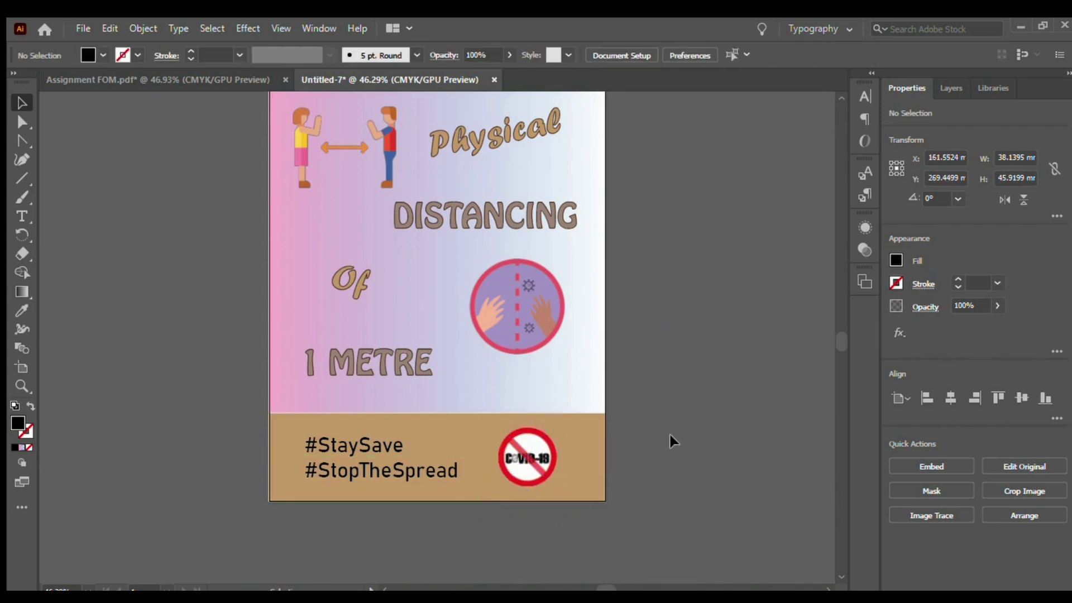
Nudge the Stop Covid.png image about 2 mm left and about 0.35 mm down.
left_click(544, 461)
key("Left")
key("Left")
key("Left")
key("Left")
key("Left")
key("Left")
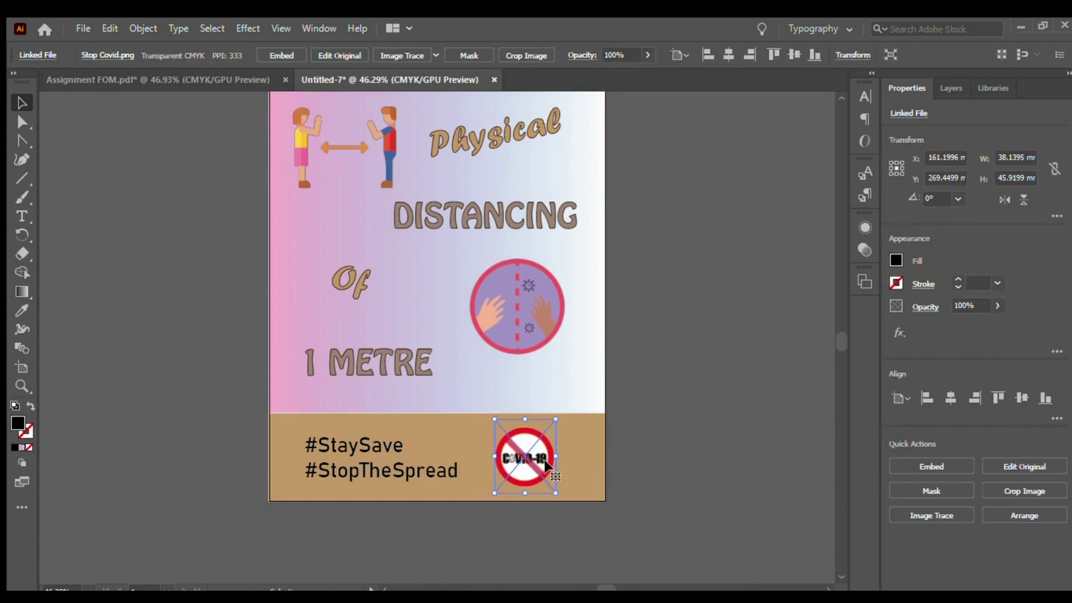
key("Down")
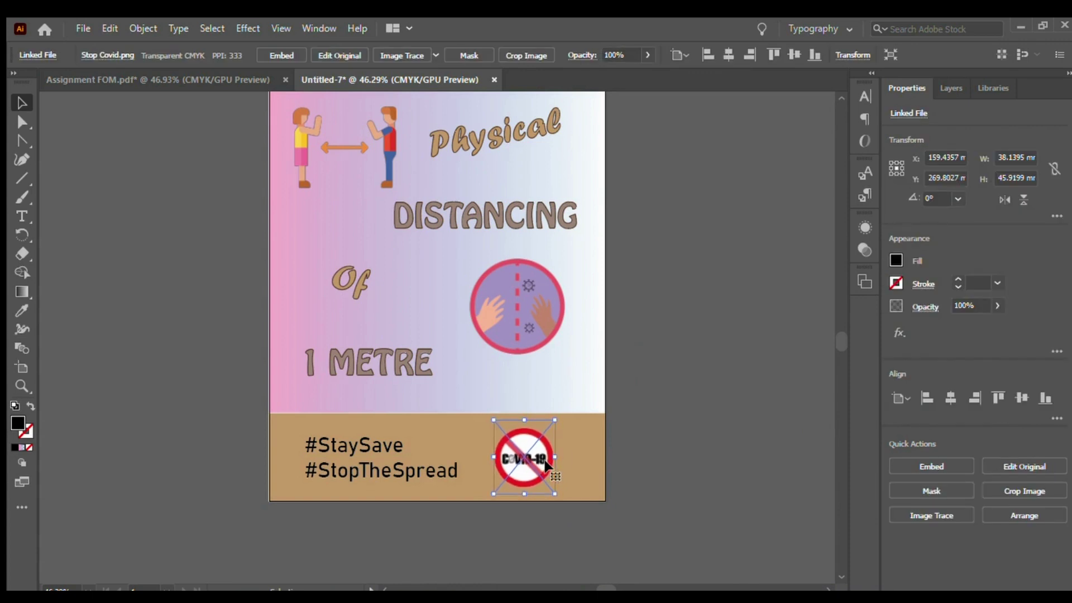
left_click(709, 409)
key("t")
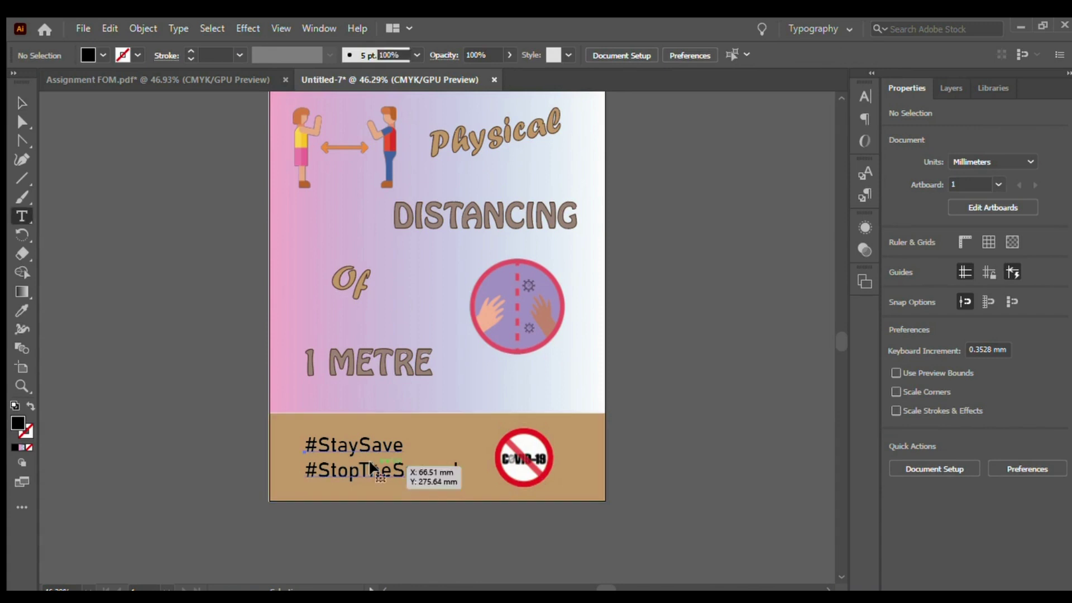
left_click(373, 469)
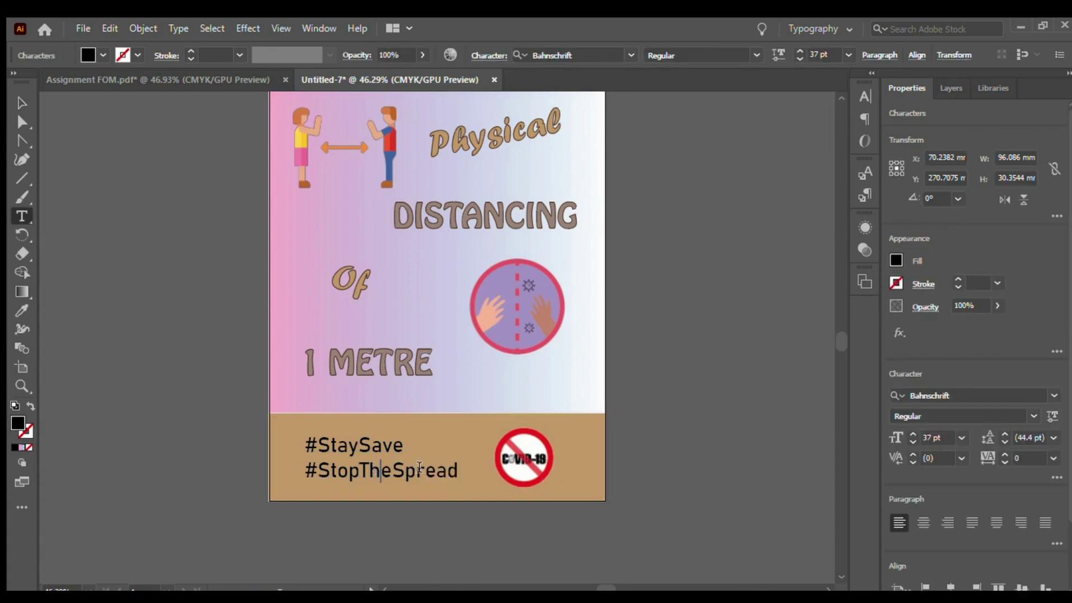
left_click(378, 564)
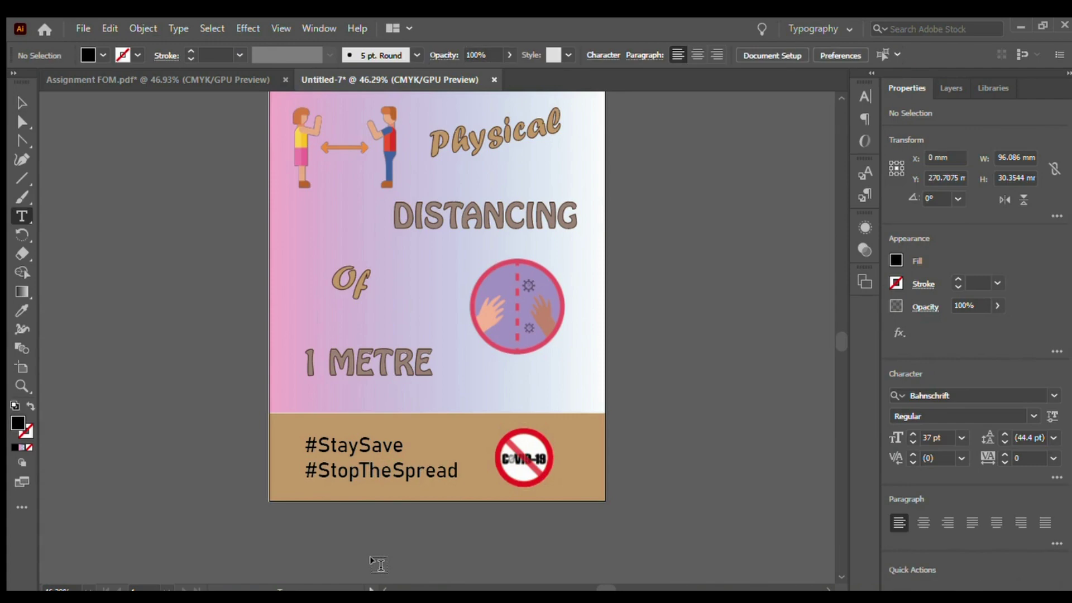
left_click(23, 108)
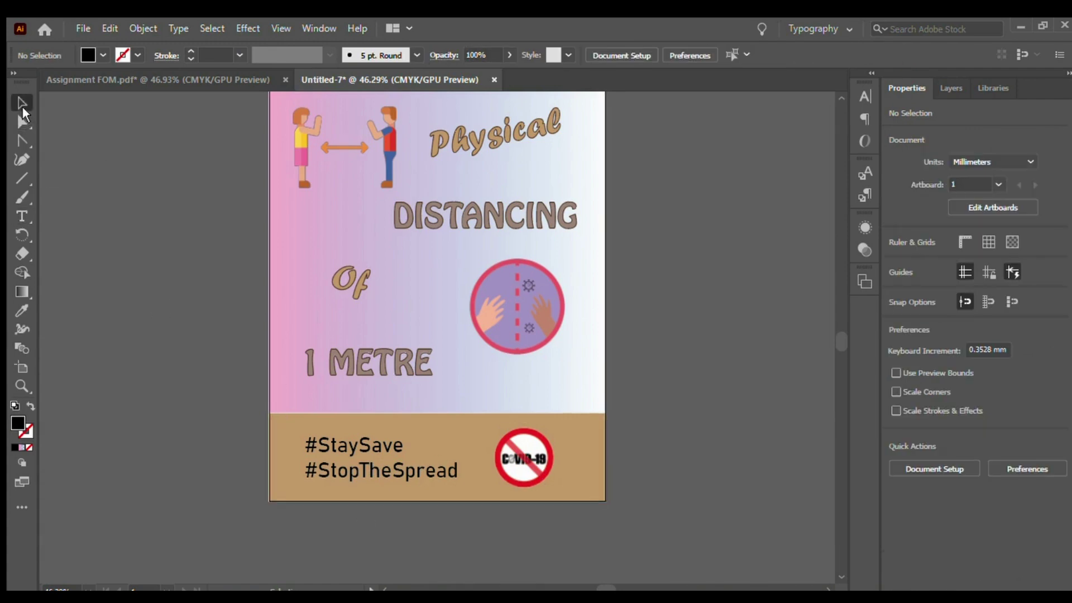
Shift the two-line hashtag text about 2 mm to the right on the brown band.
left_click(356, 474)
left_click_drag(357, 466, 359, 466)
left_click(521, 454)
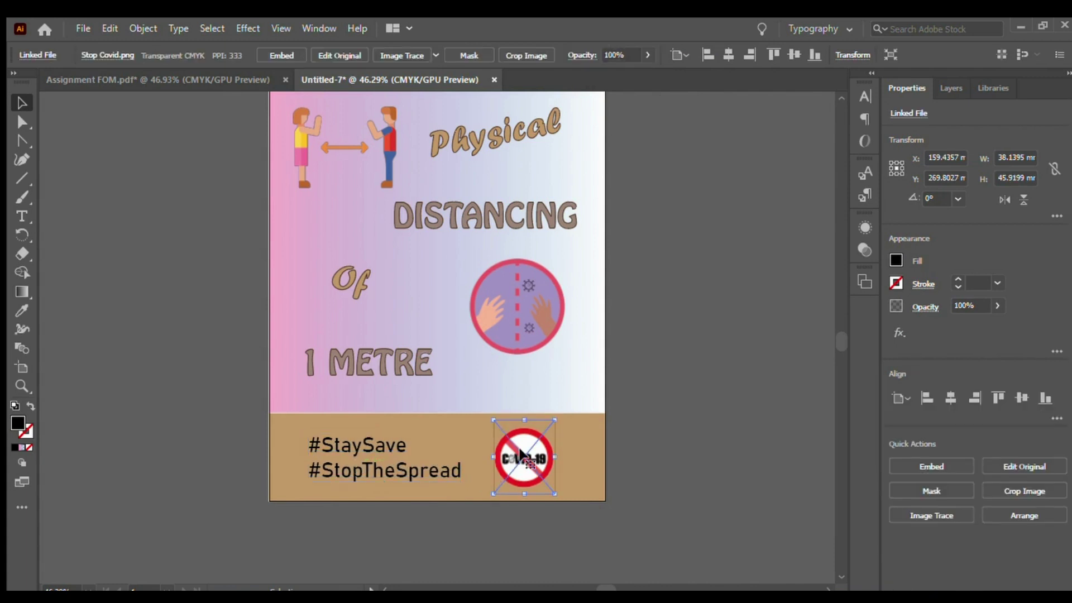
left_click(688, 383)
Nudge the DISTANCING text slightly down to a Y position of about 125.8 mm.
scroll(687, 384, "up", 8)
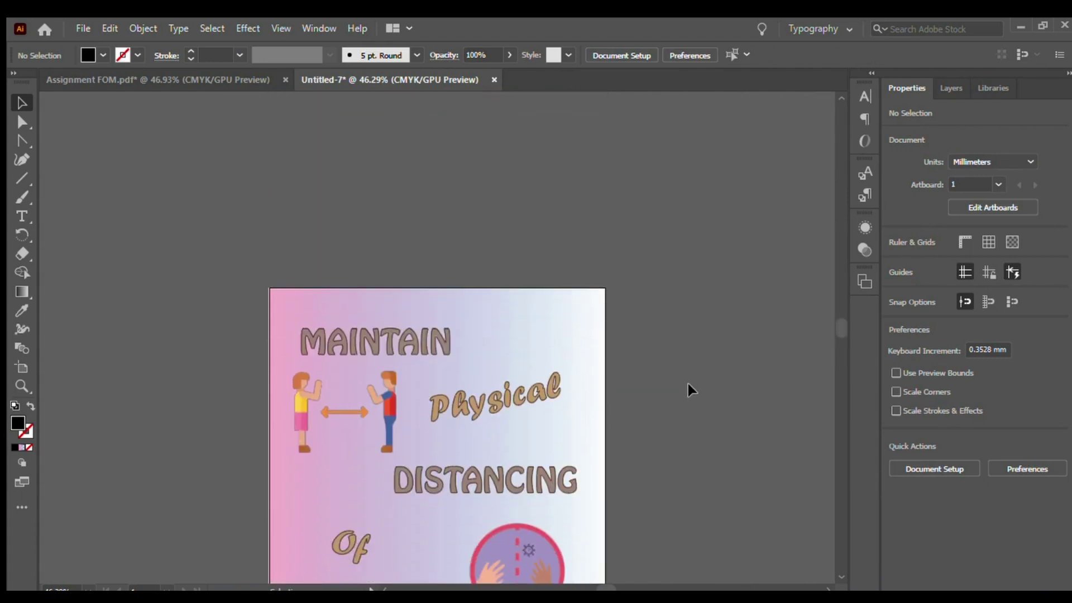
key("ctrl+0")
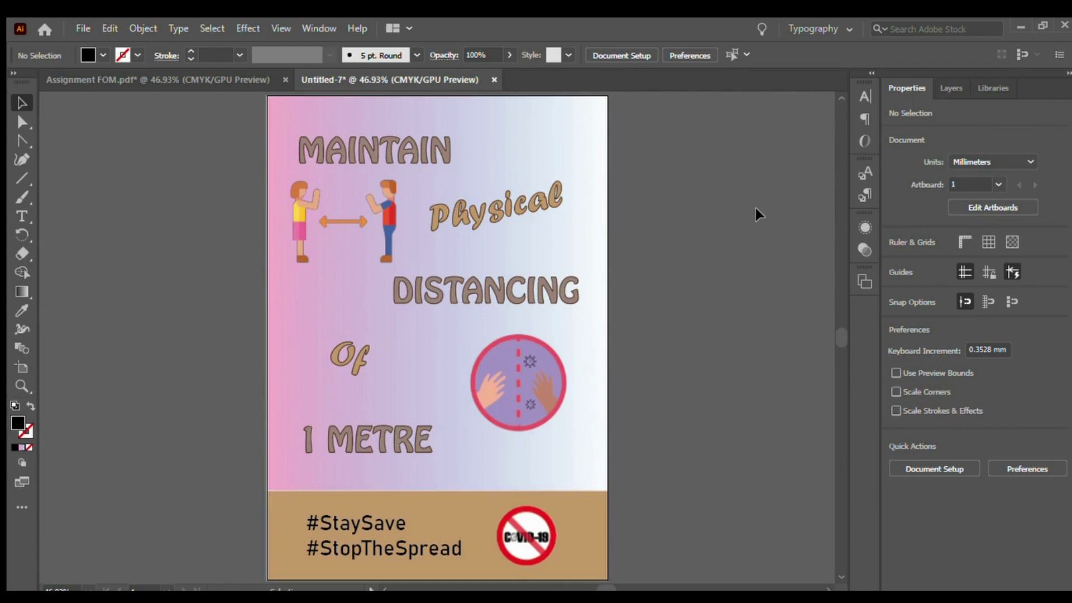
left_click(536, 284)
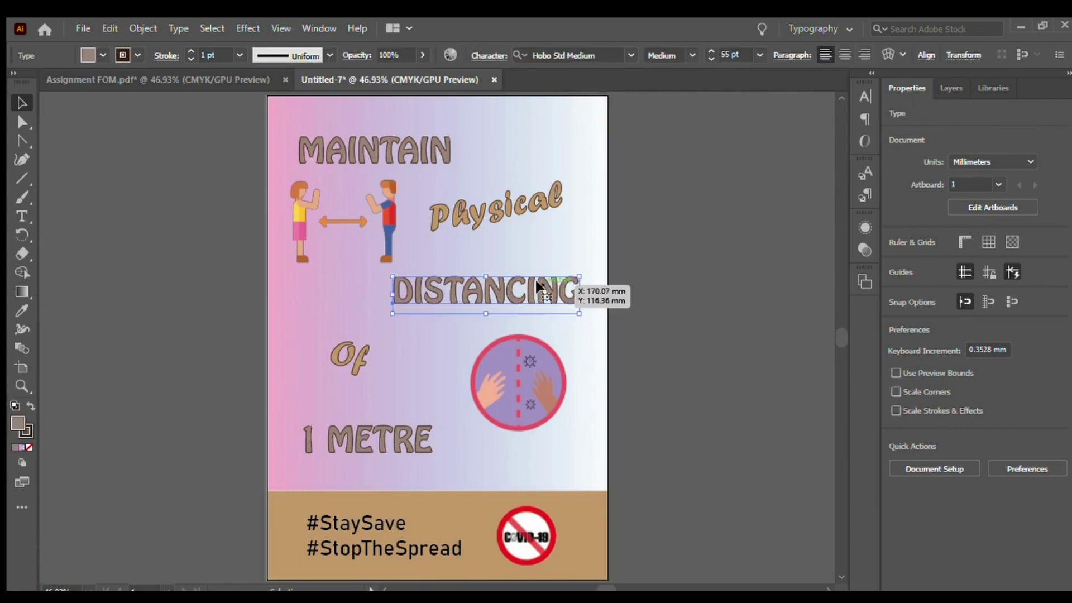
key("Down")
key("Down")
key("Down")
key("Down")
key("Down")
key("Down")
key("Down")
key("Down")
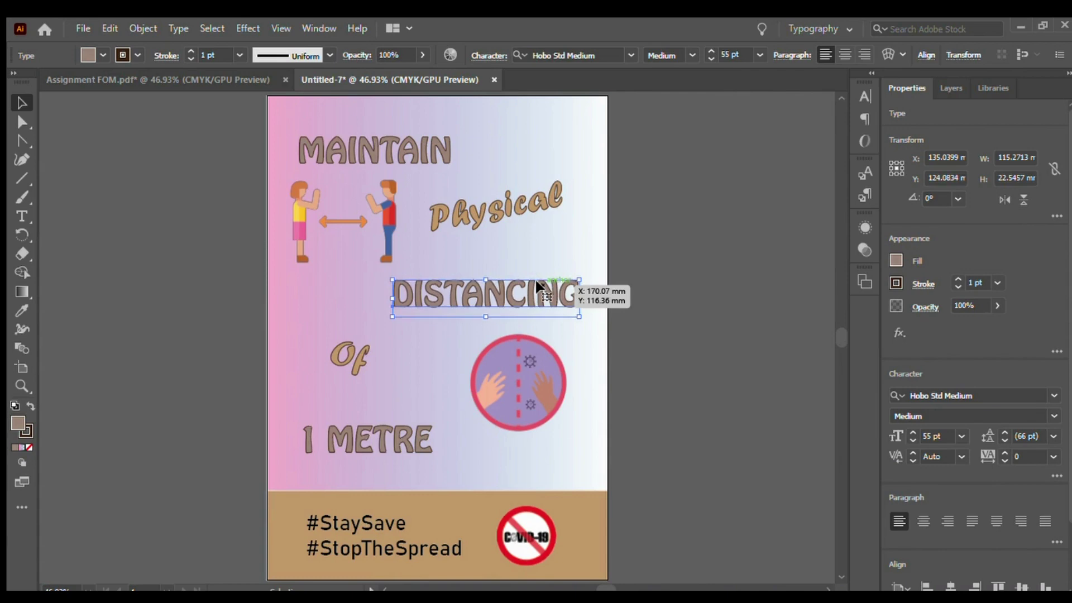
key("Down")
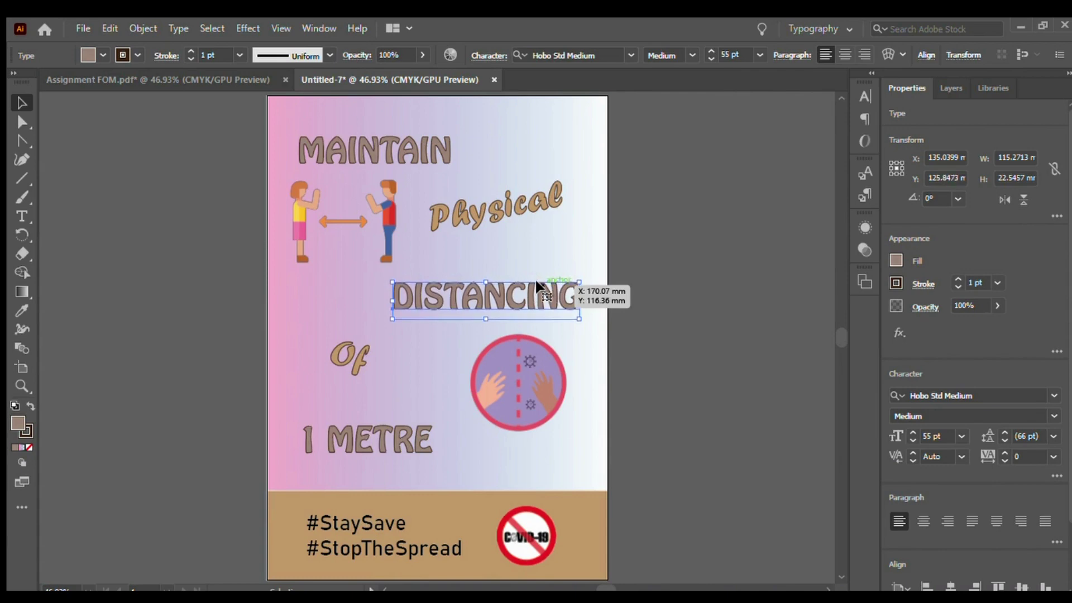
Nudge the Physical text slightly down to a Y position of about 69.7 mm.
left_click(481, 217)
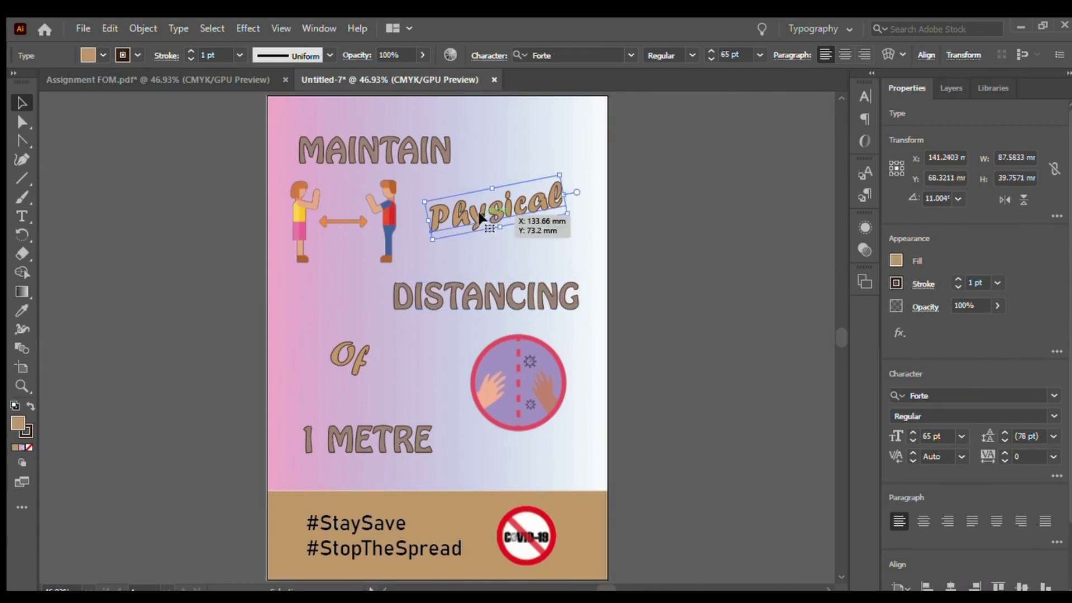
left_click_drag(481, 216, 481, 219)
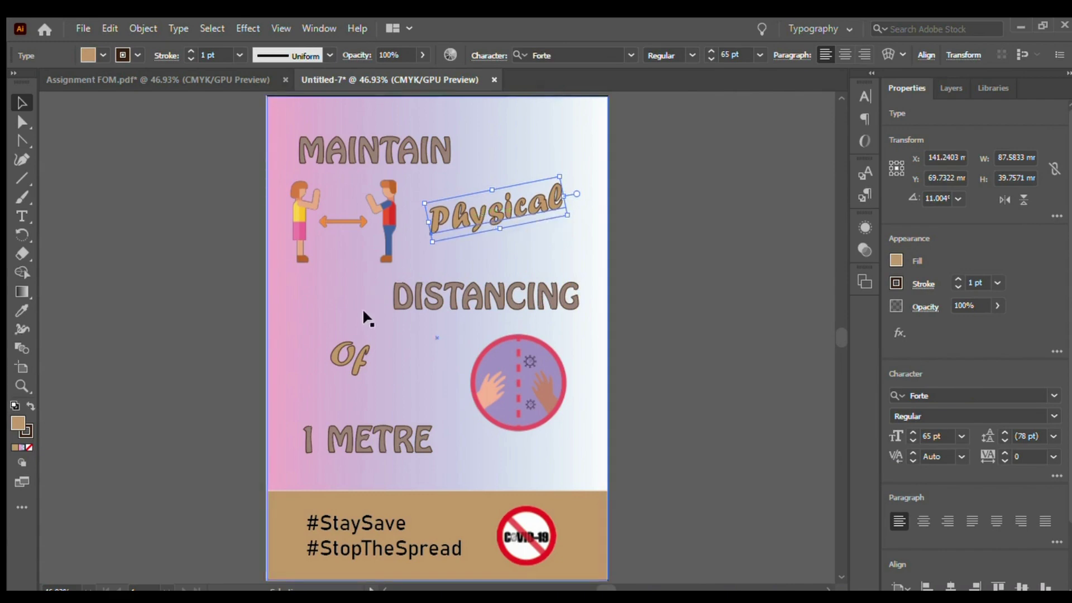
left_click(352, 350)
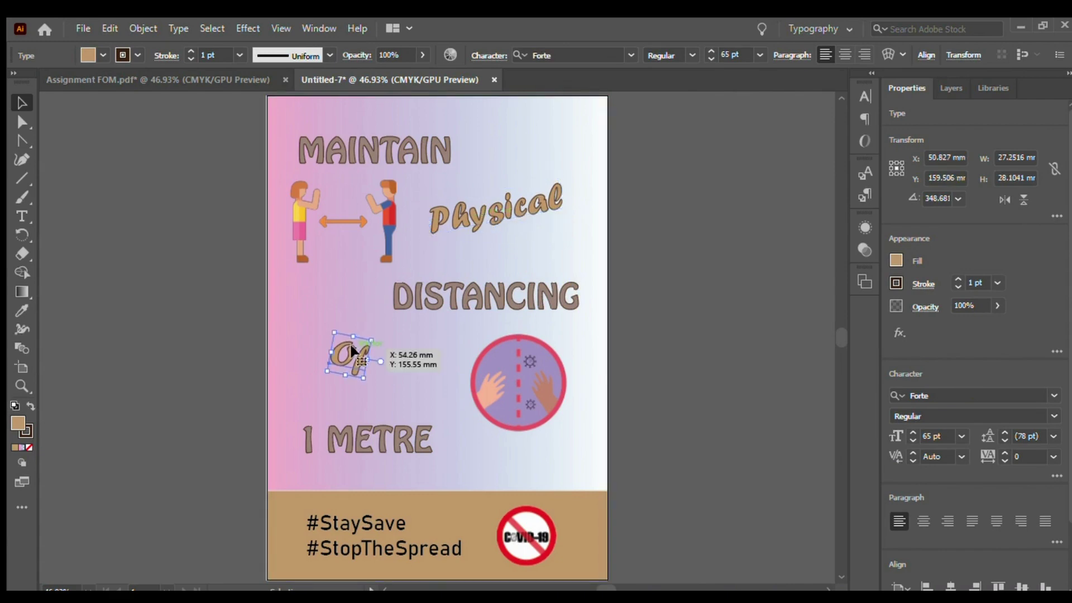
Nudge the 1 Metre.png illustration slightly right to an X position of about 49 mm.
left_click(361, 232)
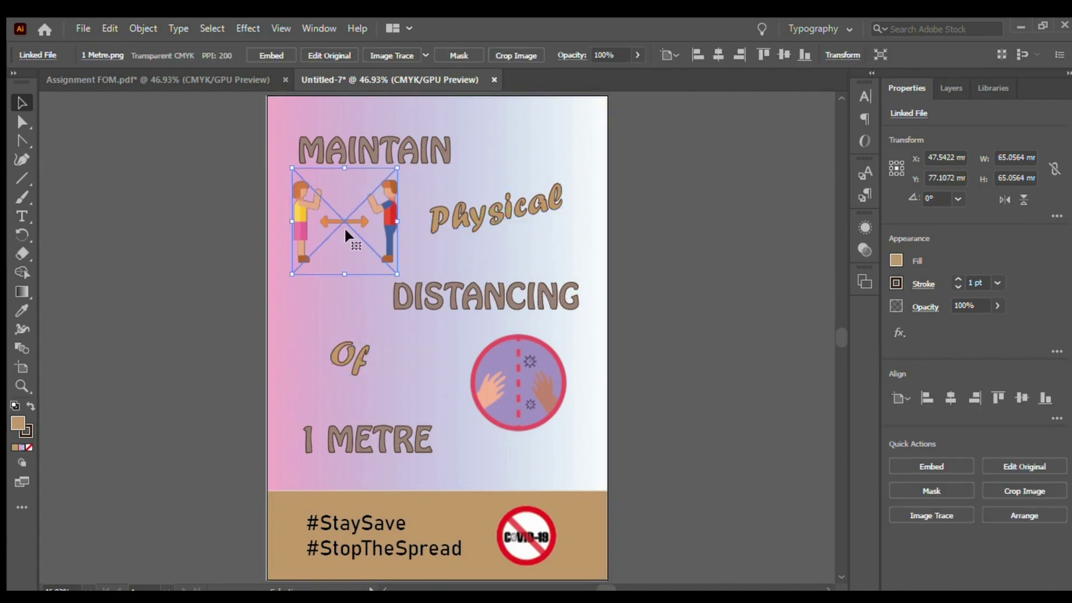
key("Right")
key("Right")
key("Right")
key("Right")
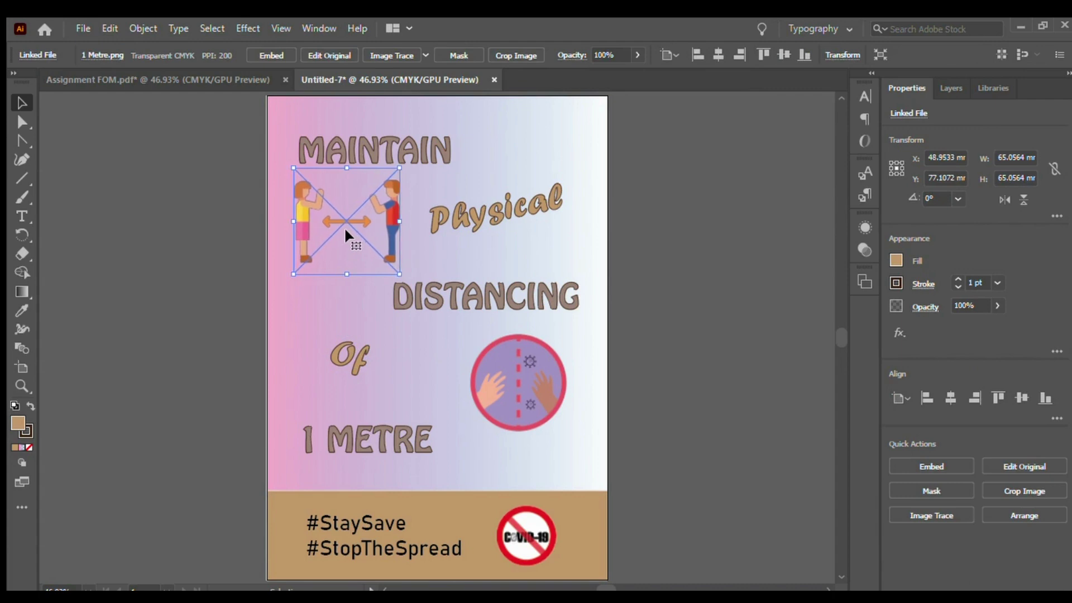
Nudge the Germ.png illustration down and left to a position of about X 154 mm, Y 177.6 mm.
left_click(509, 341)
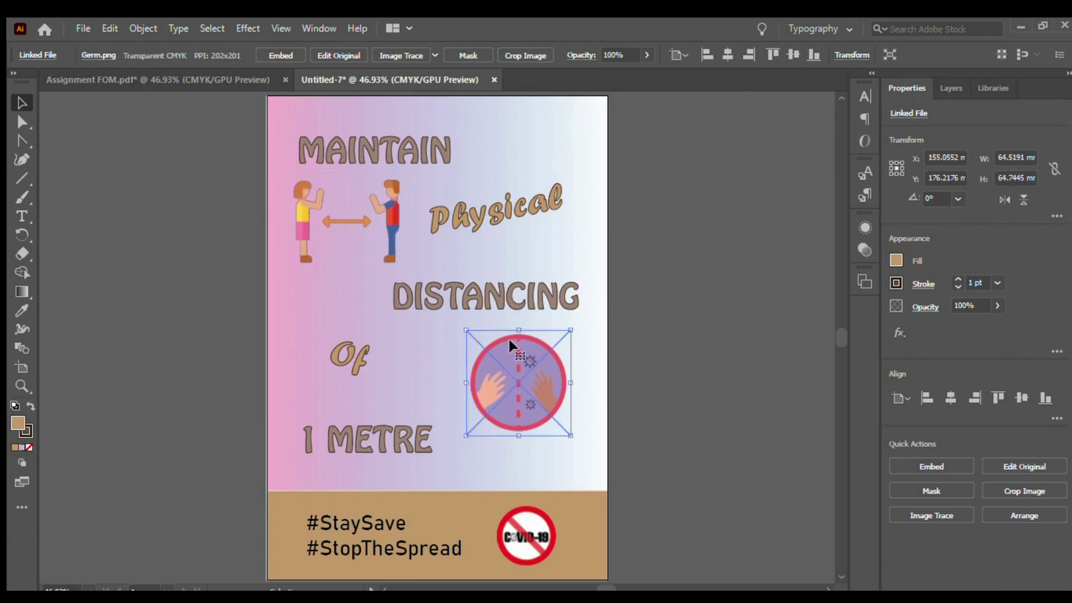
key("Down")
key("Down")
key("Down")
key("Down")
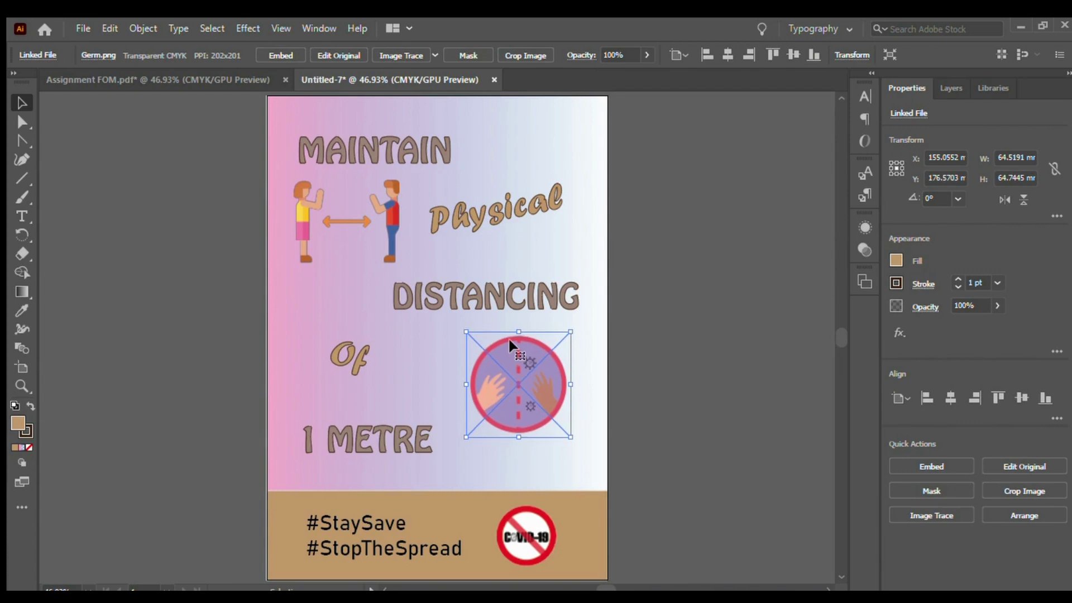
key("Left")
key("Left")
key("Left")
key("Left")
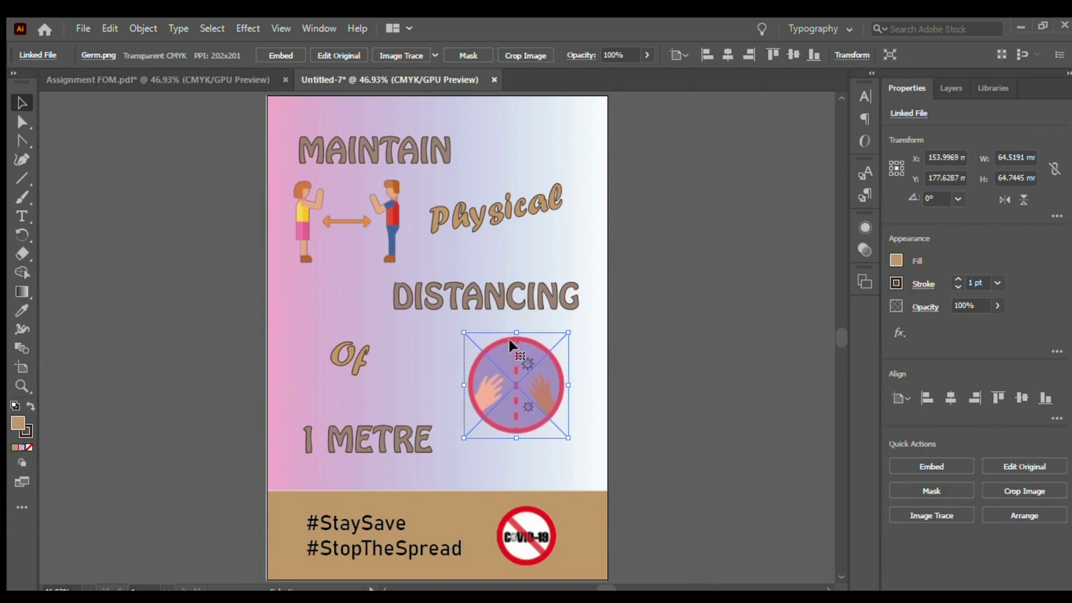
left_click(655, 377)
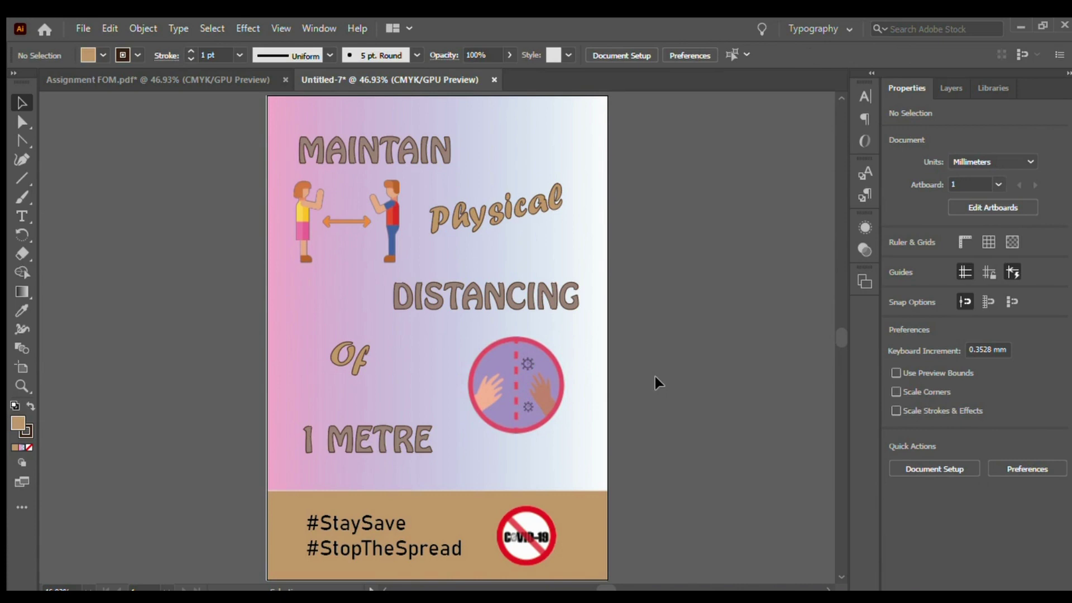
Shift the two-line hashtag text slightly further right on the brown band.
left_click(377, 528)
left_click_drag(376, 528, 380, 527)
left_click(666, 499)
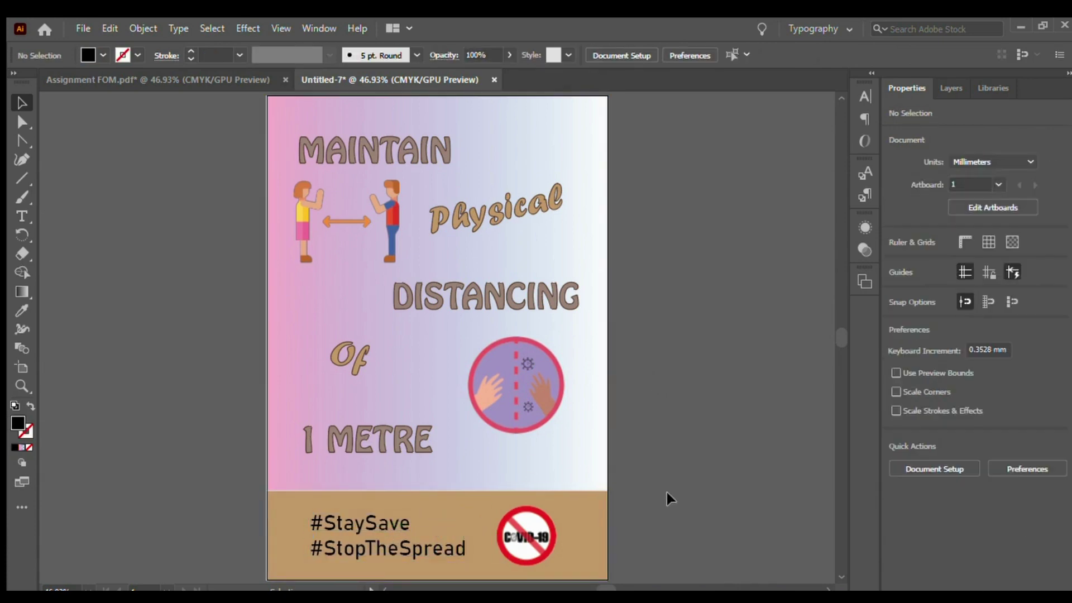
Nudge the Stop Covid.png image right to an X position of about 162.3 mm on the brown band.
left_click(533, 535)
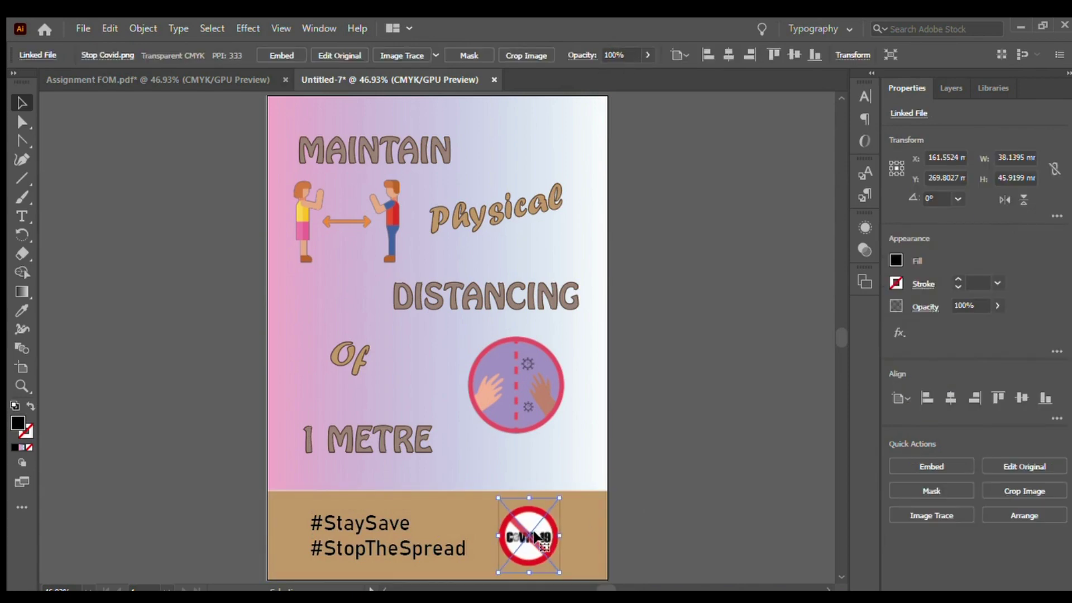
left_click(695, 405)
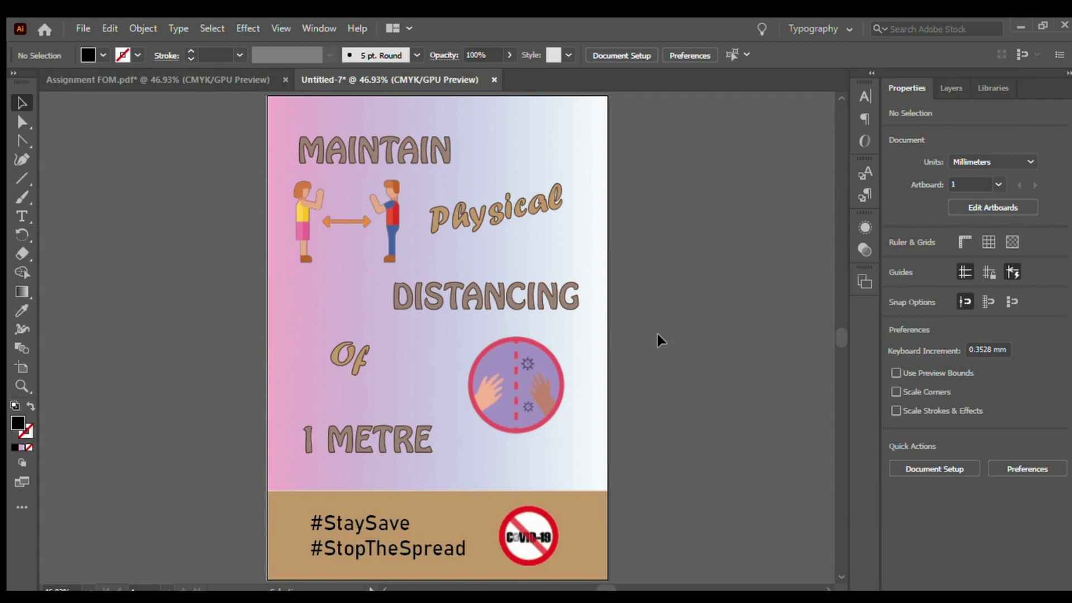
left_click_drag(343, 519, 344, 518)
left_click(512, 526)
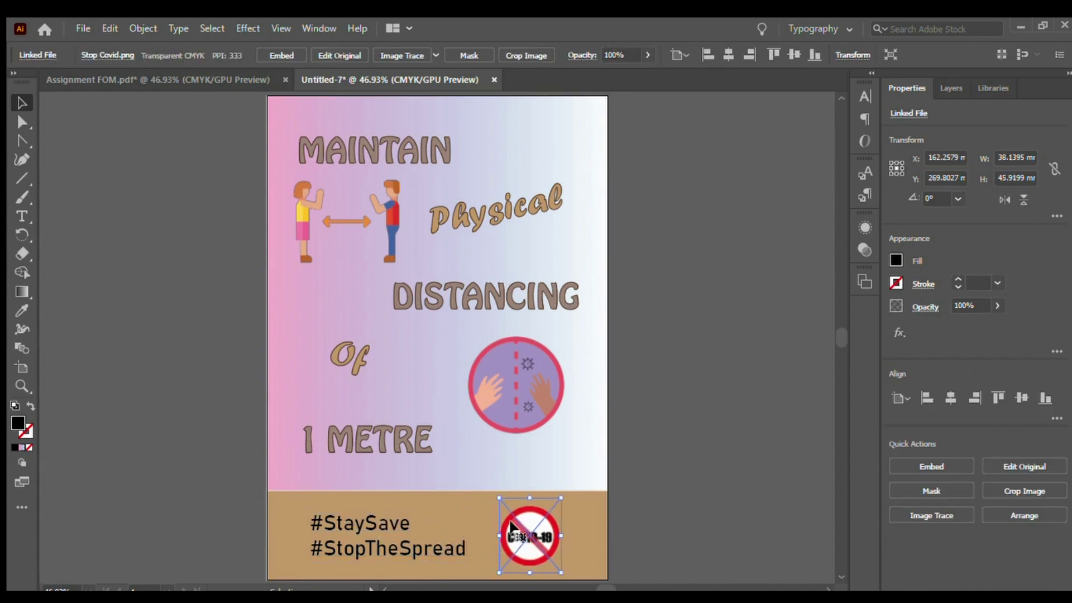
left_click(659, 445)
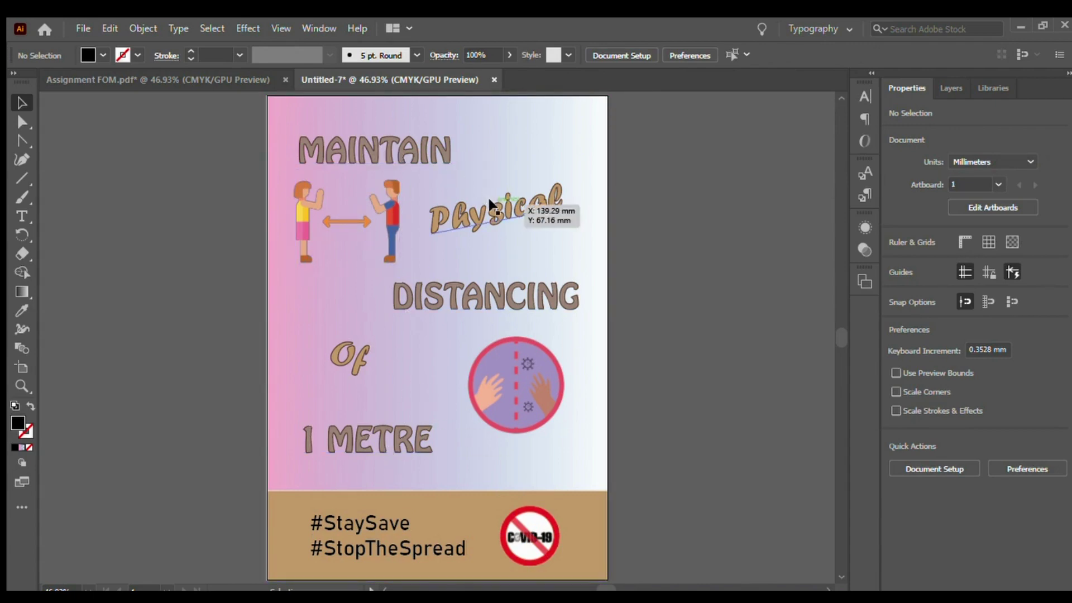
left_click(488, 294)
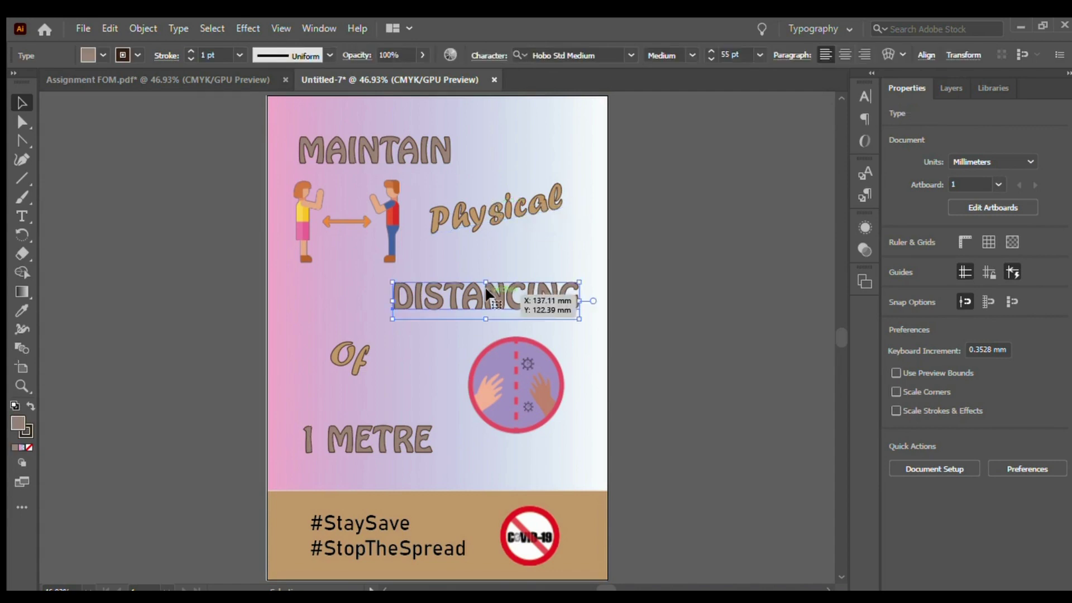
left_click(719, 304)
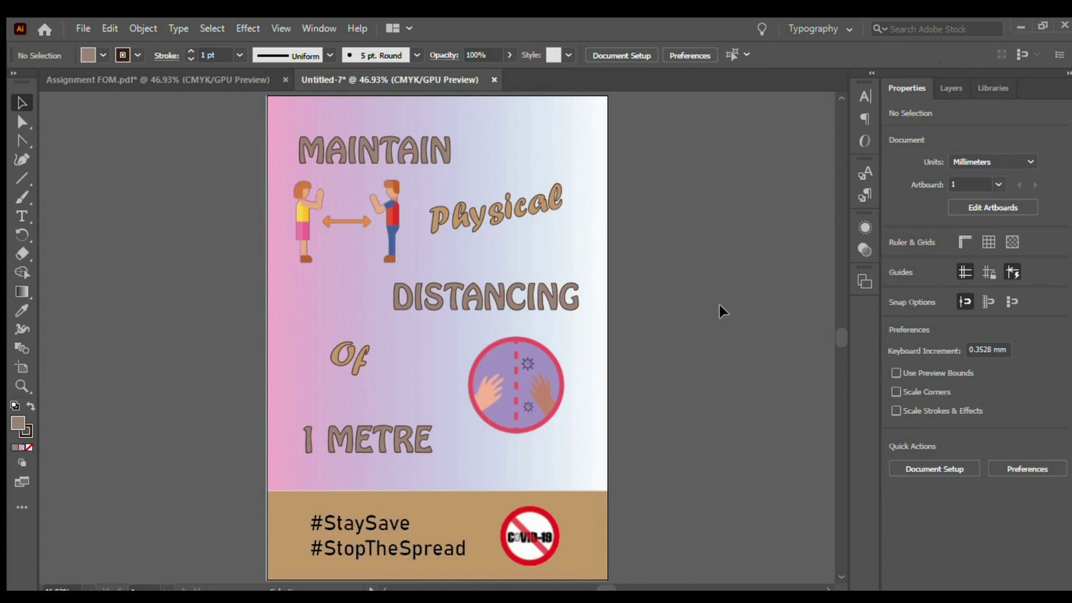